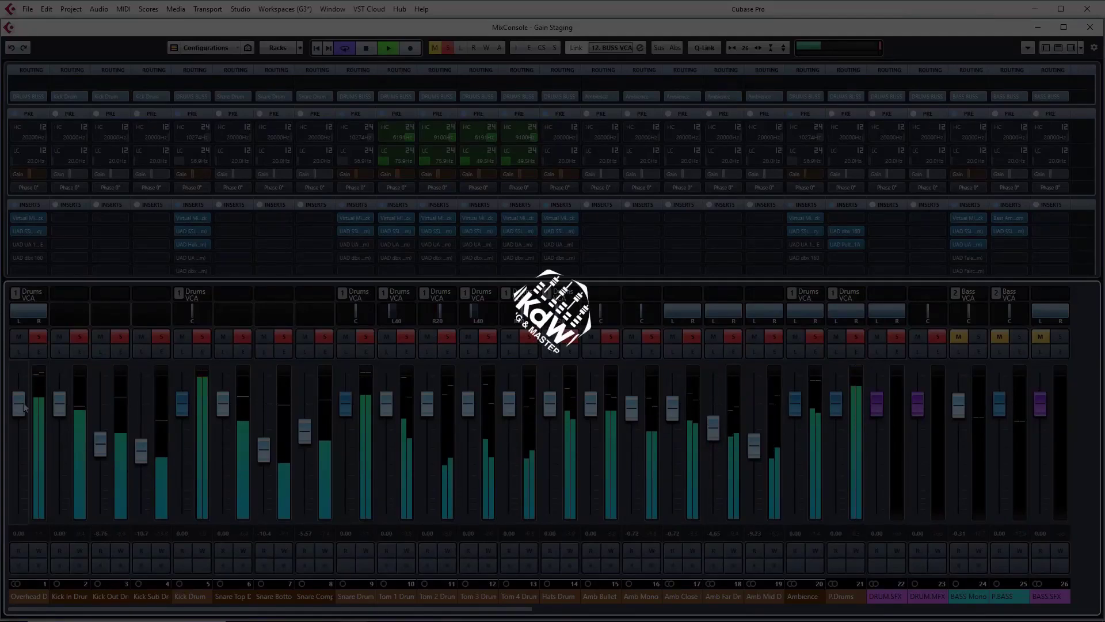
Lower the Overhead and Kick Drum channel faders in the mixer
drag(20, 404, 45, 446)
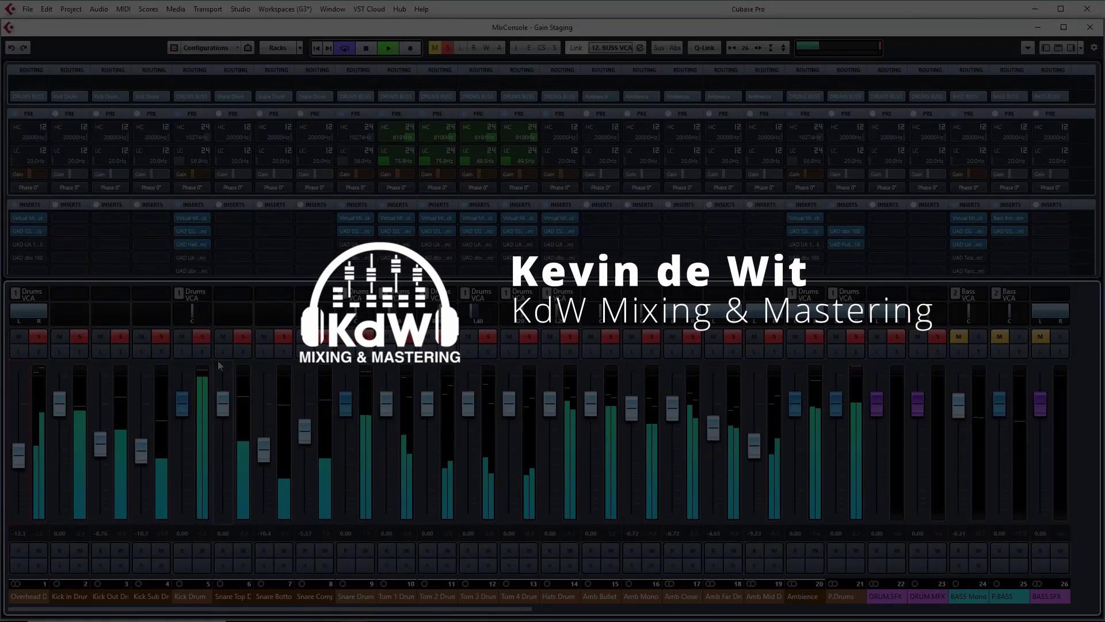
click(366, 337)
mouse_move(181, 410)
mouse_down()
mouse_move(183, 462)
mouse_move(183, 425)
mouse_up()
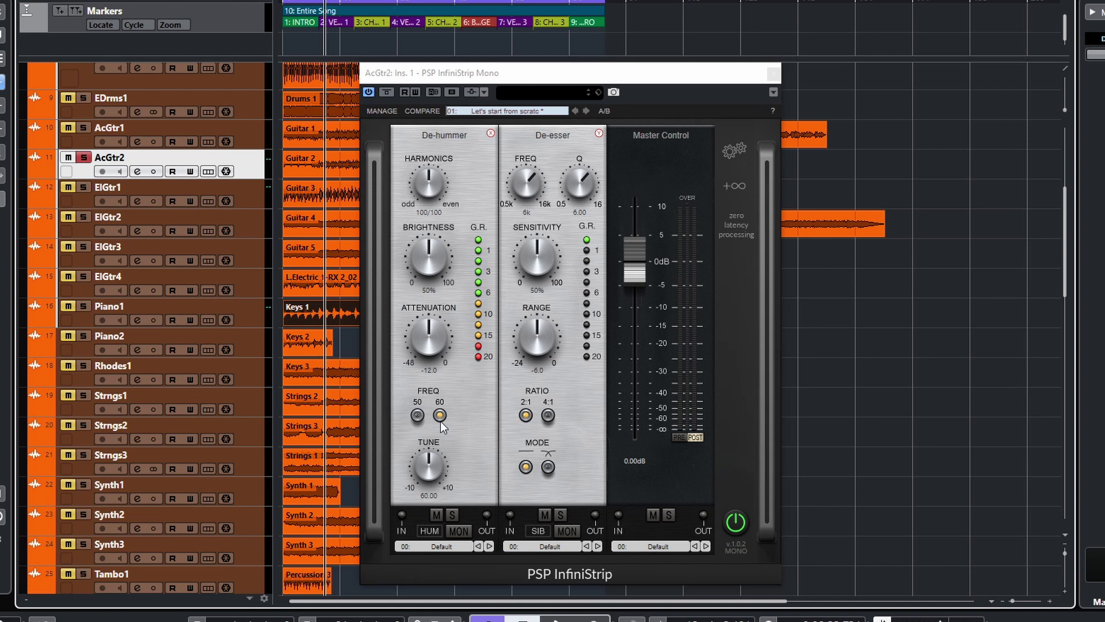
Switch the De-hummer's base frequency between 50 and 60 Hz, leaving it set to 50 Hz
click(417, 416)
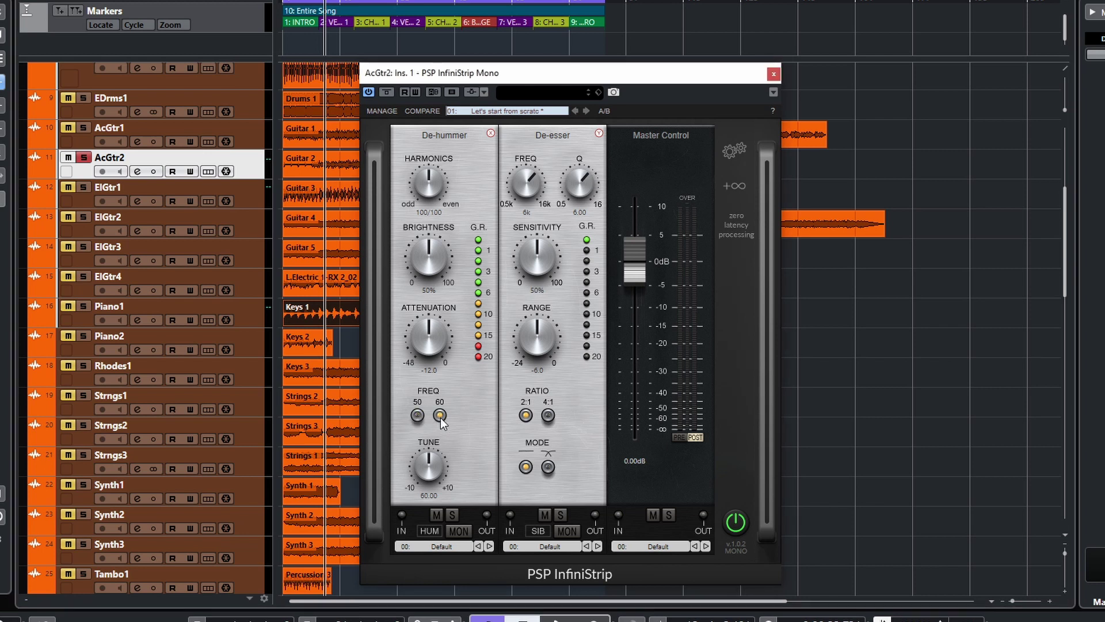
click(416, 417)
click(440, 414)
click(421, 419)
click(423, 420)
click(418, 415)
Try the monitoring mode of the De-esser and De-hummer modules in turn, ending with both switched off
click(541, 416)
click(570, 528)
click(571, 529)
click(460, 530)
click(459, 530)
click(462, 531)
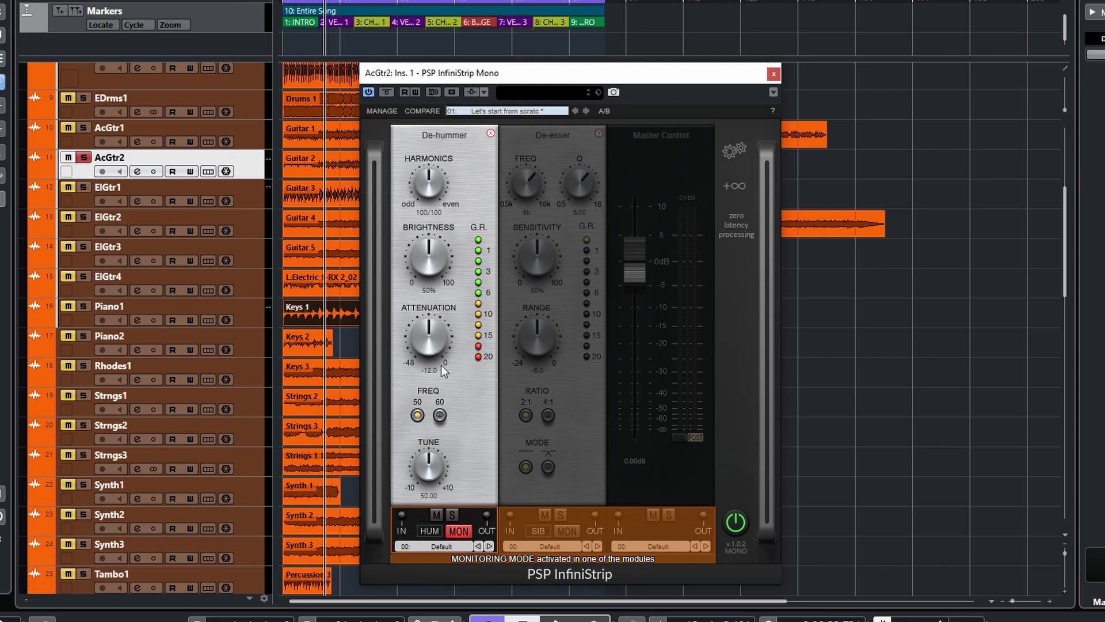
click(458, 530)
click(567, 531)
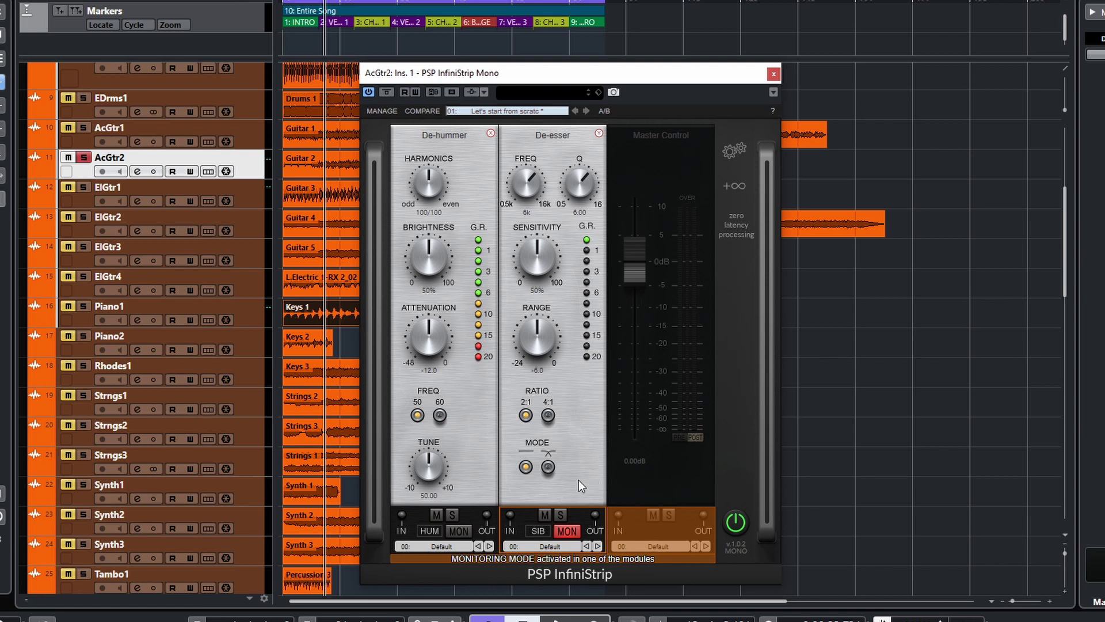
click(575, 530)
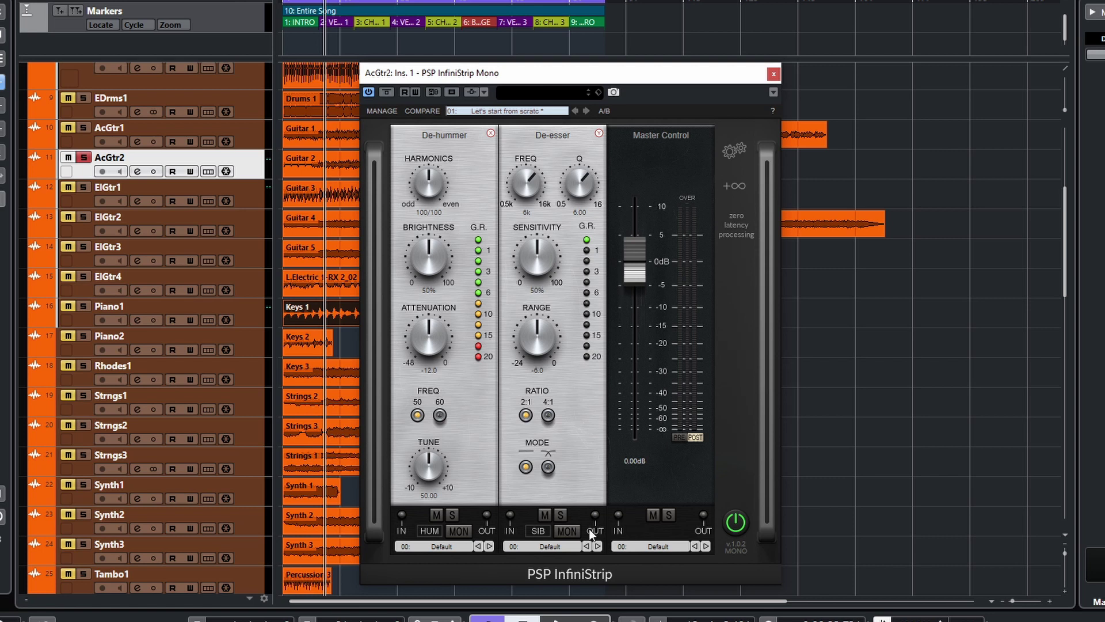
Mute the De-esser and De-hummer modules and play the AcGtr2 track briefly to hear it unprocessed
click(547, 515)
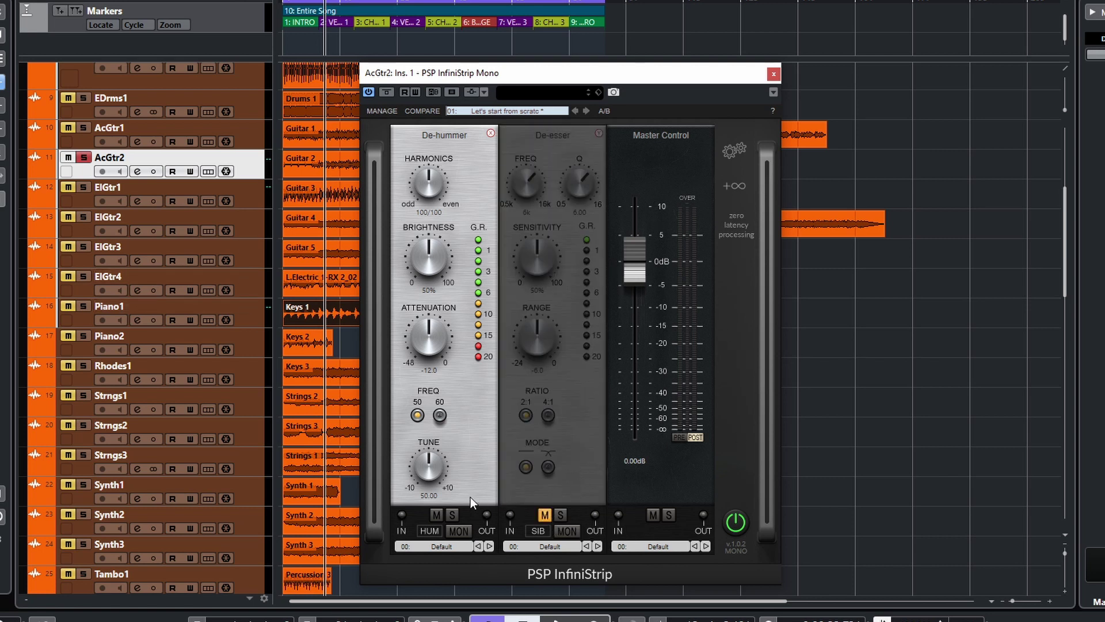
drag(473, 74, 516, 81)
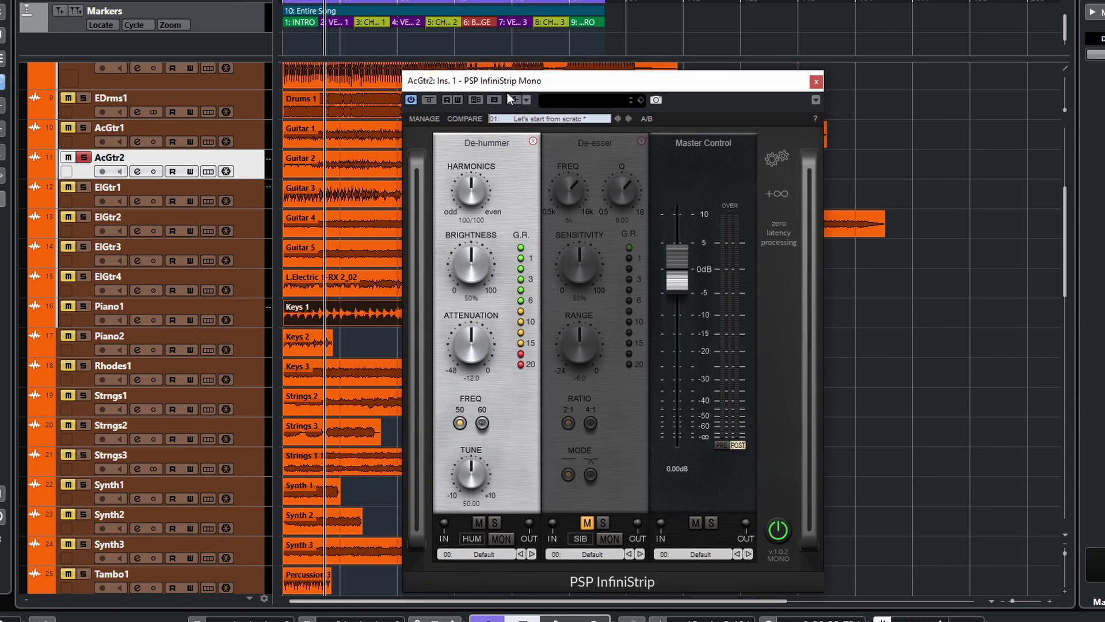
click(478, 522)
key(space)
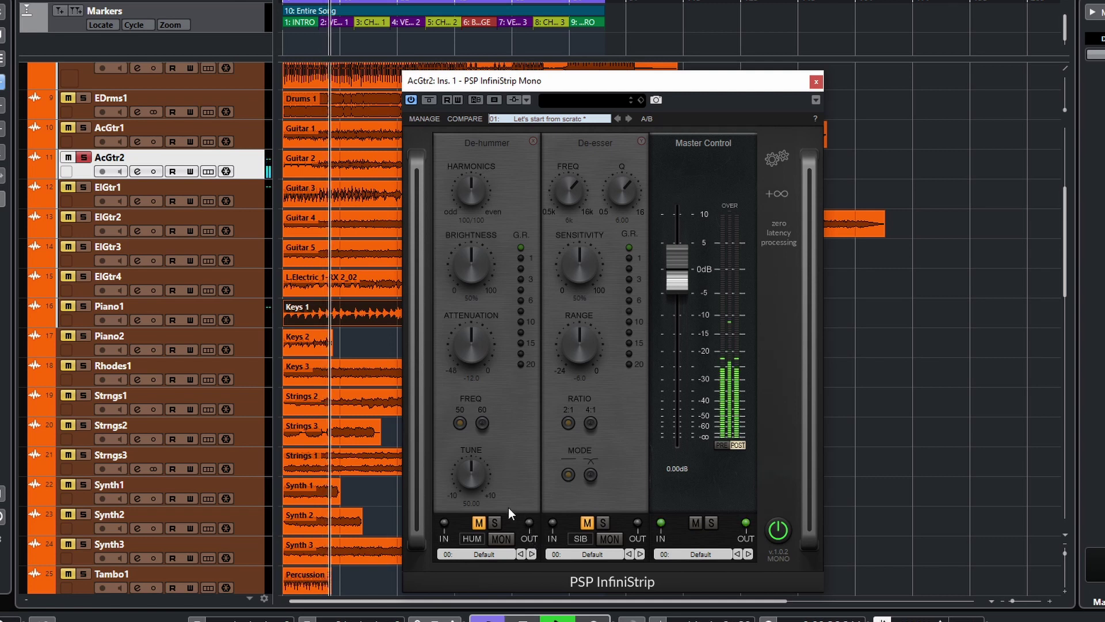
key(space)
Unmute the De-hummer and play the track with the module's monitoring mode on
click(479, 523)
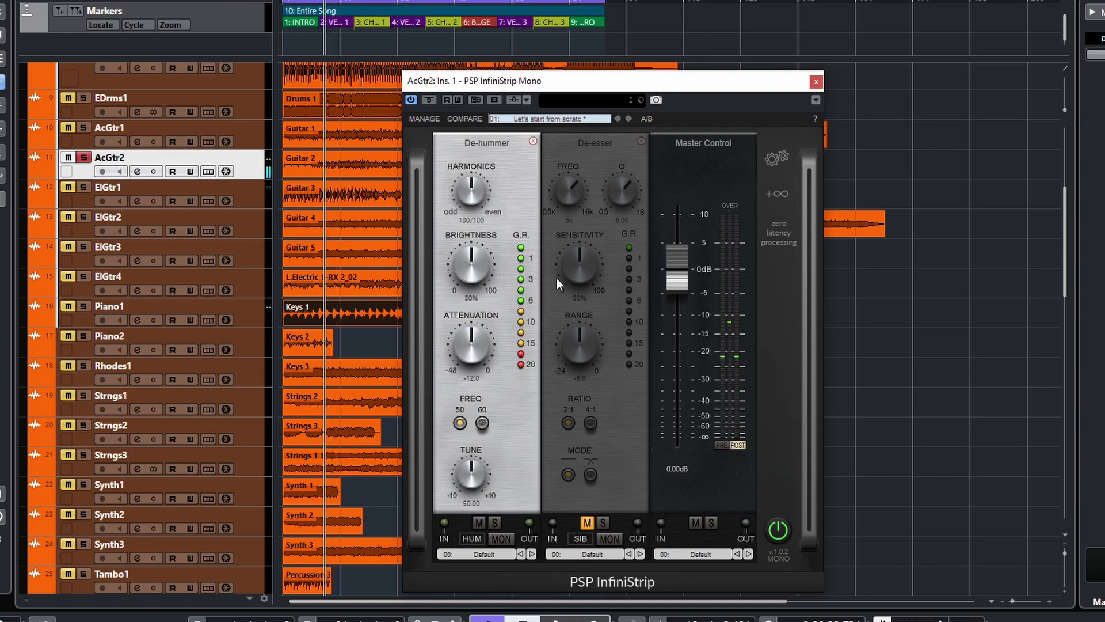
click(502, 538)
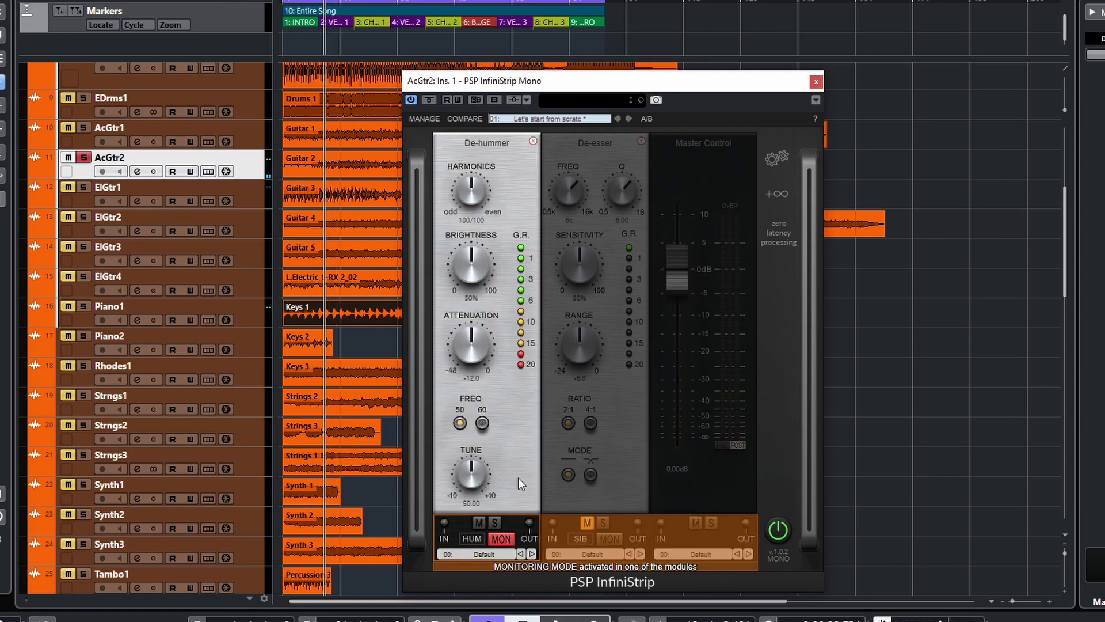
key(space)
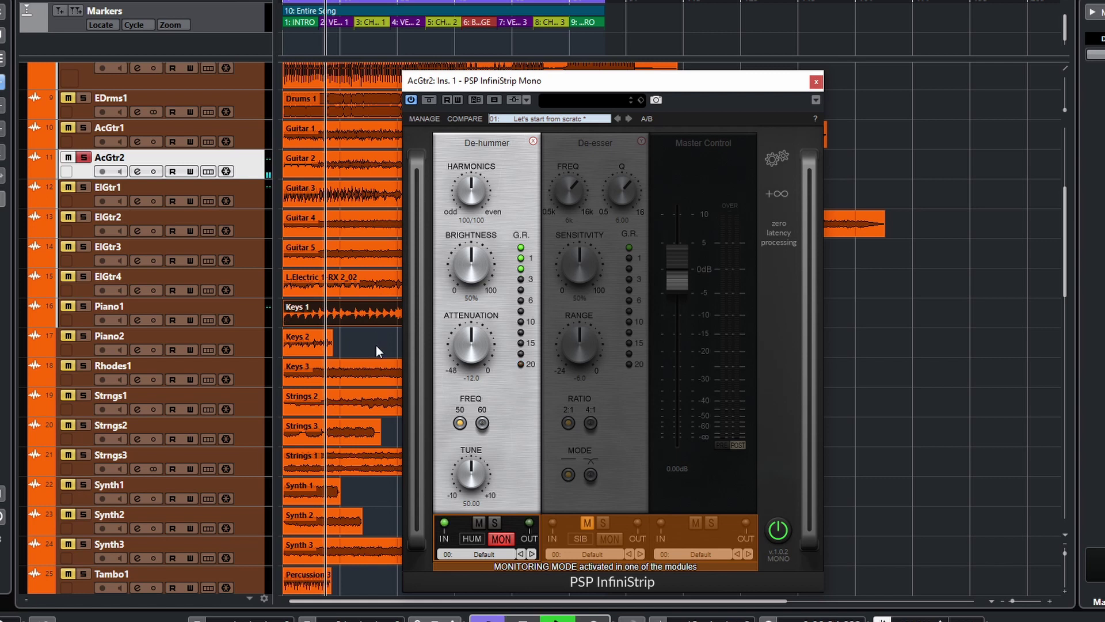
Try the De-hummer's 60 Hz setting, return to 50 Hz, and go through its Tune, Attenuation and Harmonics controls during playback
click(483, 425)
click(460, 424)
drag(470, 475, 471, 505)
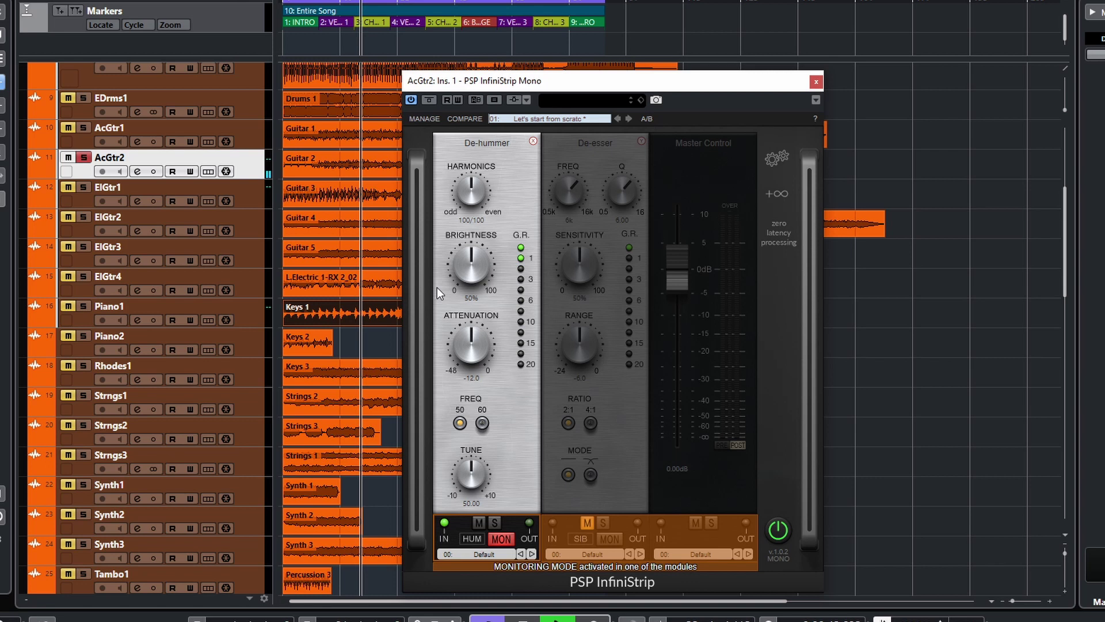
drag(460, 350, 475, 258)
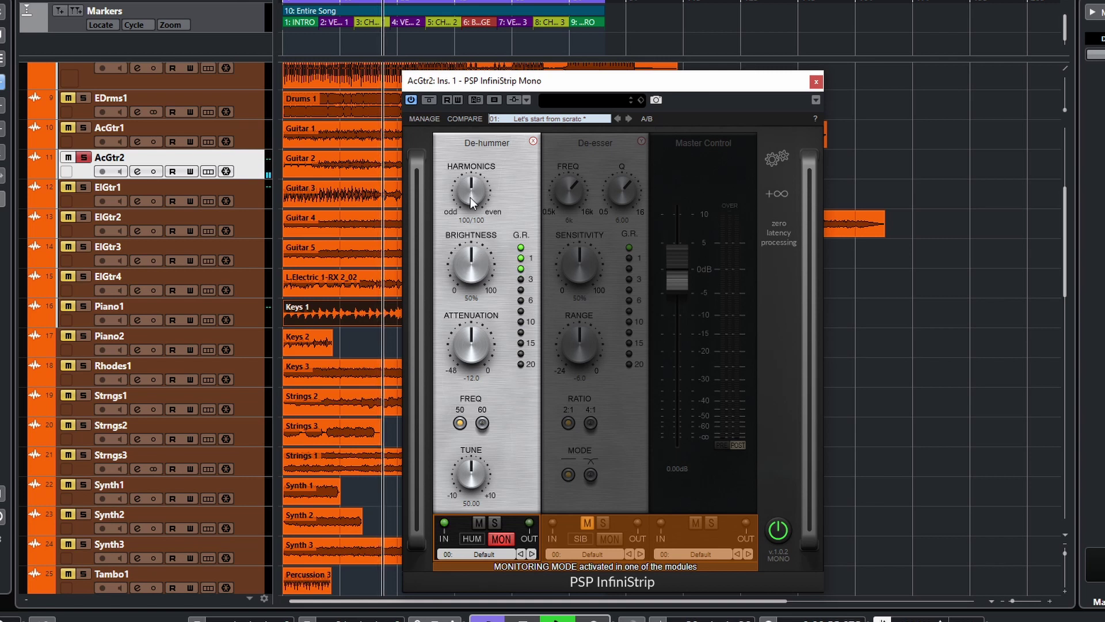
drag(470, 192, 489, 148)
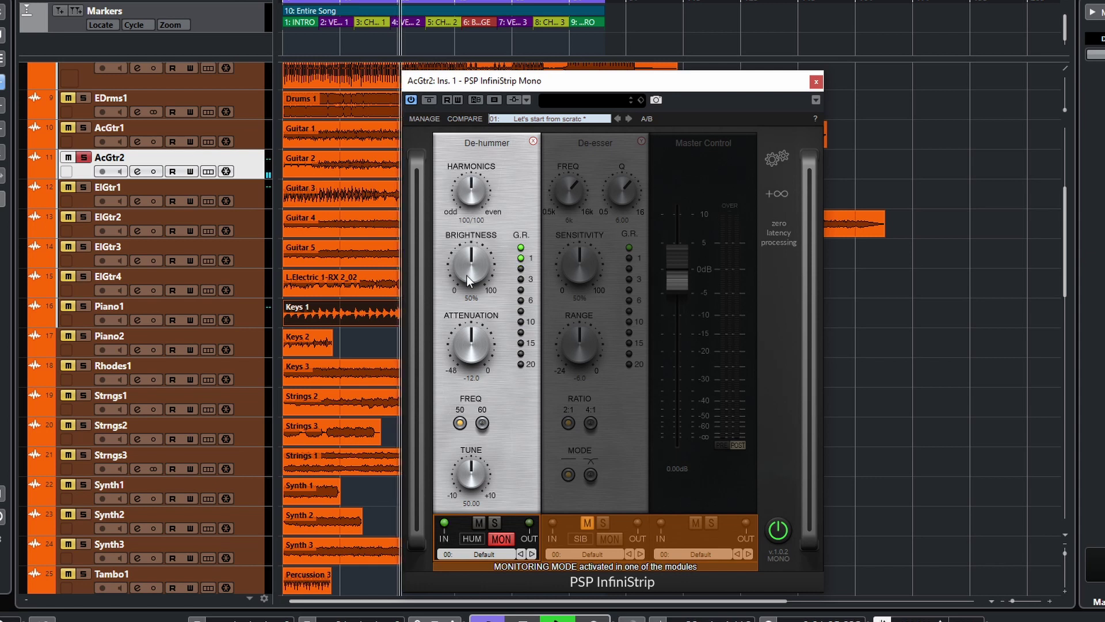
Move the plugin window clear of the waveforms and compare De-hummer playback with monitoring off and on, leaving monitoring off
drag(517, 84, 631, 82)
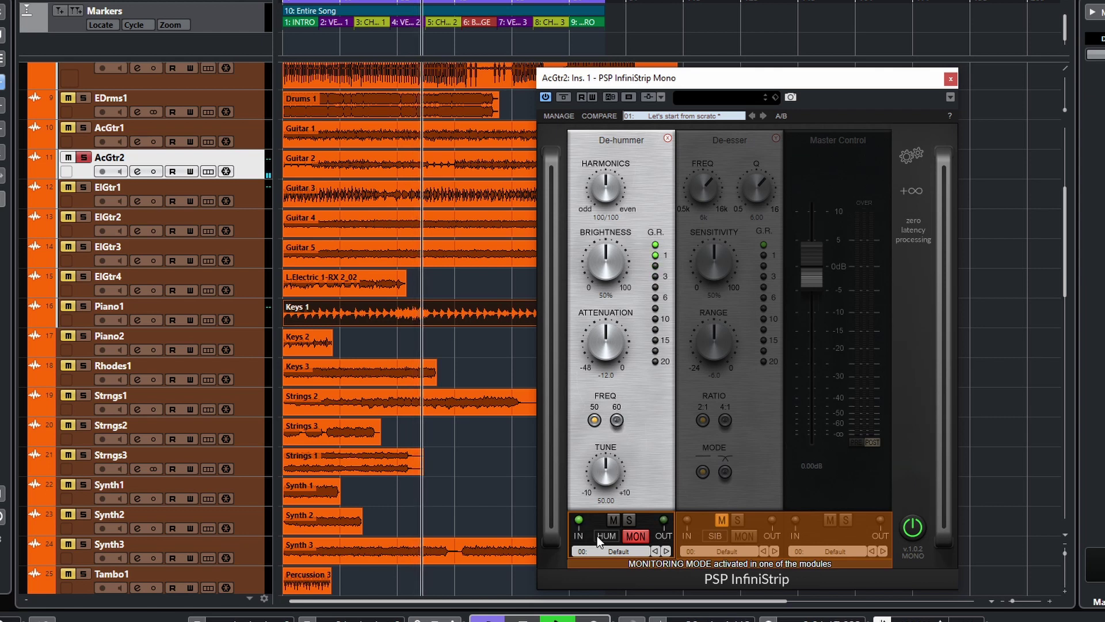
click(635, 536)
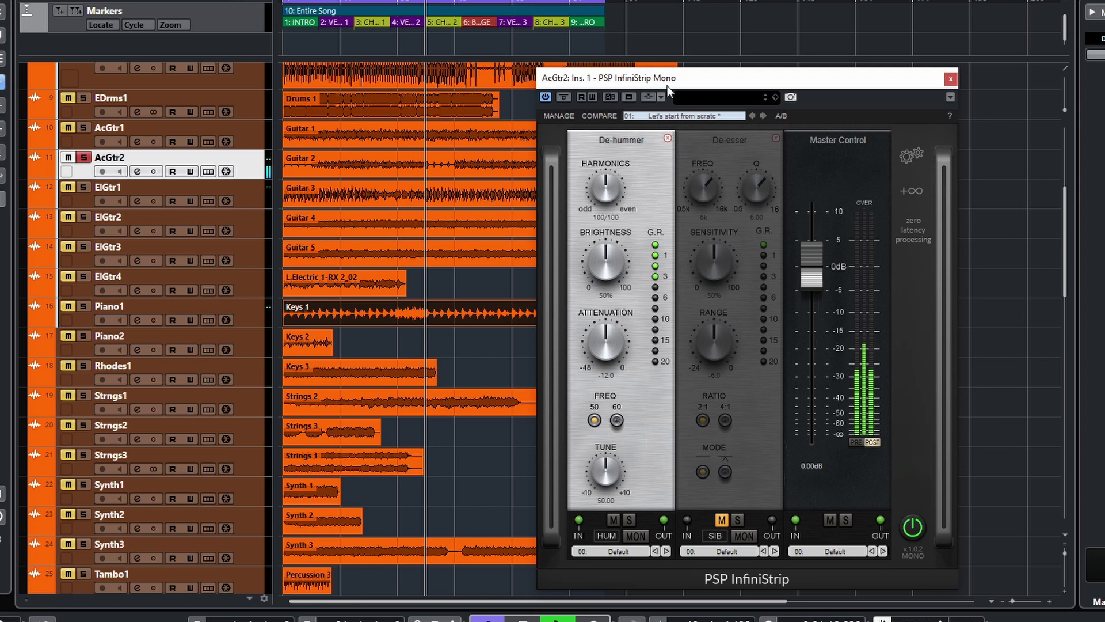
drag(679, 82, 612, 81)
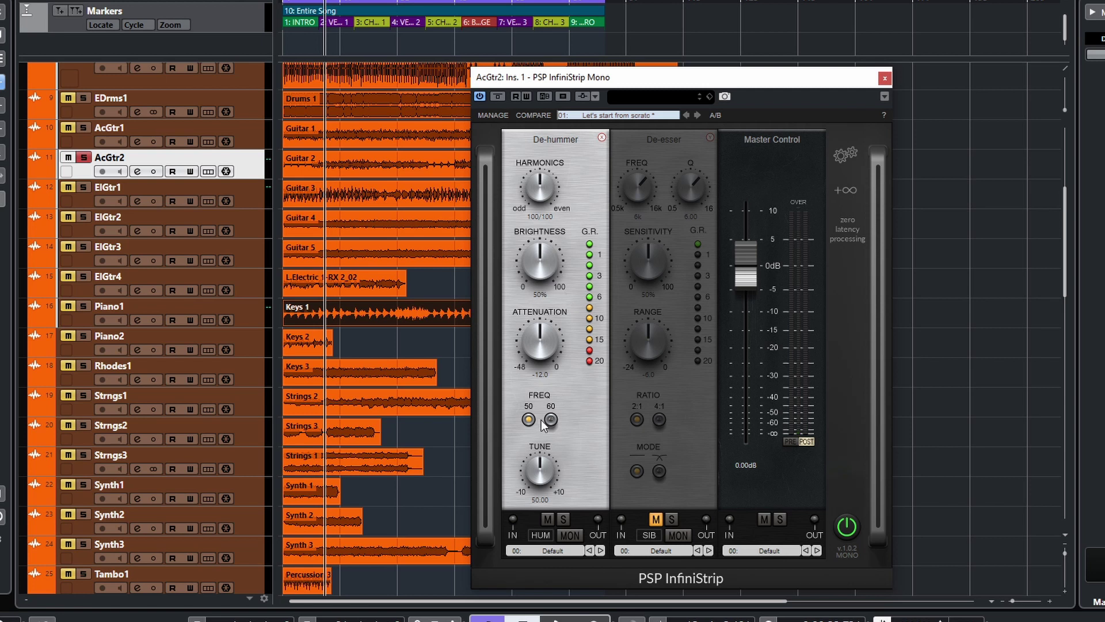
click(571, 535)
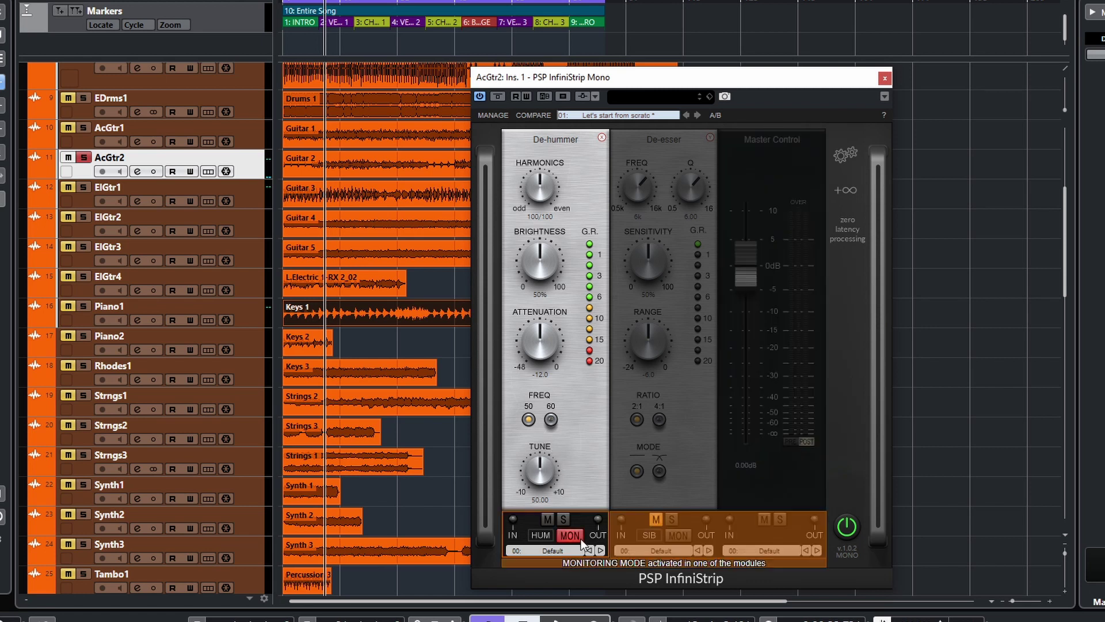
key(space)
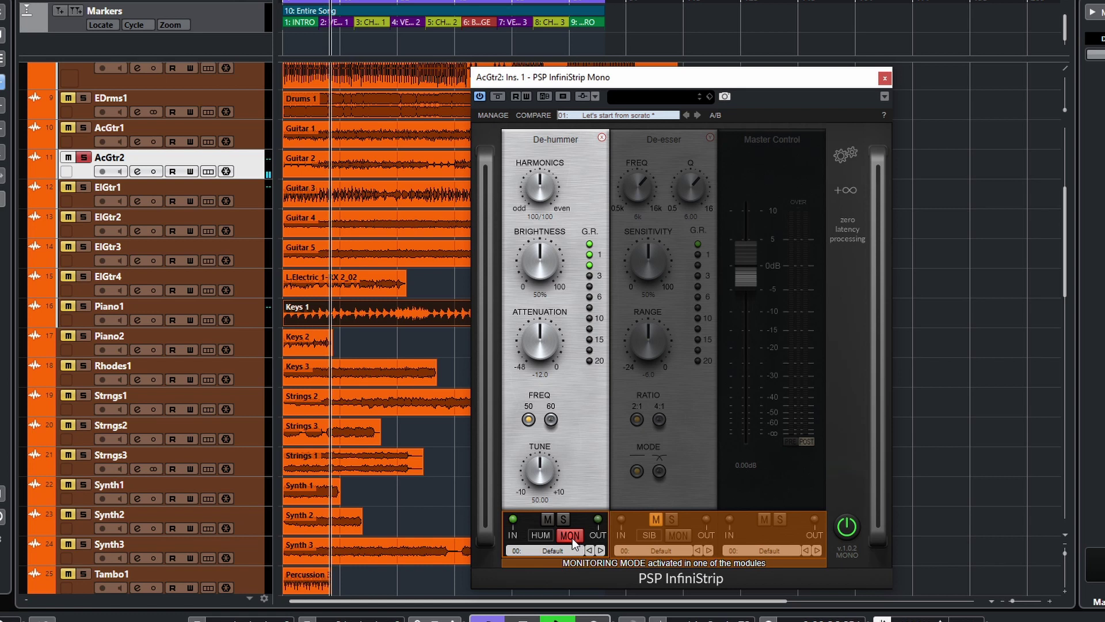
click(571, 535)
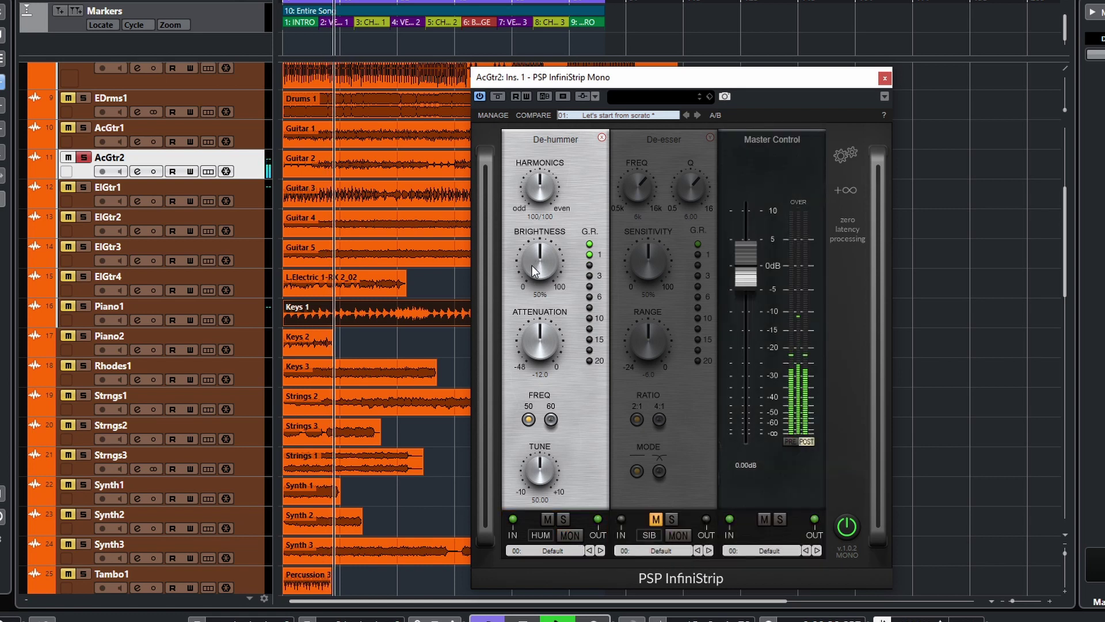
Lower the De-hummer's Attenuation to -40.0 and try Brightness at 100% and 0% before resetting it to 50%
drag(542, 323, 557, 454)
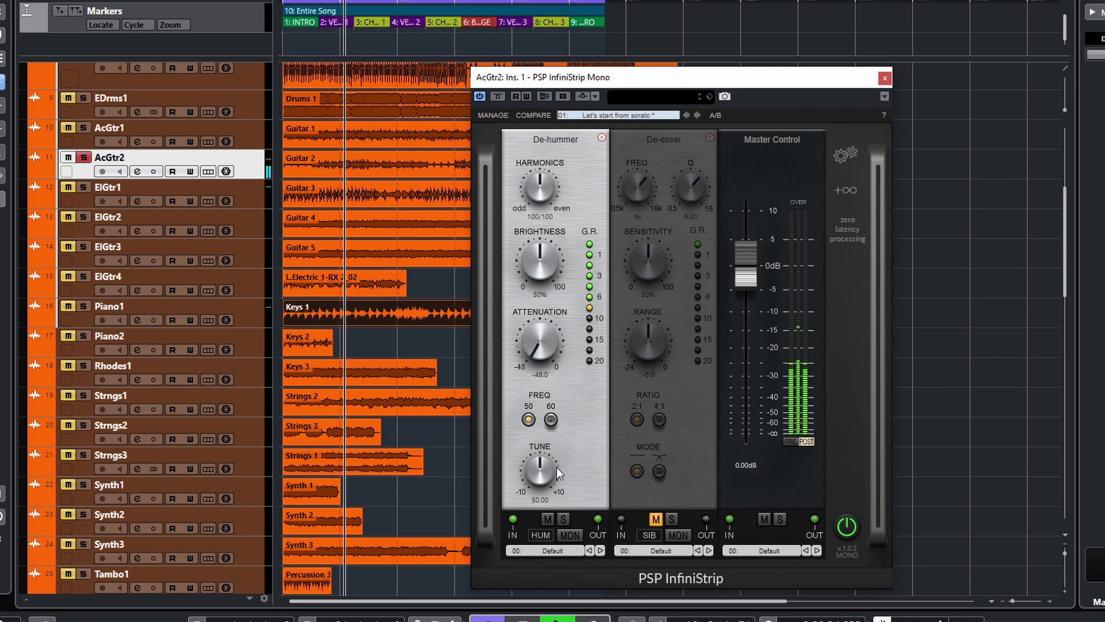
mouse_move(545, 361)
mouse_down()
mouse_move(541, 341)
mouse_move(542, 352)
mouse_up()
drag(544, 264, 545, 154)
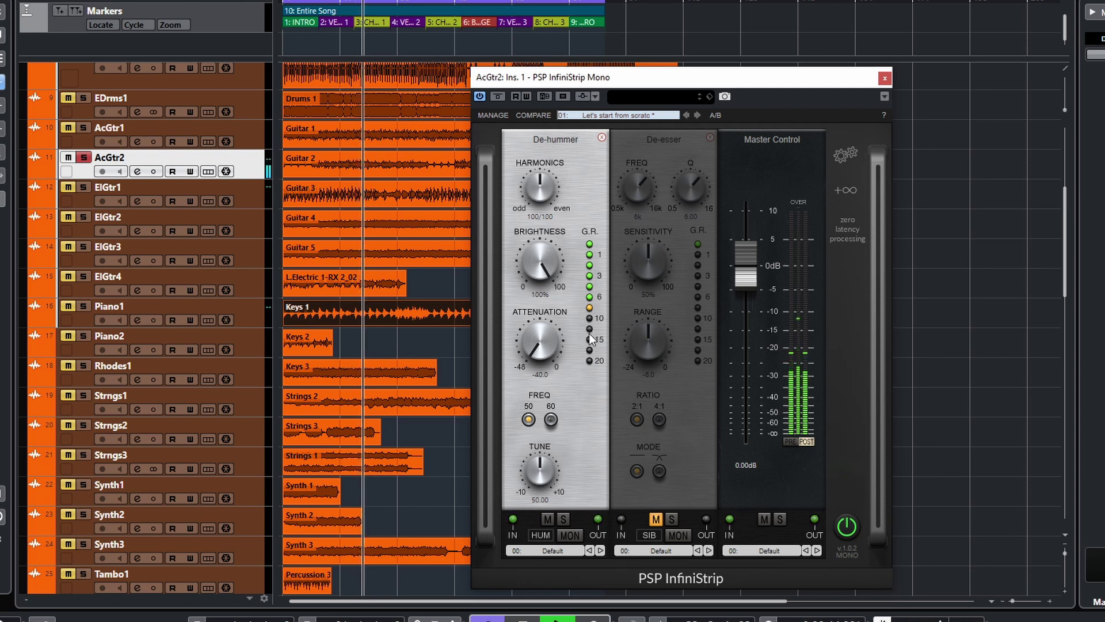
drag(546, 264, 543, 486)
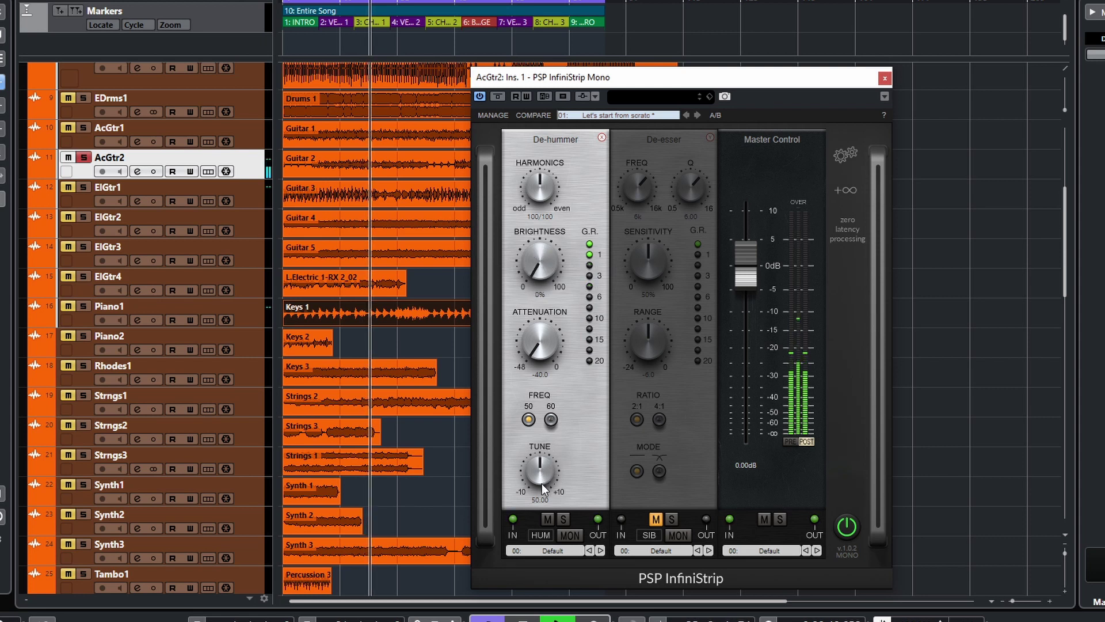
double_click(533, 260)
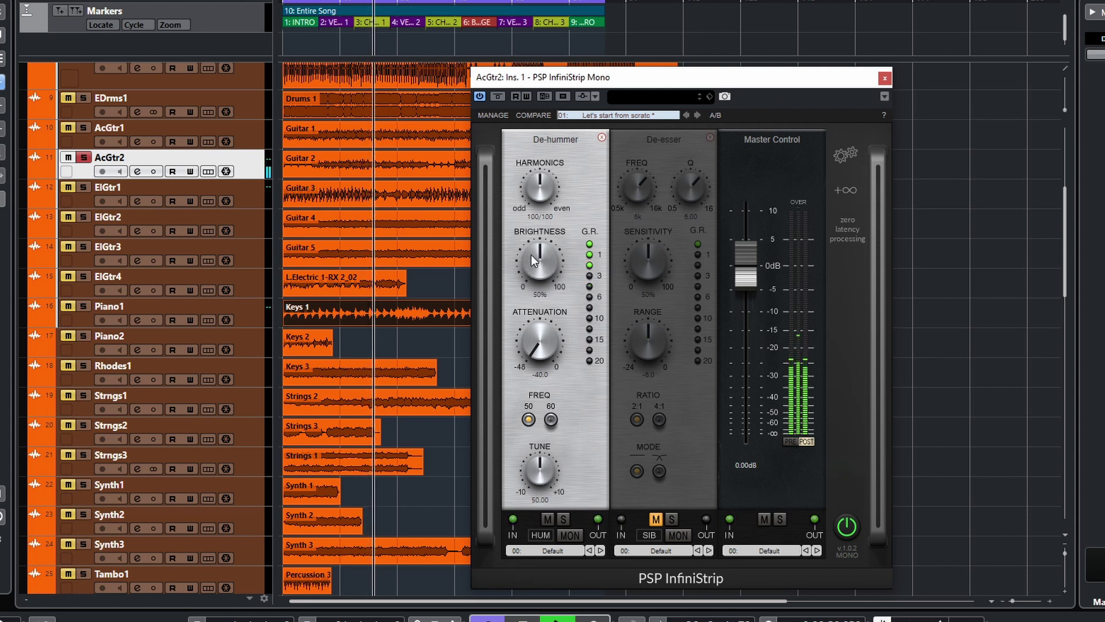
Reset the De-hummer's Attenuation, try it at -48.0, and set it to -26.4
double_click(539, 352)
drag(543, 344, 566, 464)
double_click(541, 351)
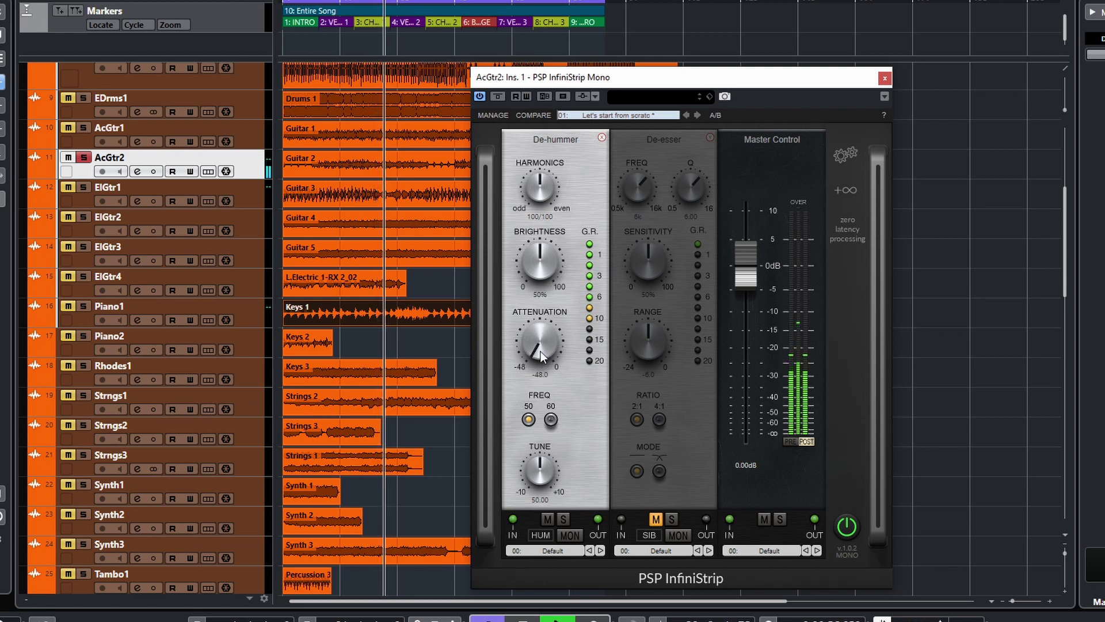
drag(551, 336, 542, 400)
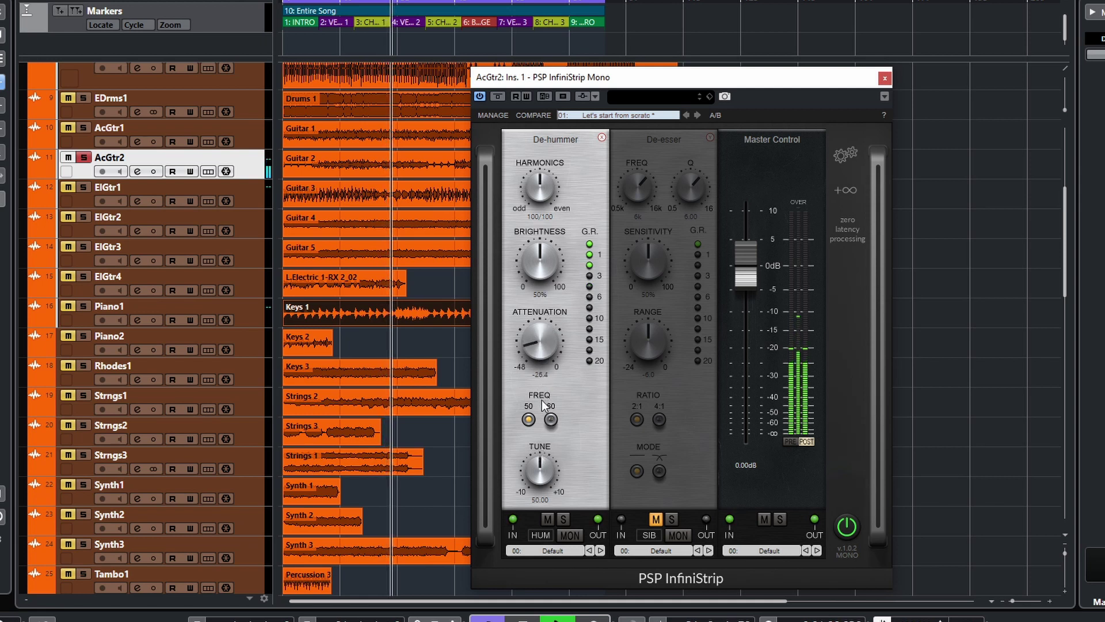
Compare monitoring on and off with Brightness at 0%, and reset Brightness to 50% and Attenuation to -12.0
drag(536, 251, 527, 357)
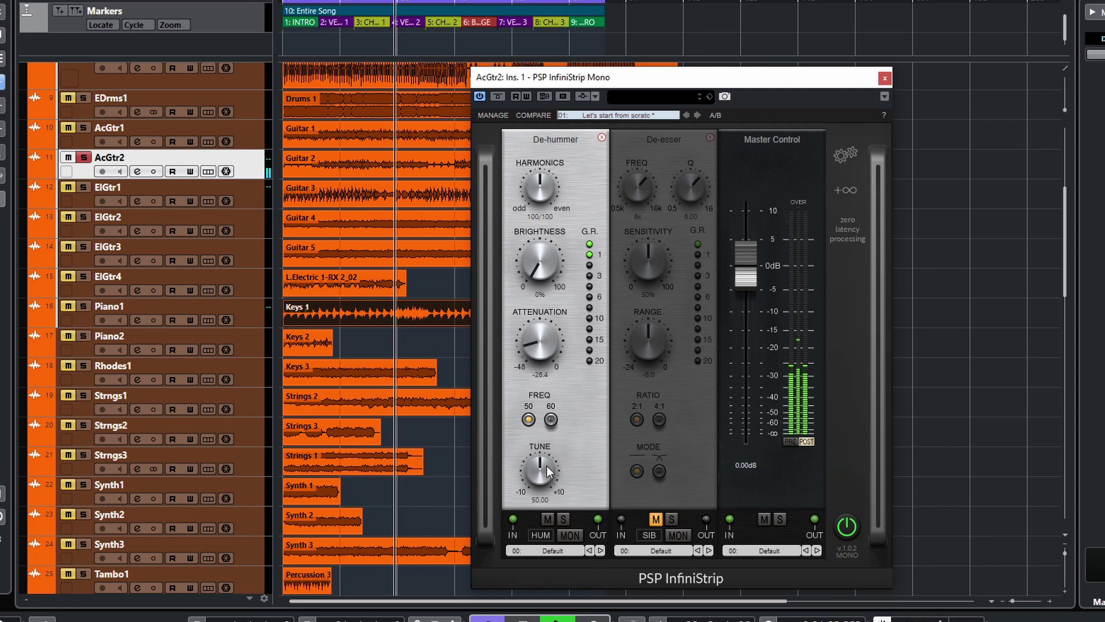
click(571, 535)
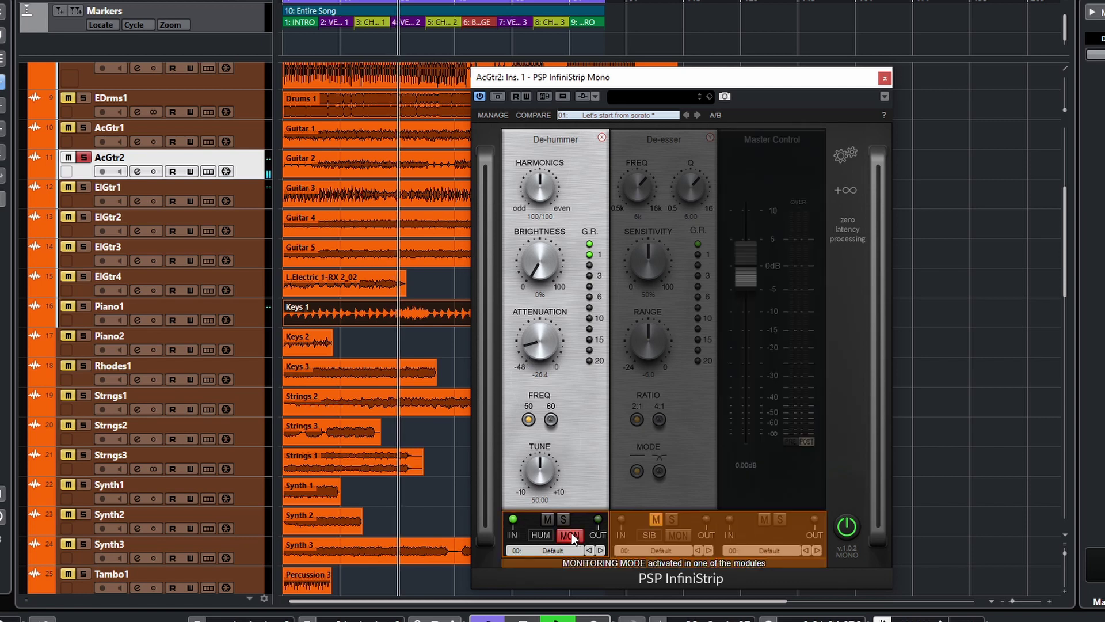
click(571, 534)
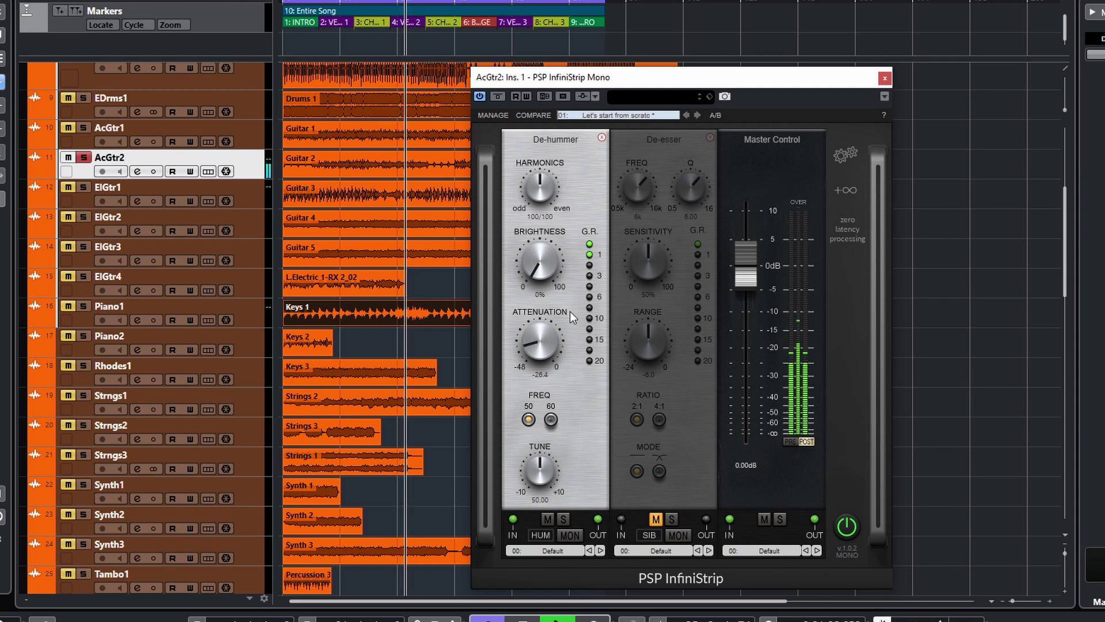
double_click(541, 276)
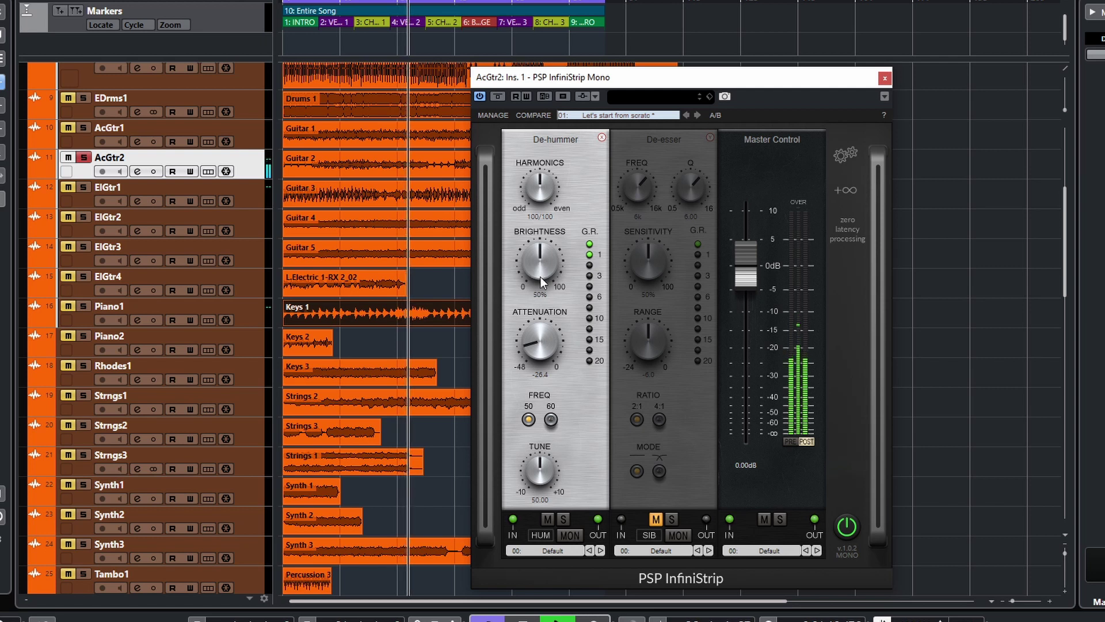
double_click(537, 343)
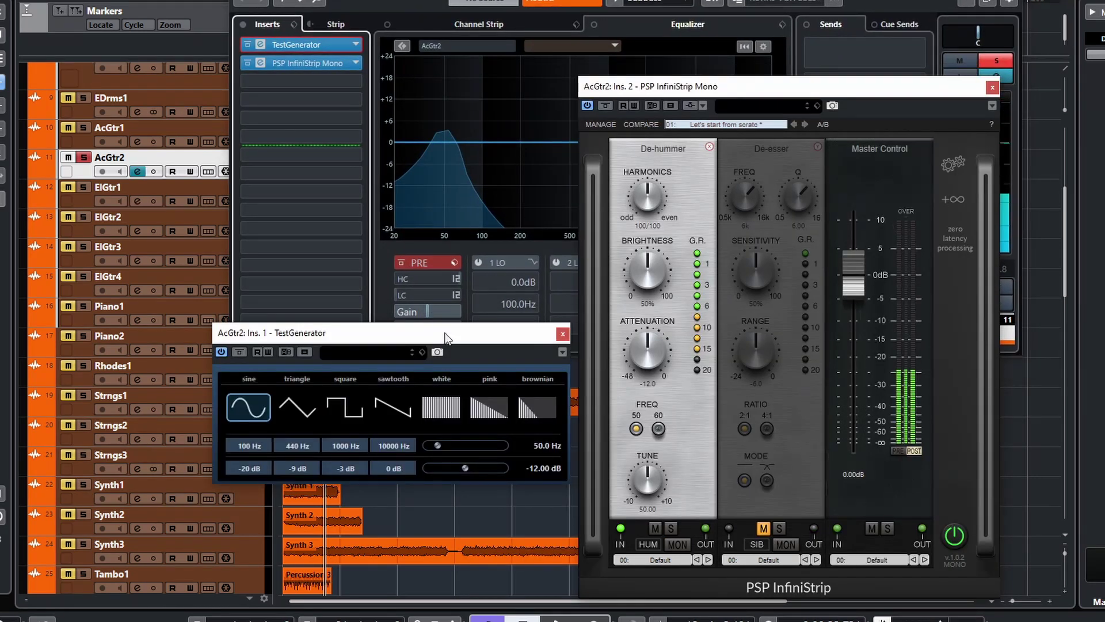
Arrange the TestGenerator and PSP InfiniStrip windows side by side and take the TestGenerator out of bypass
drag(446, 338, 459, 374)
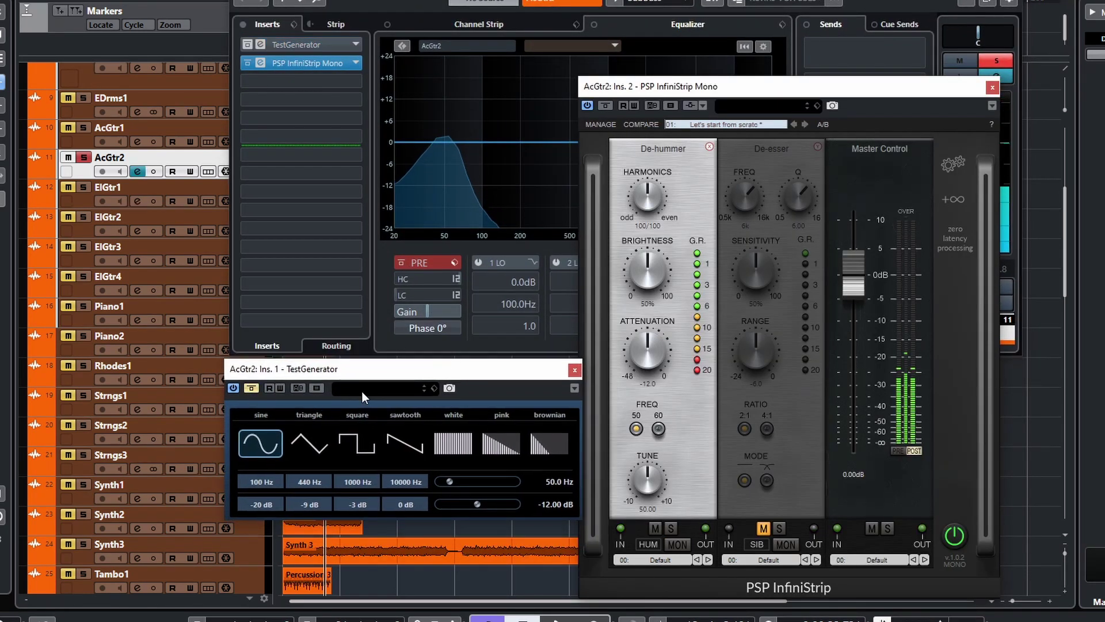
drag(713, 93, 722, 82)
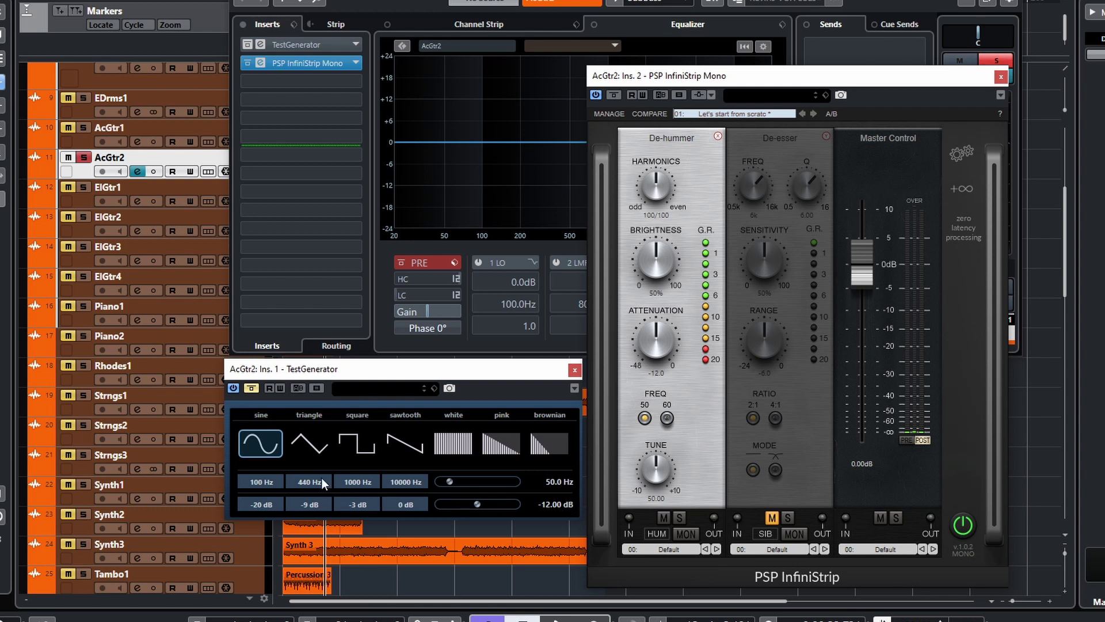
click(250, 389)
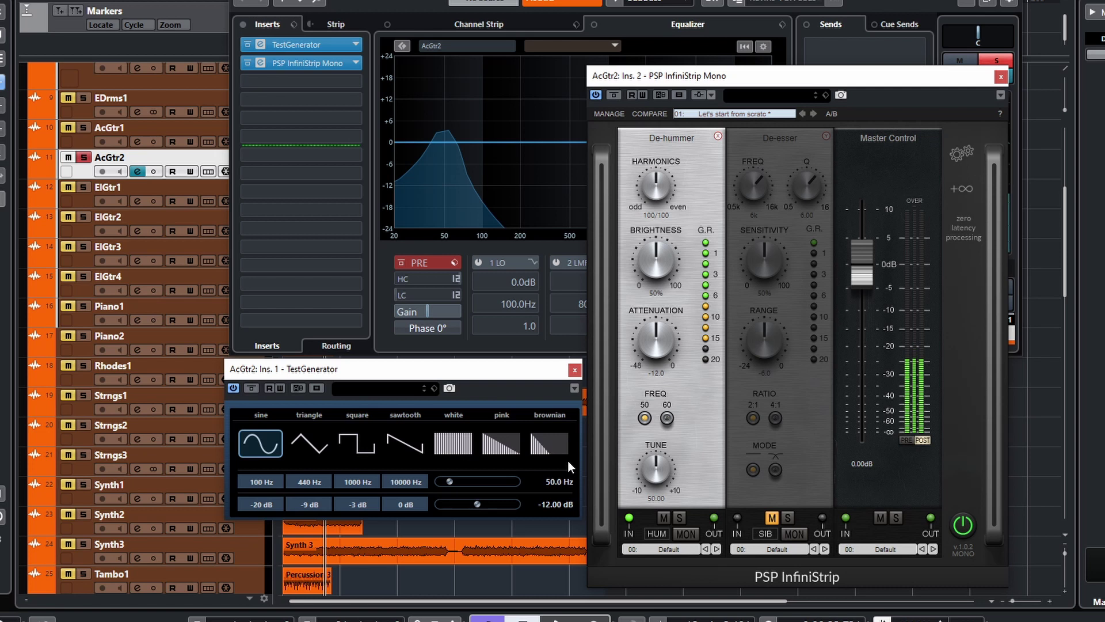
Lower the sine test tone to -16.50 dB and compare the De-hummer's 60 Hz frequency setting with 50 Hz
click(663, 518)
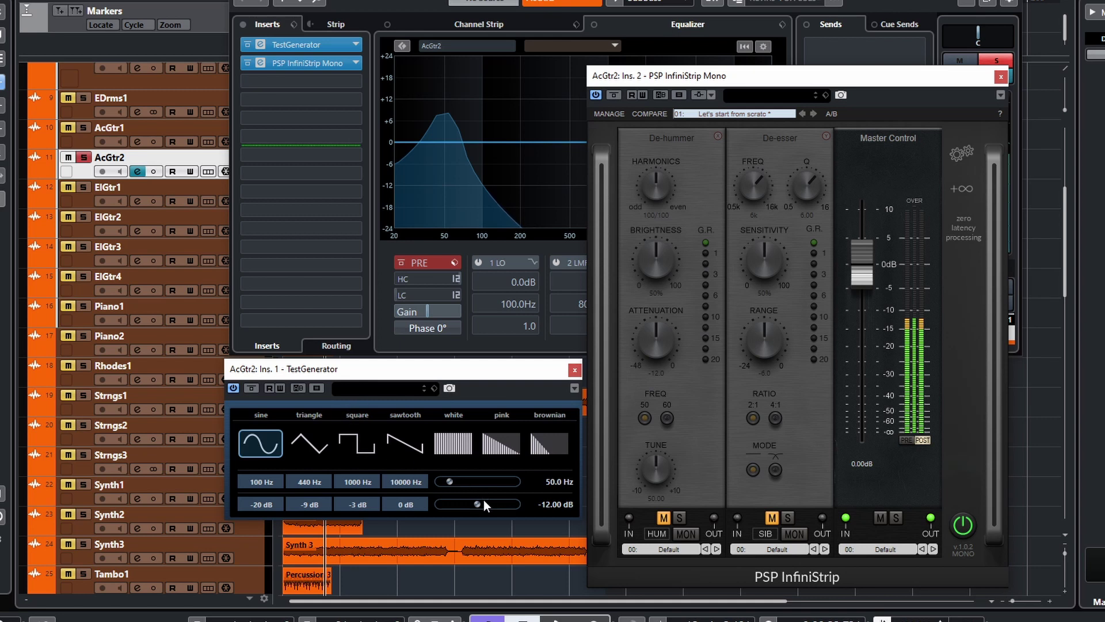
drag(479, 503, 471, 508)
click(663, 517)
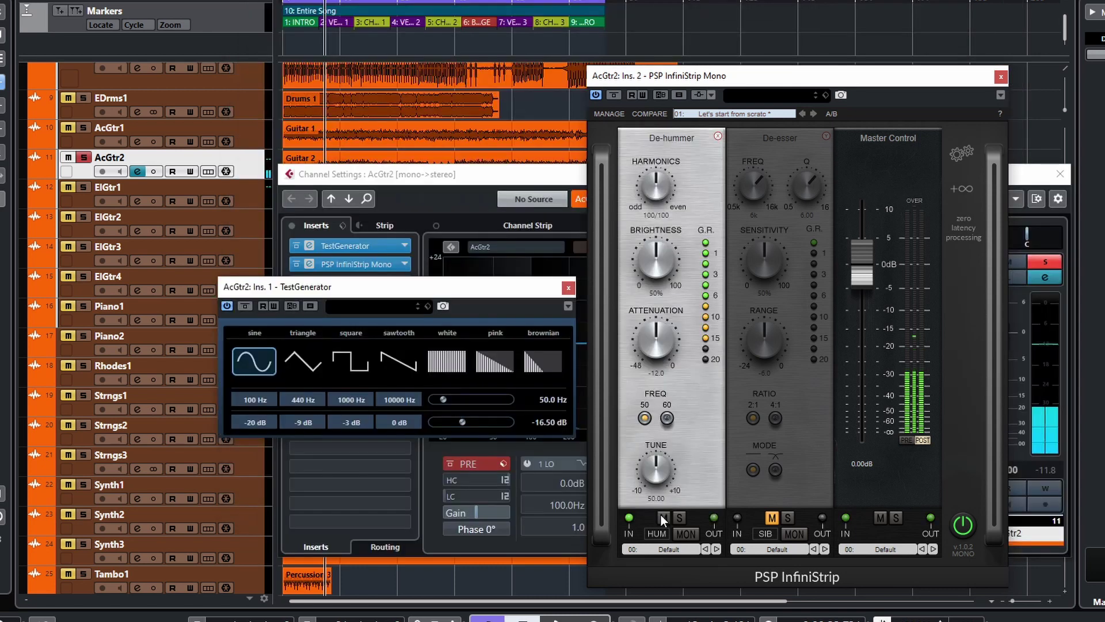
click(667, 418)
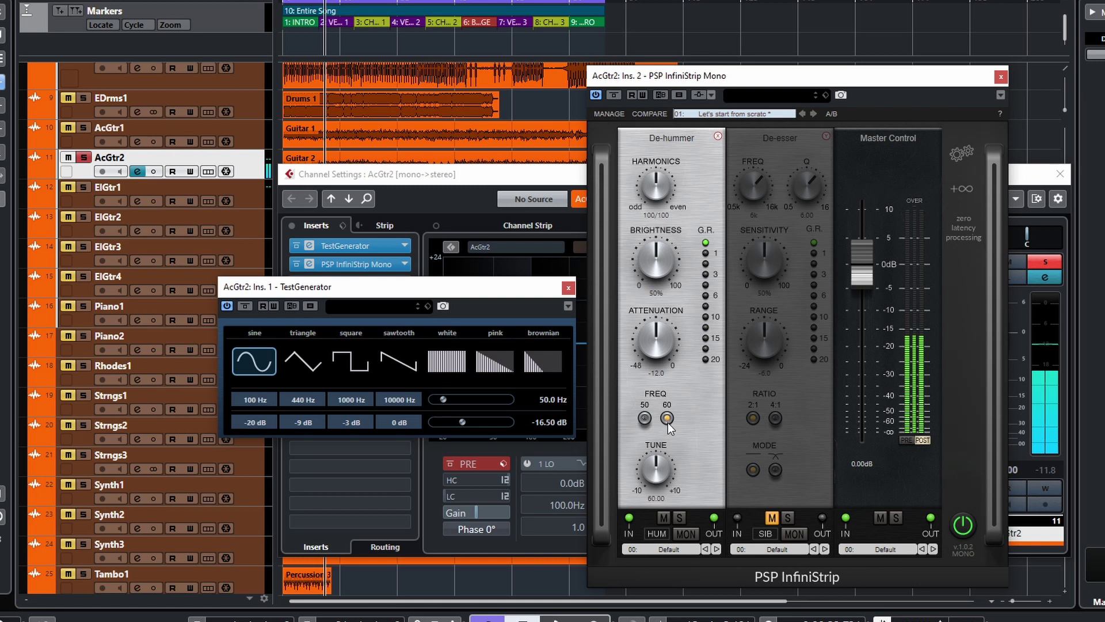
click(644, 417)
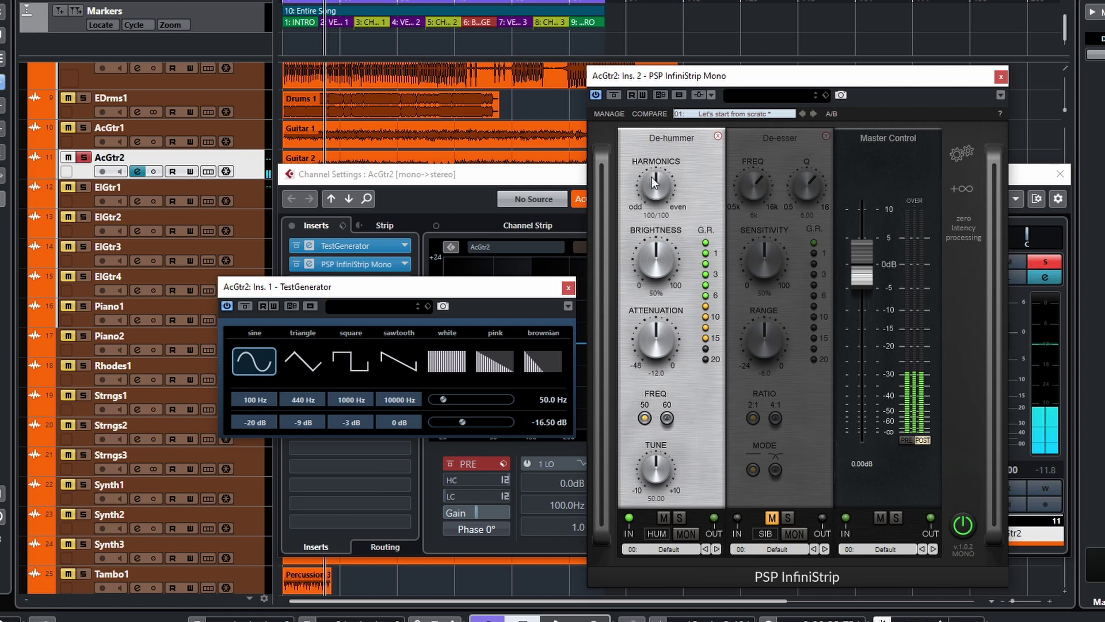
Try the De-hummer's Harmonics at 0/100 and 100/0, including with a triangle test tone, and reset it to 100/100
drag(644, 251, 636, 323)
drag(655, 199, 708, 1)
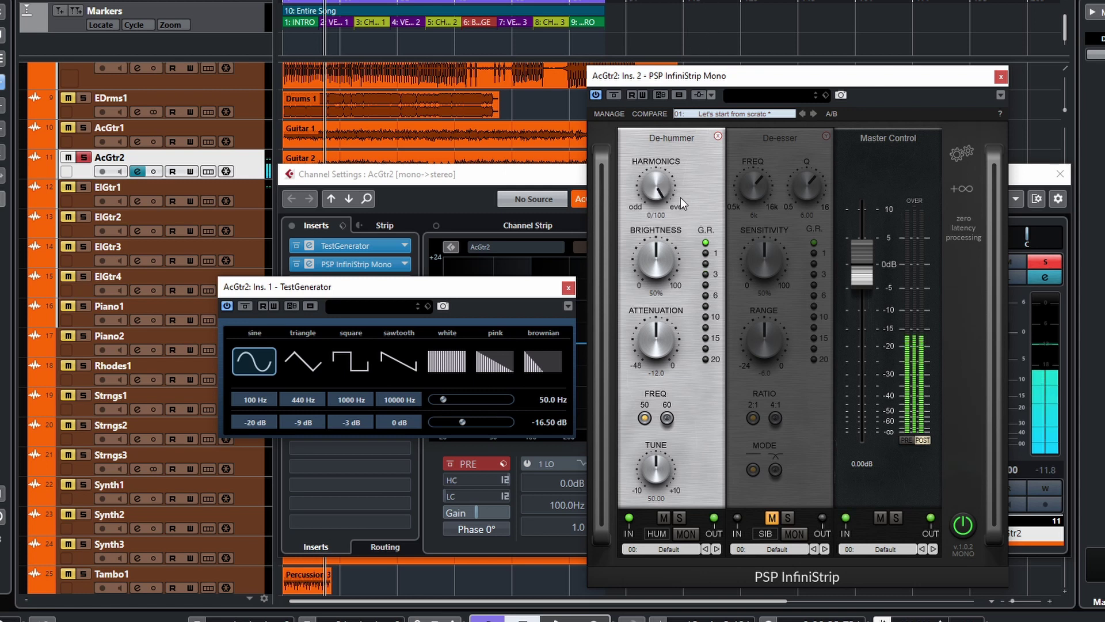
drag(661, 198, 610, 384)
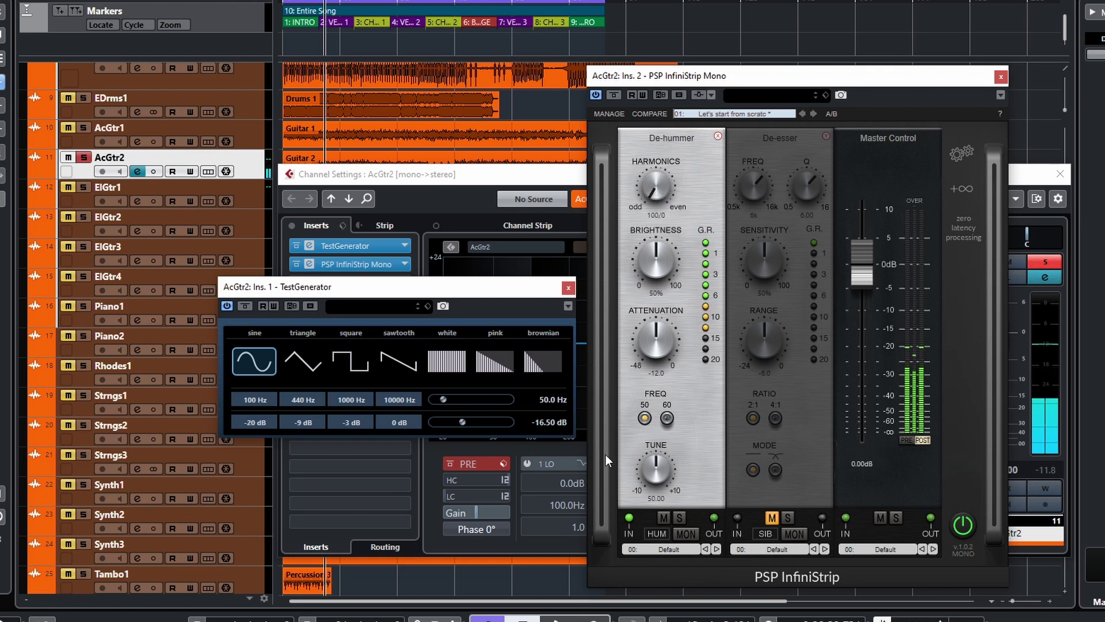
click(312, 369)
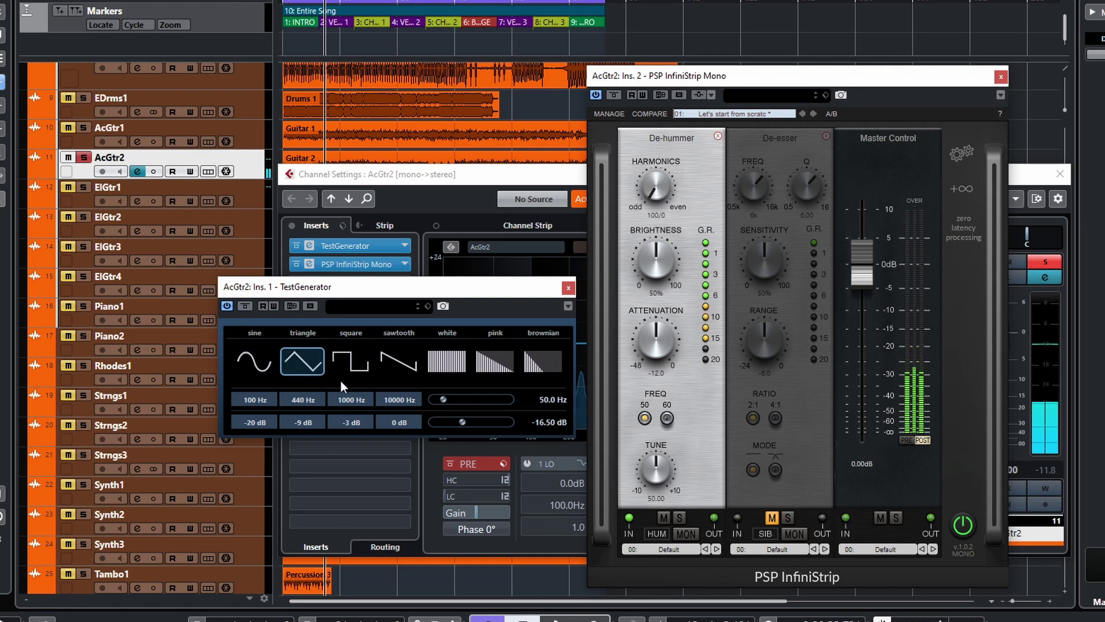
drag(654, 192, 720, 244)
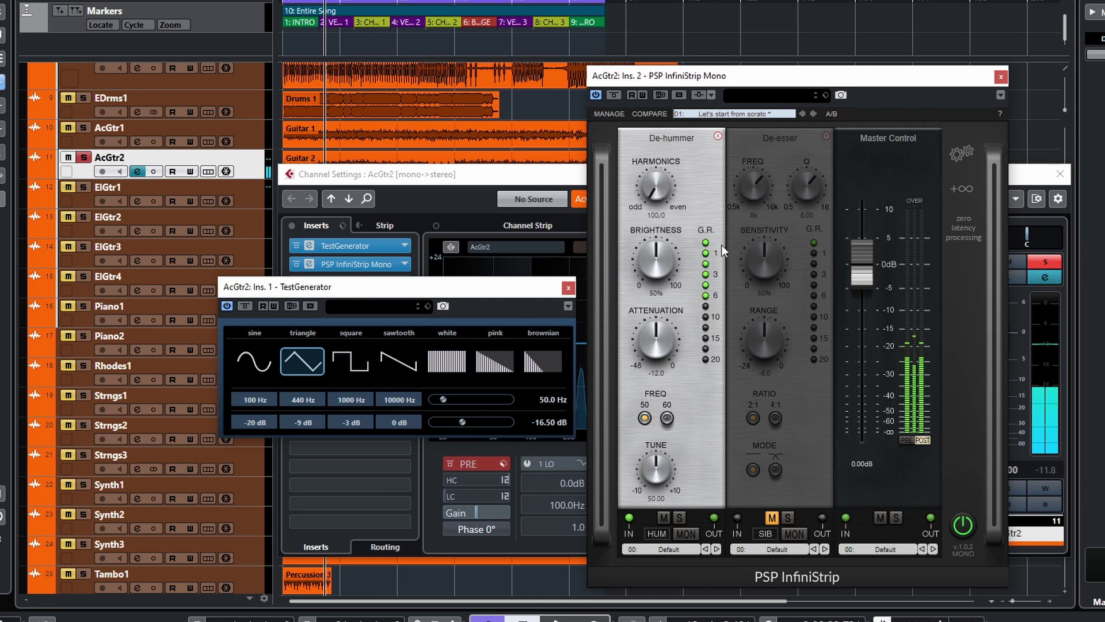
double_click(643, 183)
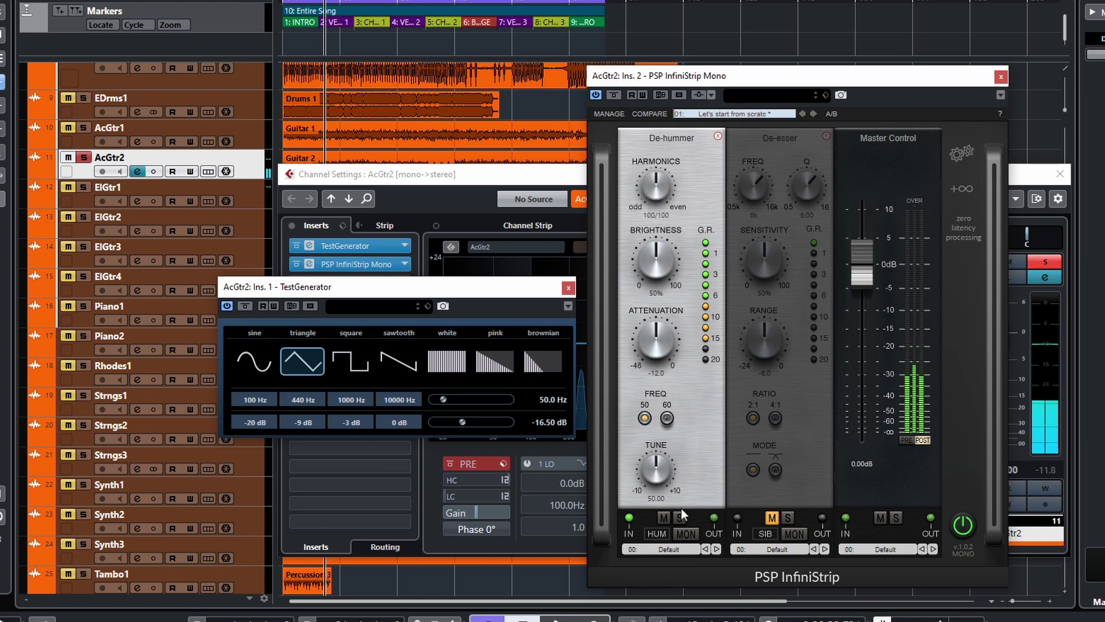
Compare the De-hummer muted and active on the triangle tone and on a square tone lowered to -35.17 dB
click(665, 517)
click(665, 517)
click(348, 361)
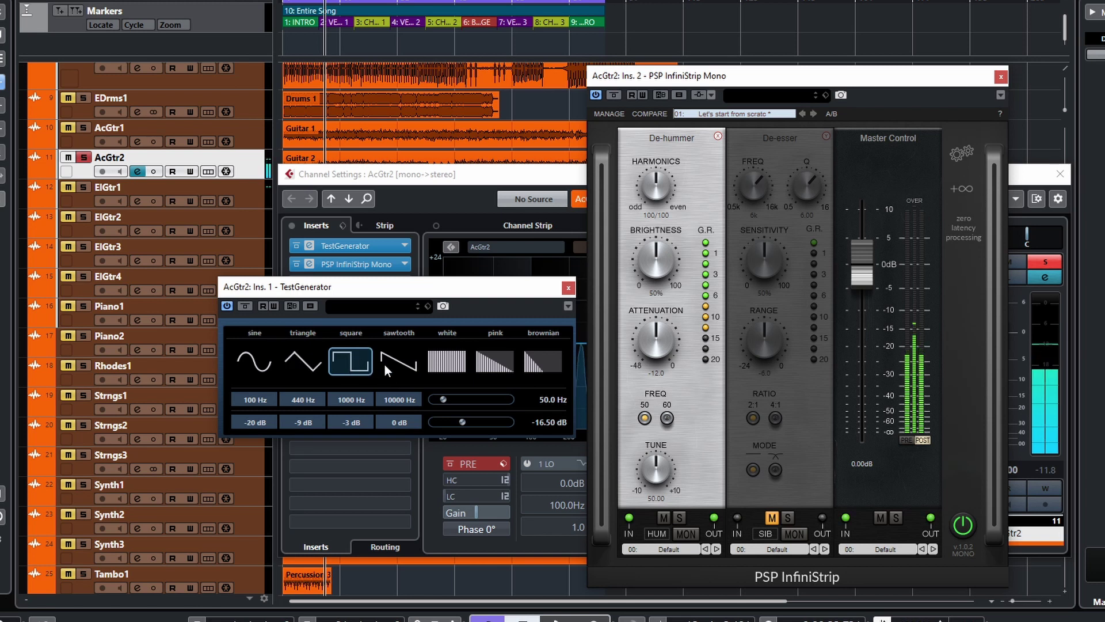
drag(463, 423, 443, 423)
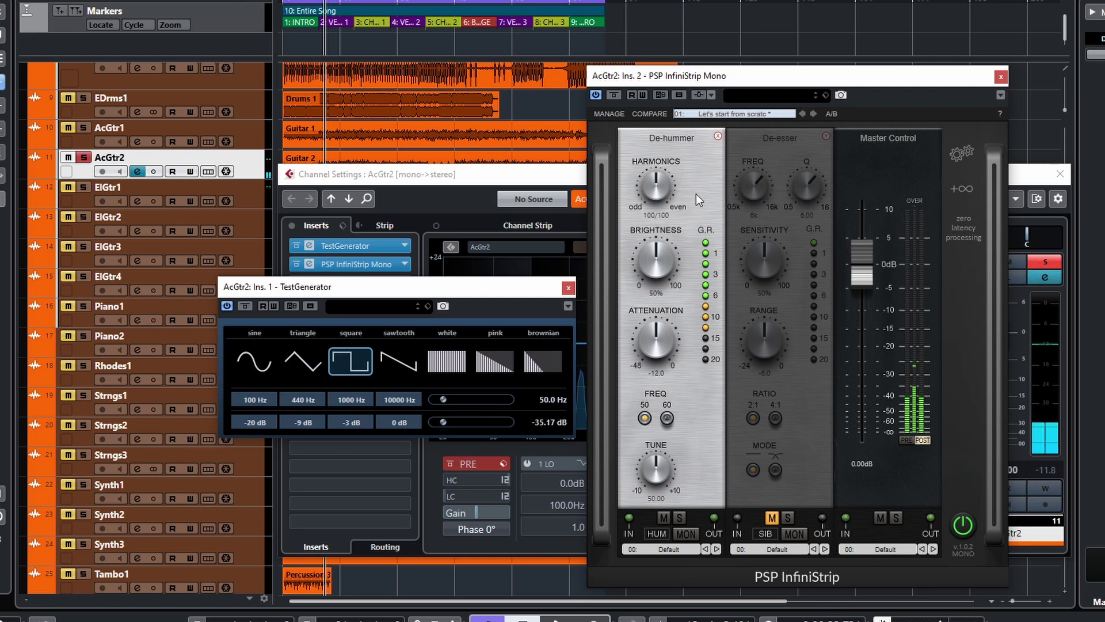
drag(634, 262, 668, 274)
click(664, 518)
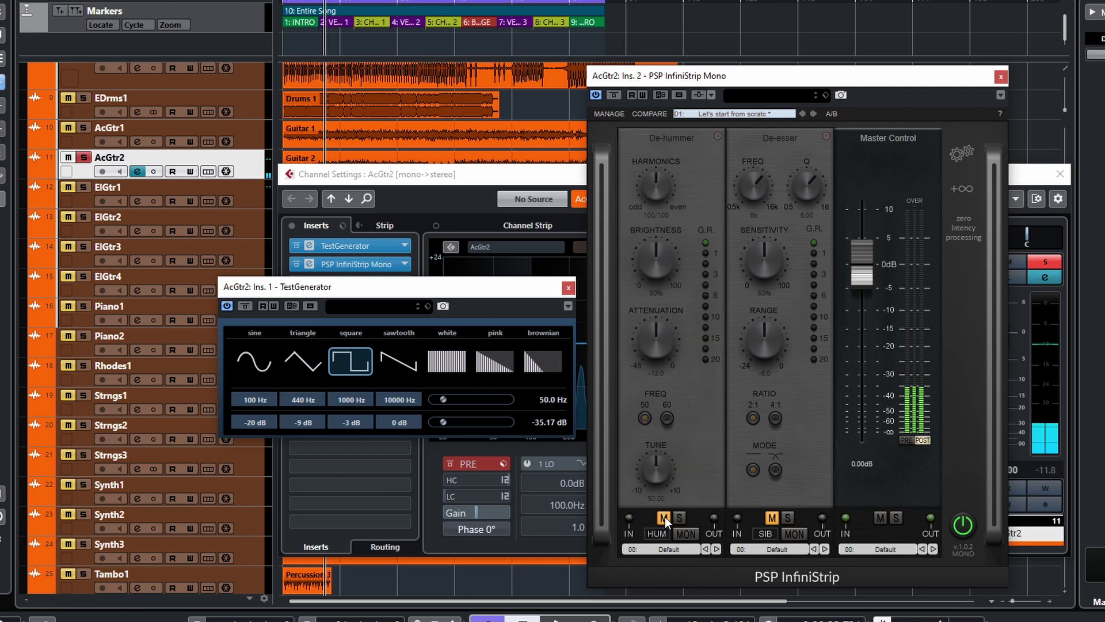
click(663, 518)
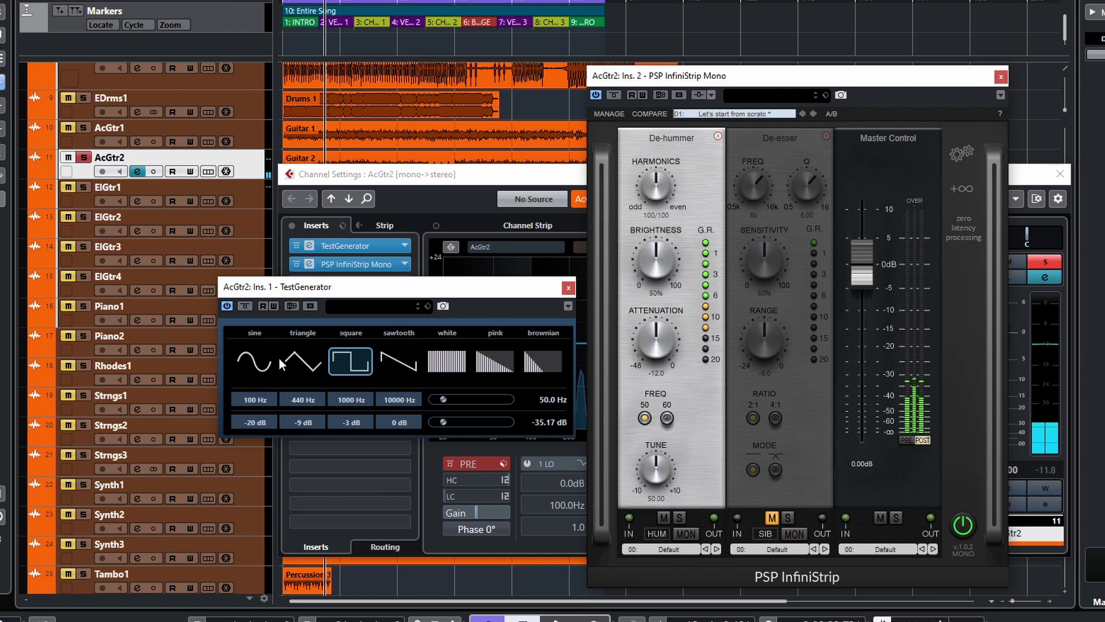
Switch the test tone back to a sine wave and raise its level to -16.50 dB
click(254, 361)
click(451, 423)
drag(452, 424, 463, 422)
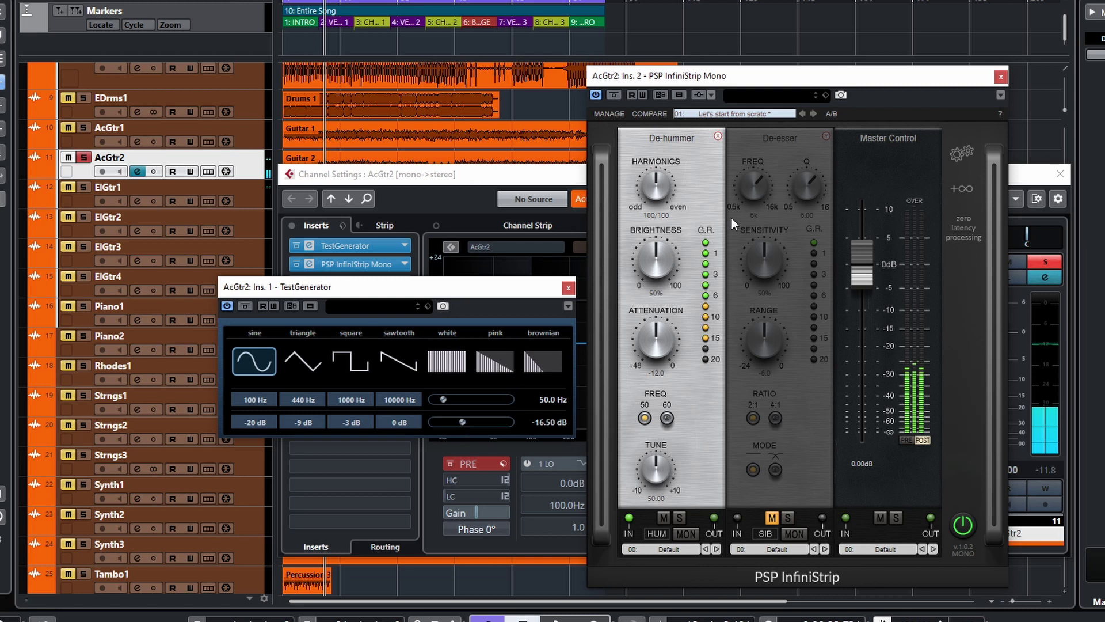
Try the De-hummer's Attenuation at 0.0, -5.7 and -48.0, and compare the module muted and active
drag(675, 372, 661, 219)
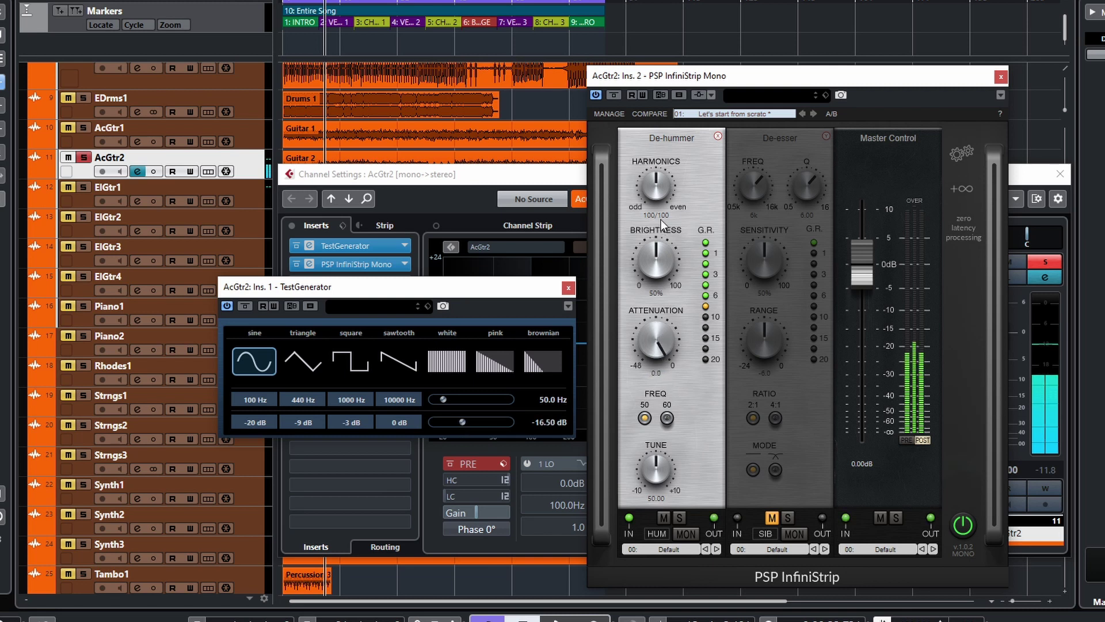
drag(656, 343, 651, 394)
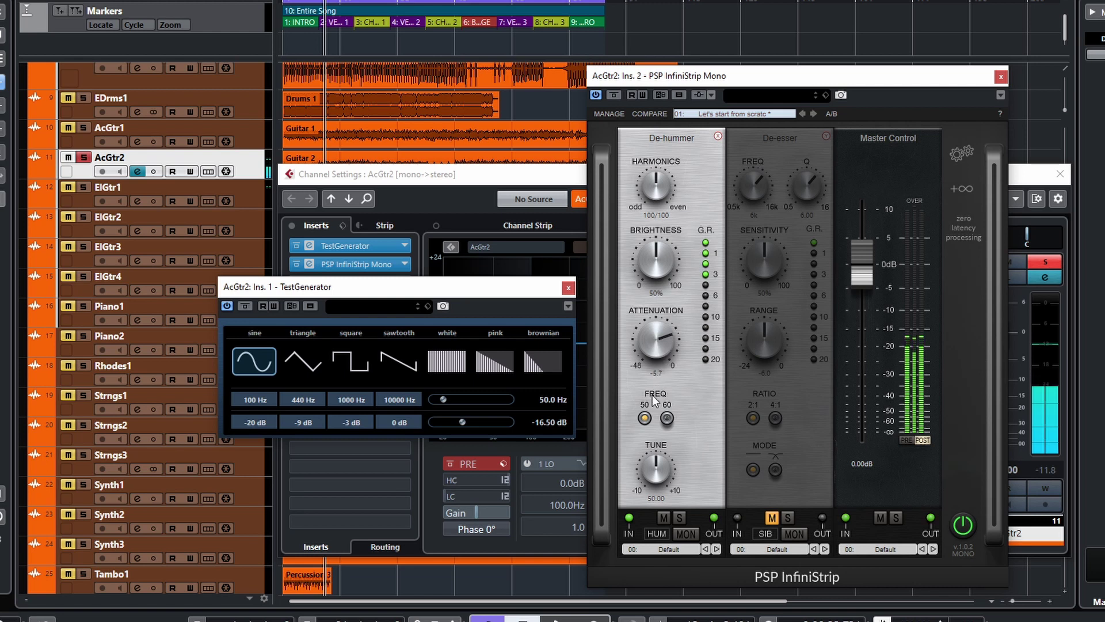
drag(657, 338, 652, 429)
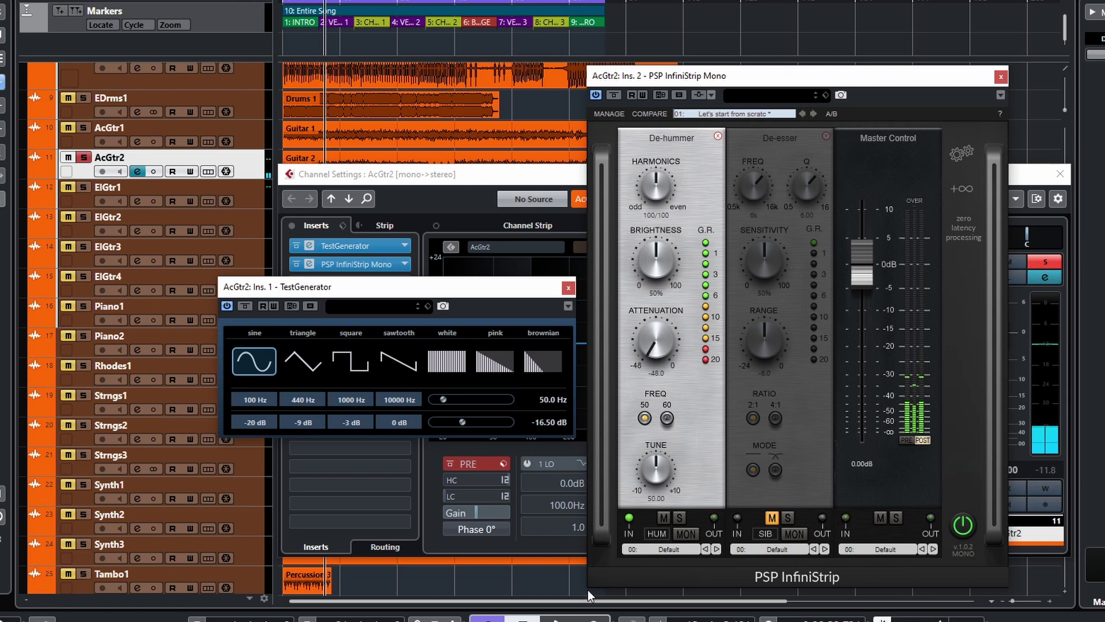
click(666, 515)
click(665, 515)
Try the De-hummer's Brightness at 100% and 0%, and set Brightness to 51% and Attenuation to -6.3
drag(657, 265, 646, 361)
drag(657, 268, 678, 210)
drag(660, 353, 656, 271)
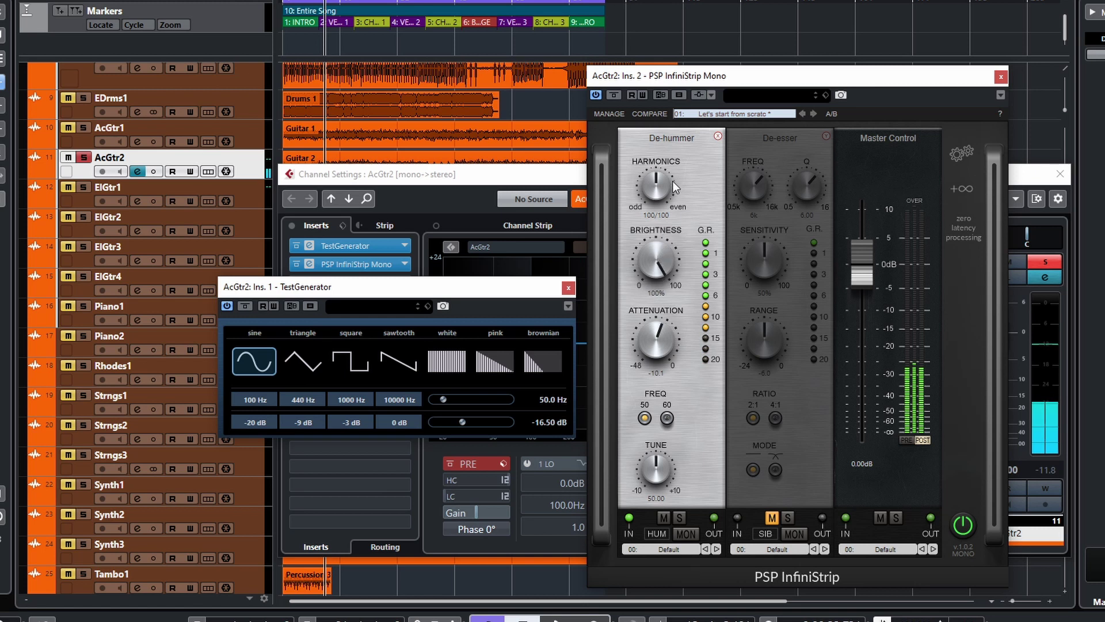
drag(673, 181, 668, 412)
drag(662, 329, 662, 318)
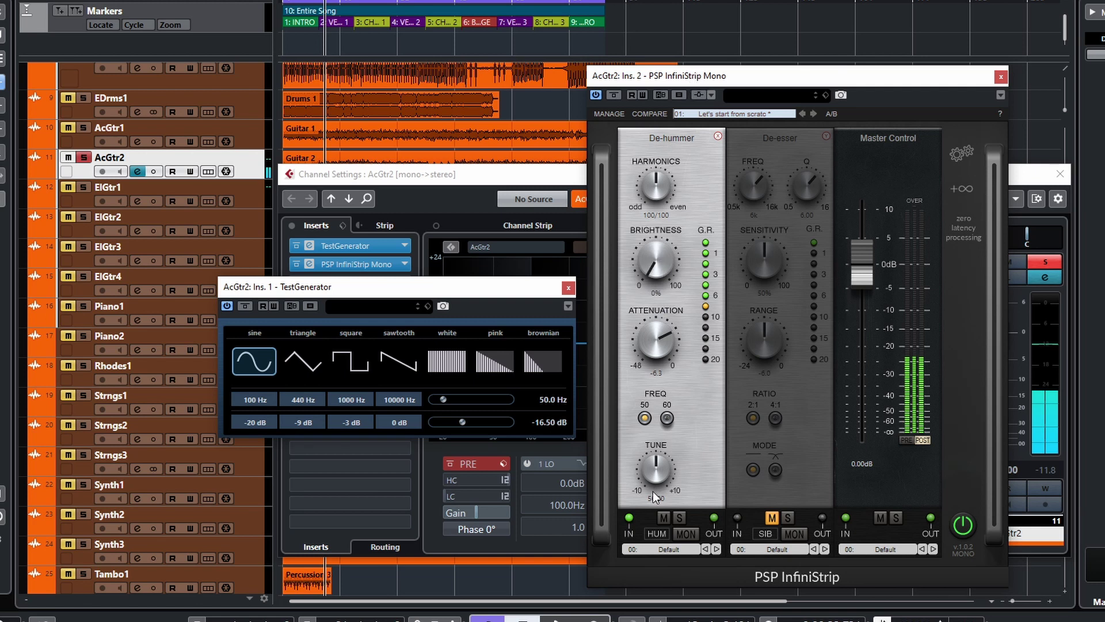
drag(649, 277, 670, 172)
mouse_move(658, 471)
mouse_down()
mouse_move(652, 492)
mouse_move(644, 423)
mouse_move(650, 461)
mouse_up()
Arrange the AcGtr2 Channel Settings and TestGenerator windows so the equalizer's spectrum curve stays uncovered beside the PSP InfiniStrip window
click(481, 179)
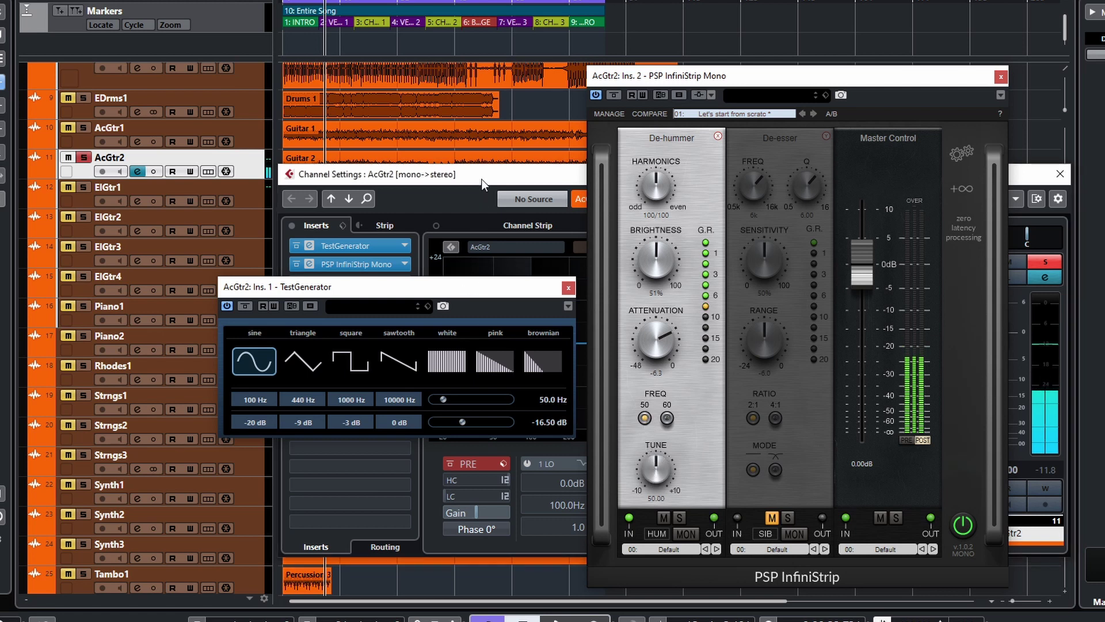
drag(474, 177, 373, 40)
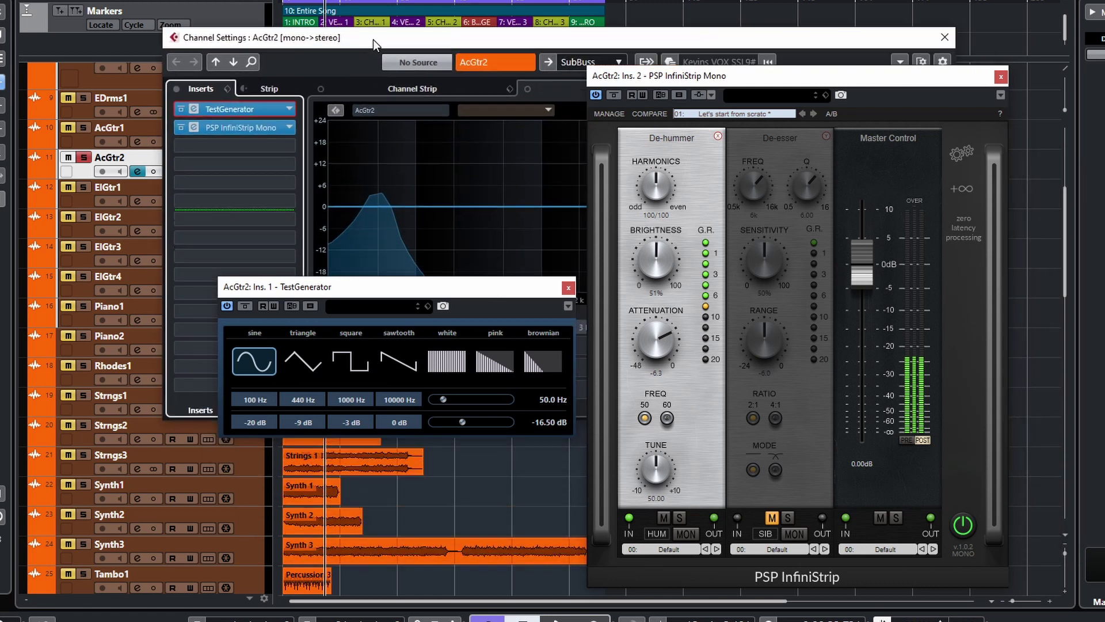
drag(440, 285, 437, 373)
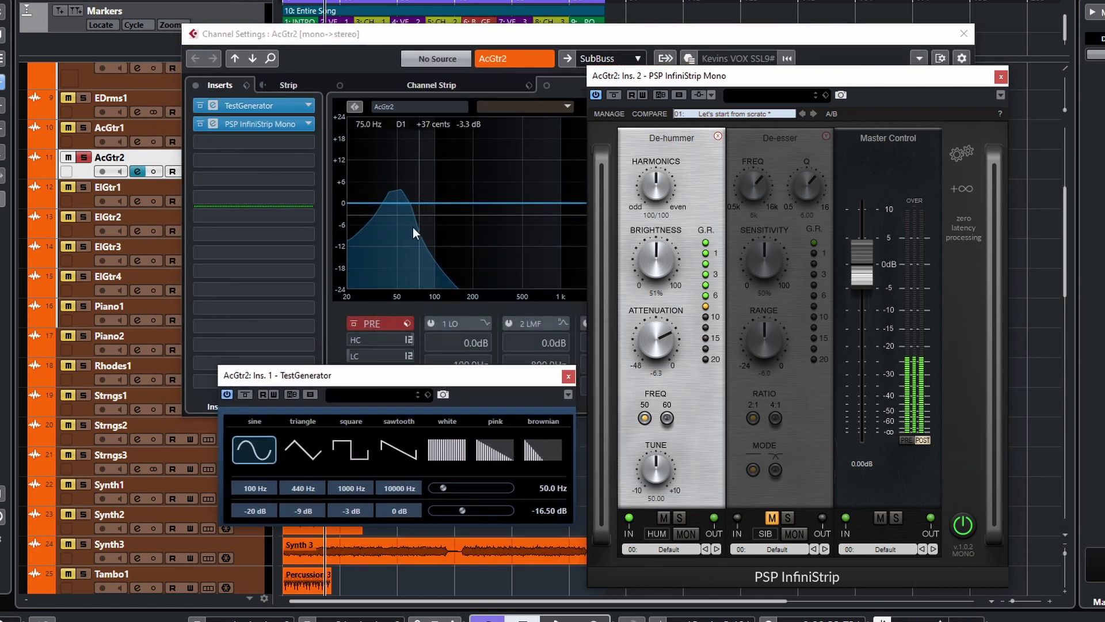
drag(396, 40, 316, 55)
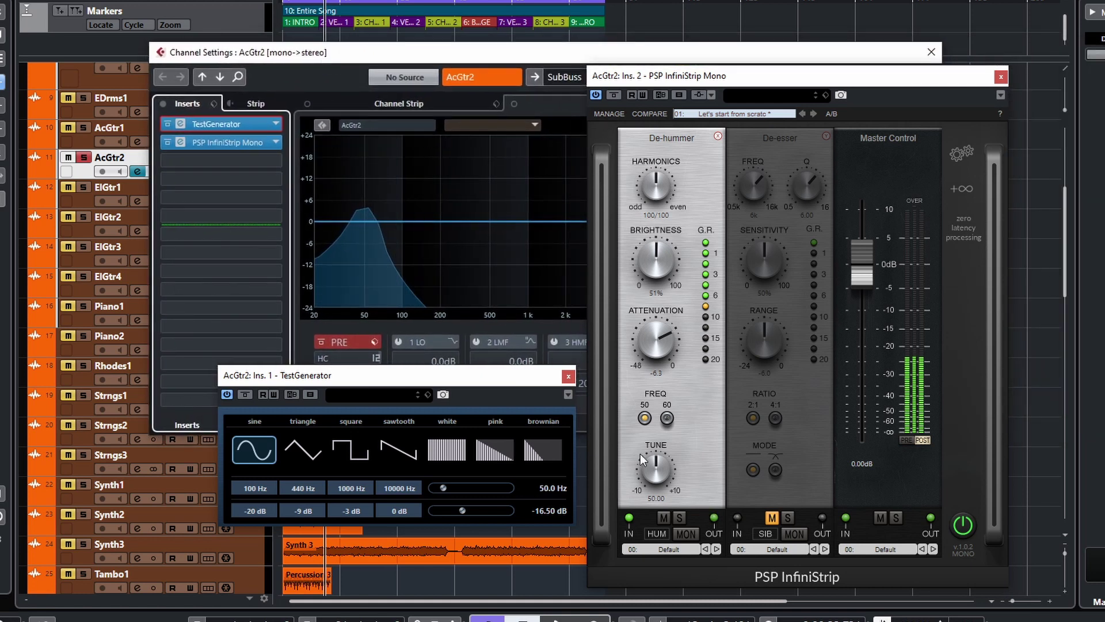
Compare the De-hummer muted and active on the 50 Hz tone, and lower the test tone's frequency to 47.1 Hz
click(662, 519)
click(662, 519)
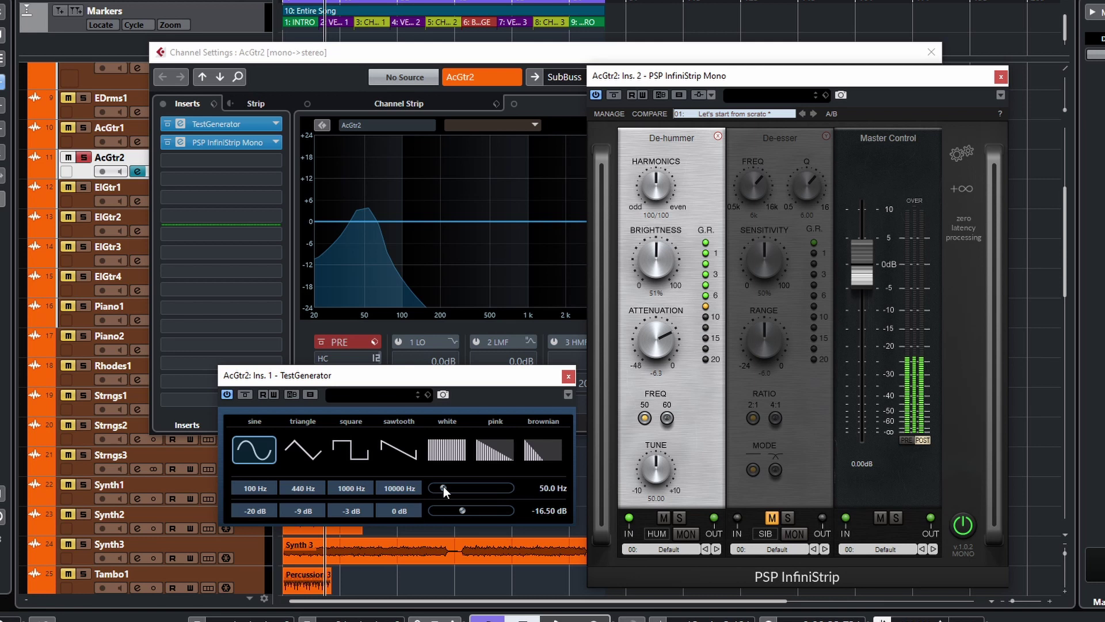
scroll(443, 486, down, 1)
scroll(443, 486, down, 1)
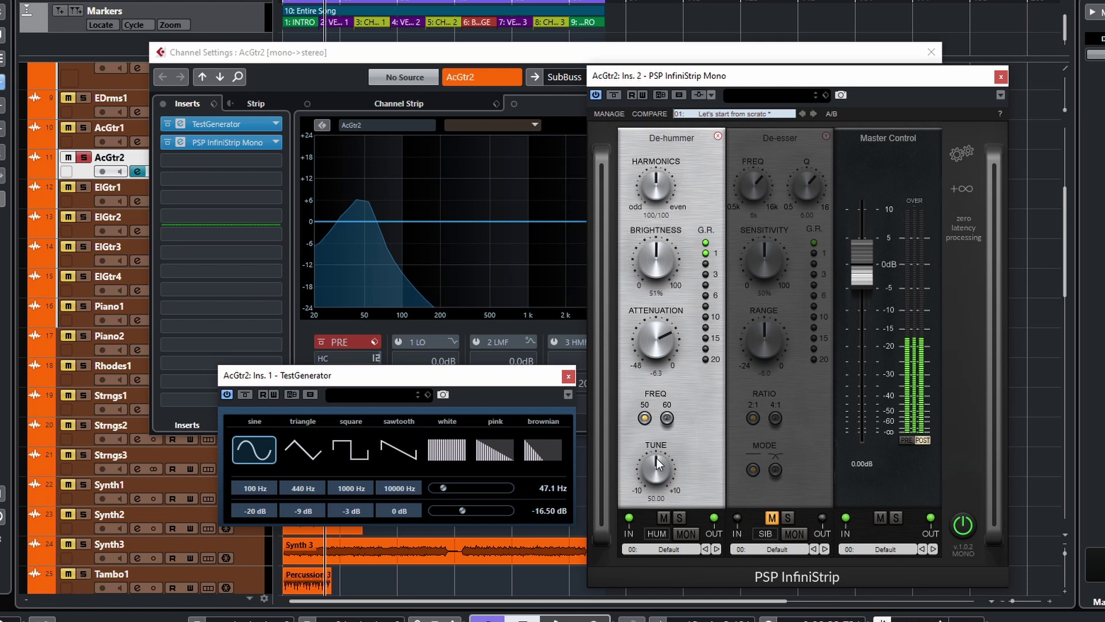
Set the De-hummer's Tune to 47.07 and compare the module muted and active
drag(656, 458, 649, 462)
drag(637, 474, 636, 475)
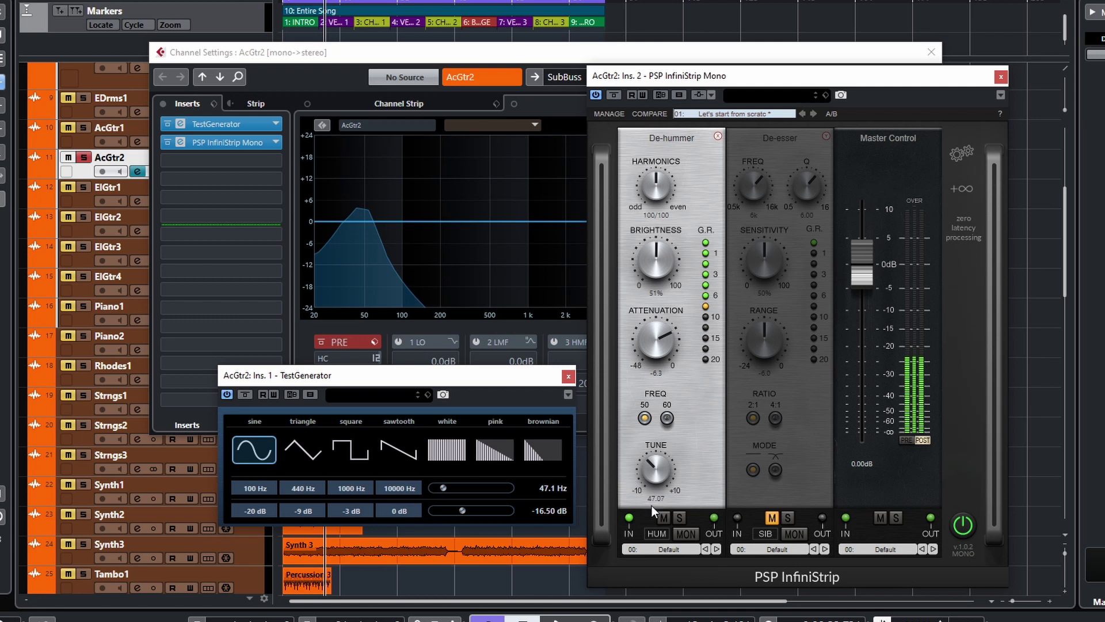
click(662, 518)
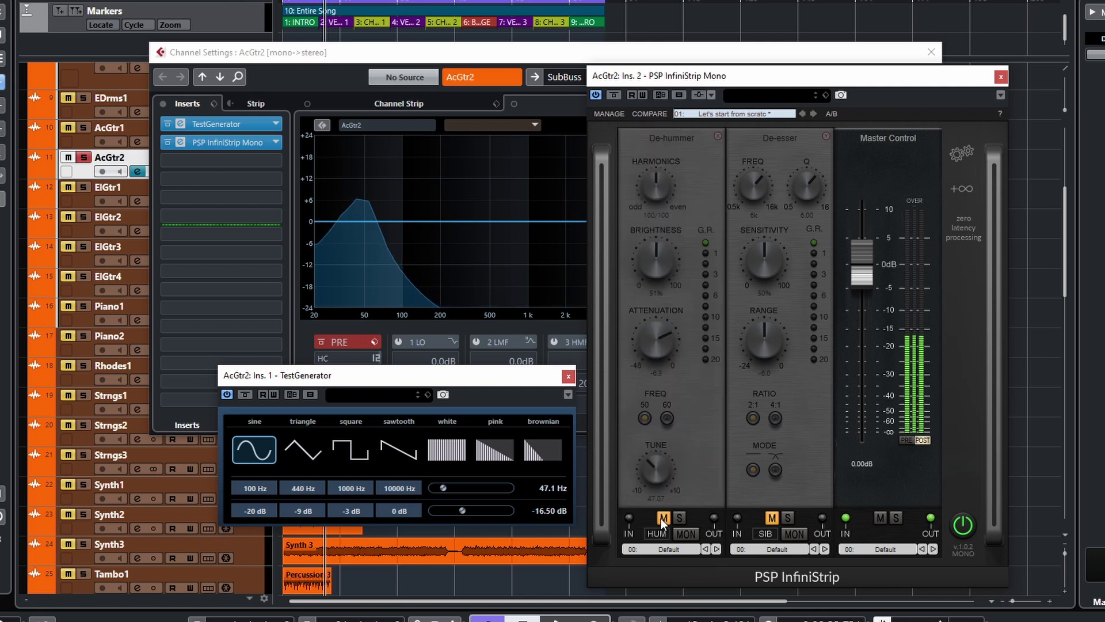
click(663, 519)
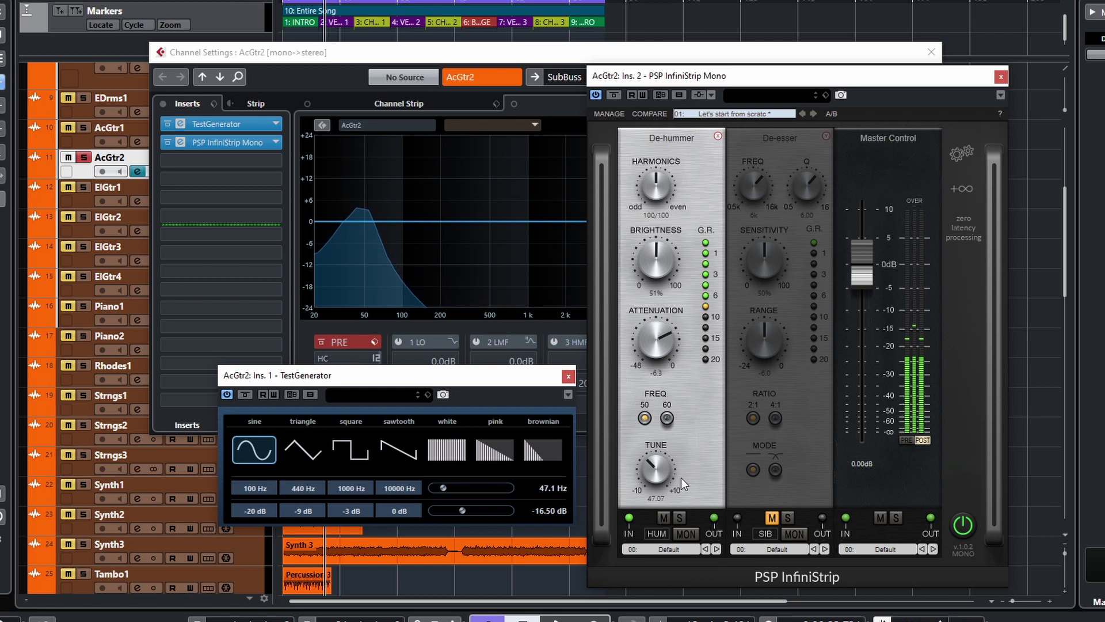
Repeat the muted and active comparison of the De-hummer, and lower its Attenuation to -48.0
click(665, 517)
click(664, 517)
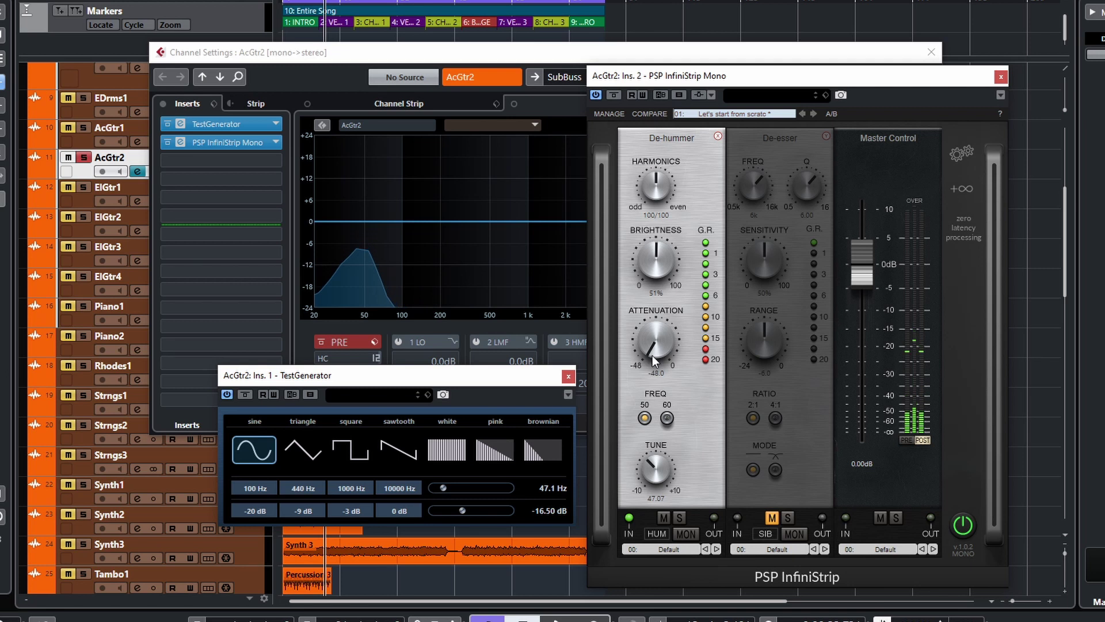
drag(654, 351, 669, 275)
drag(644, 340, 644, 489)
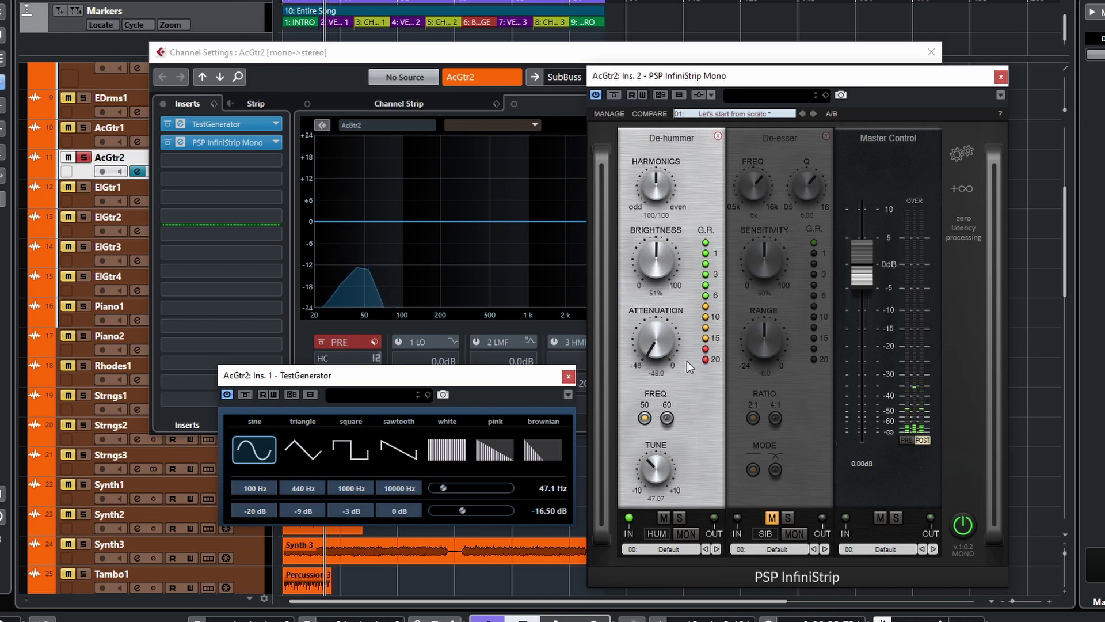
Bypass the TestGenerator, play the guitar track, and compare the De-hummer muted and active on it
click(246, 395)
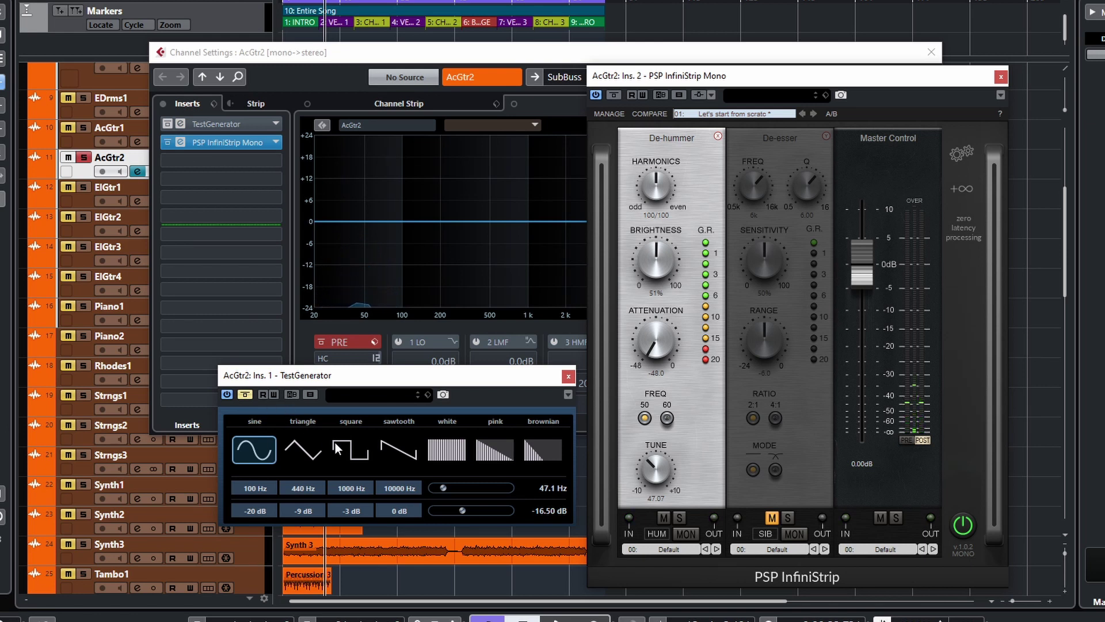
key(space)
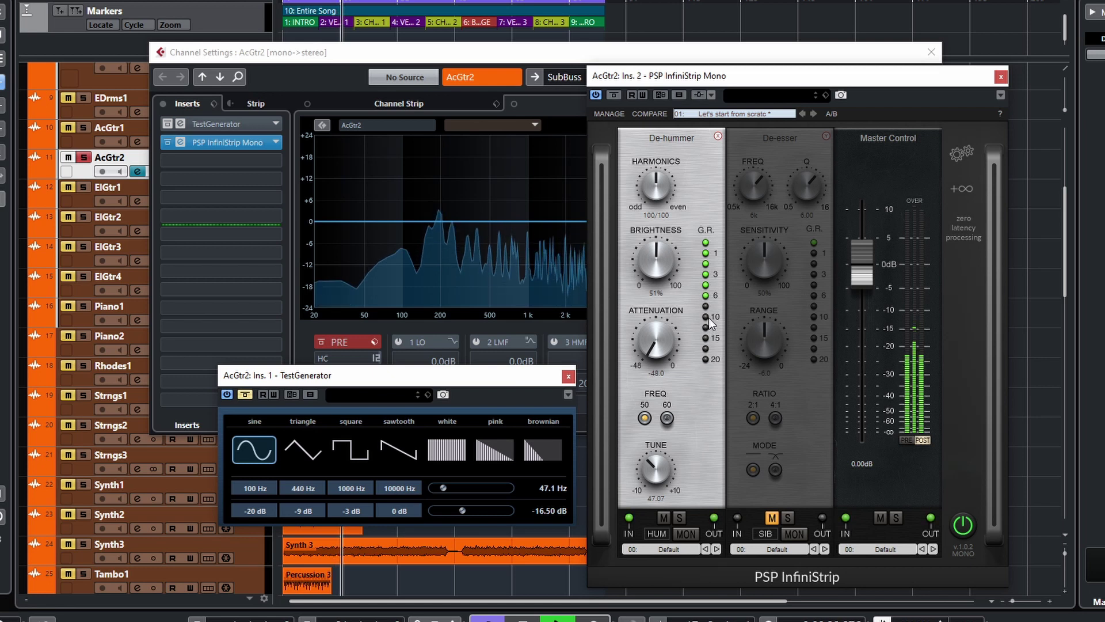
click(661, 519)
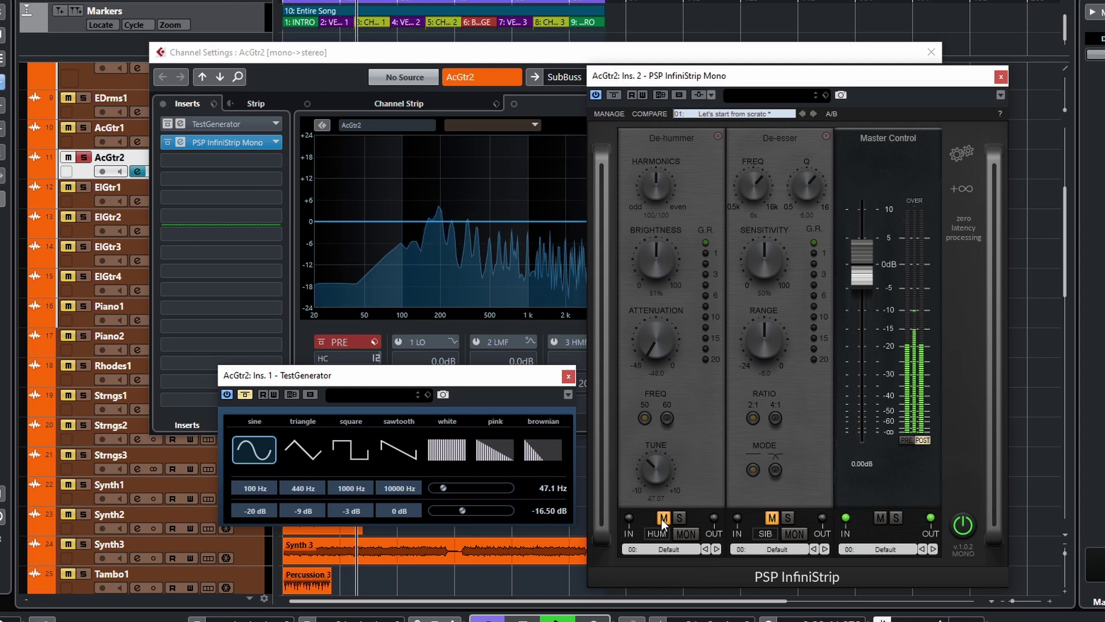
click(661, 519)
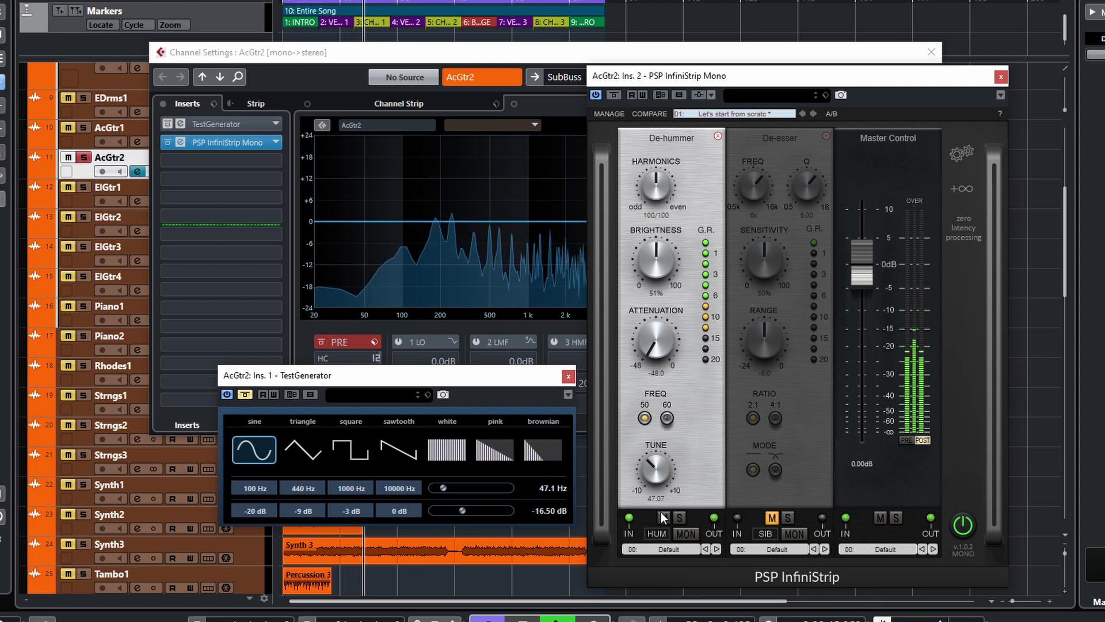
click(664, 518)
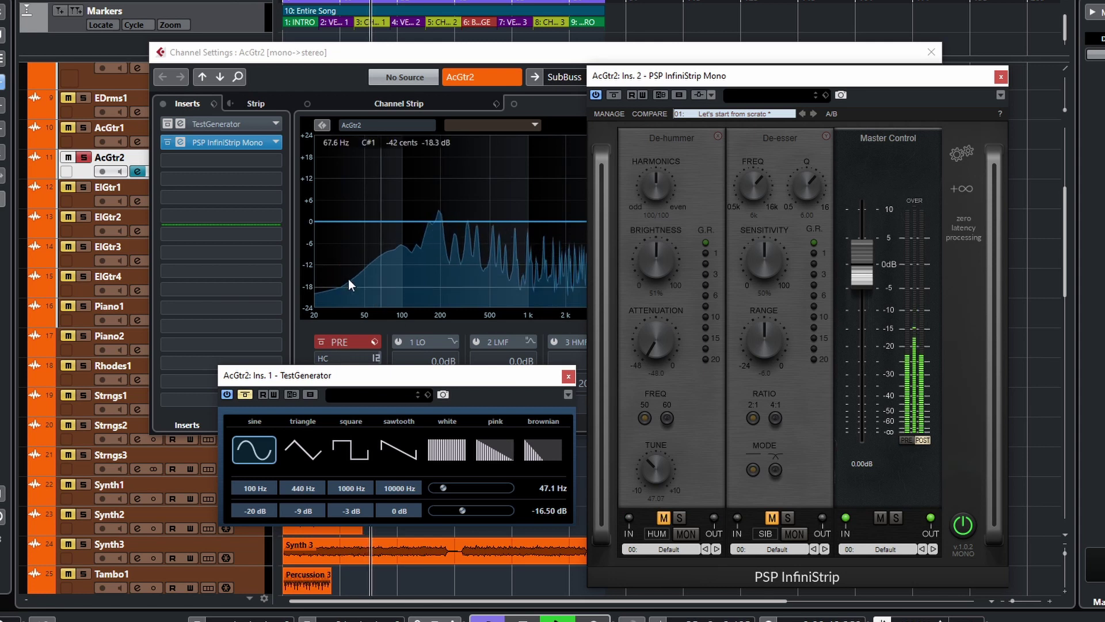
Reactivate the De-hummer on AcGtr2, stop playback, and close the track's plug-in and channel settings windows
click(660, 516)
key(space)
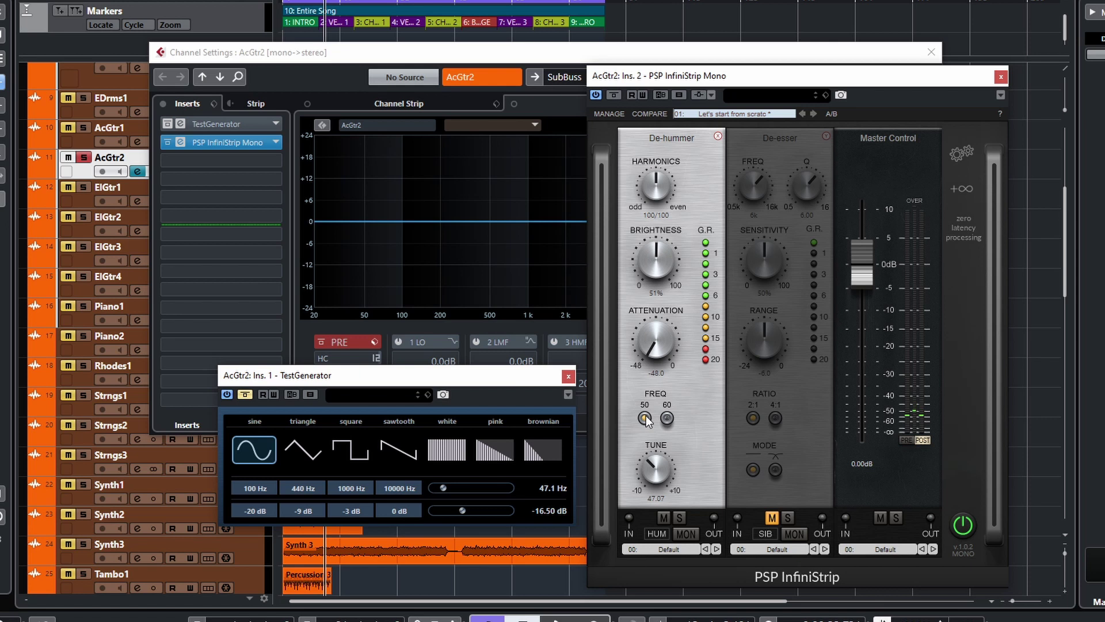
click(1001, 79)
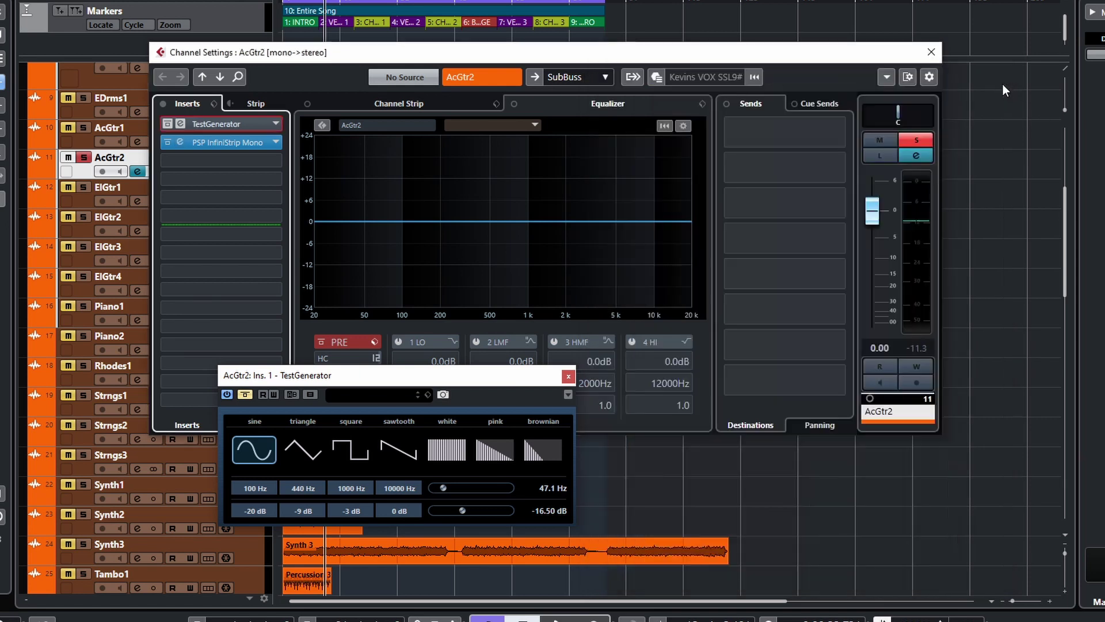
click(568, 377)
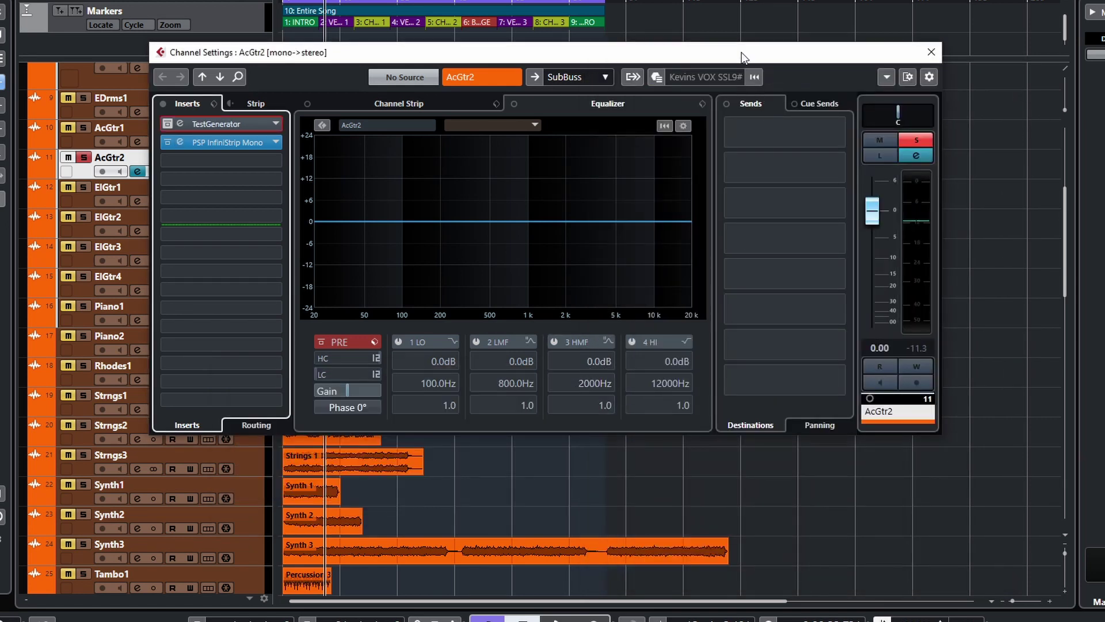
drag(741, 53, 832, 135)
click(1020, 136)
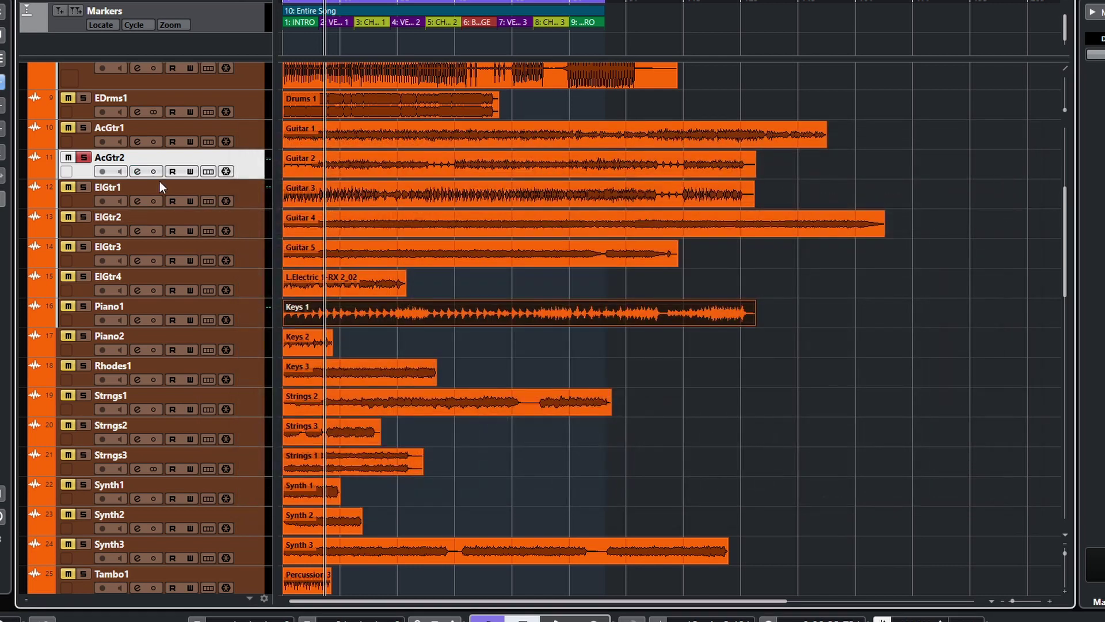
Solo the Bass3 track and open the PSP InfiniStrip insert from its channel settings
scroll(380, 348, up, 5)
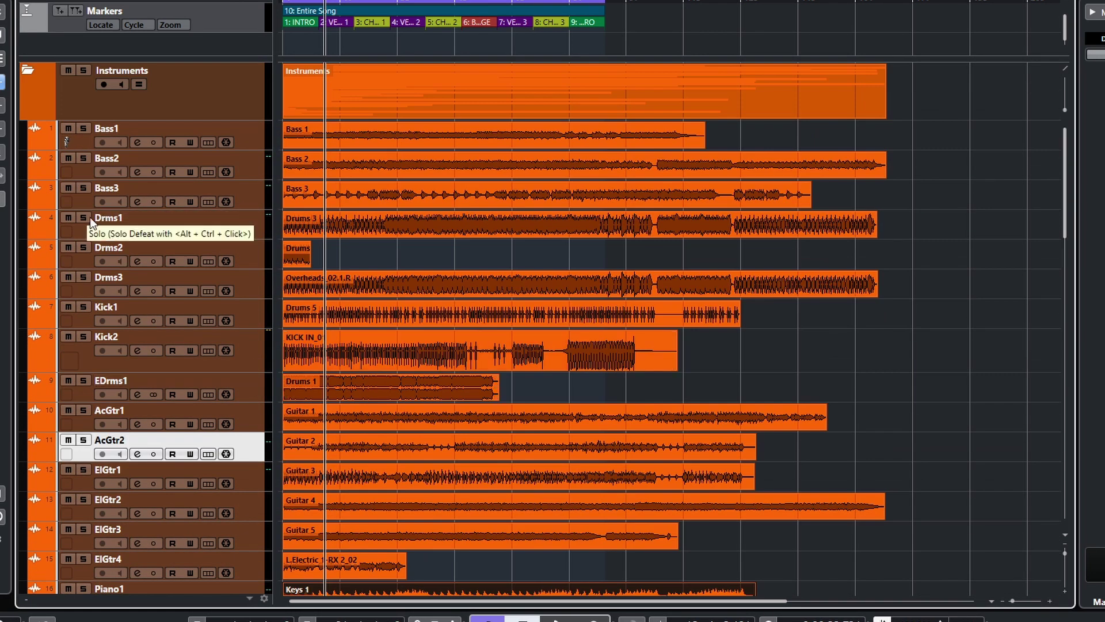
click(83, 188)
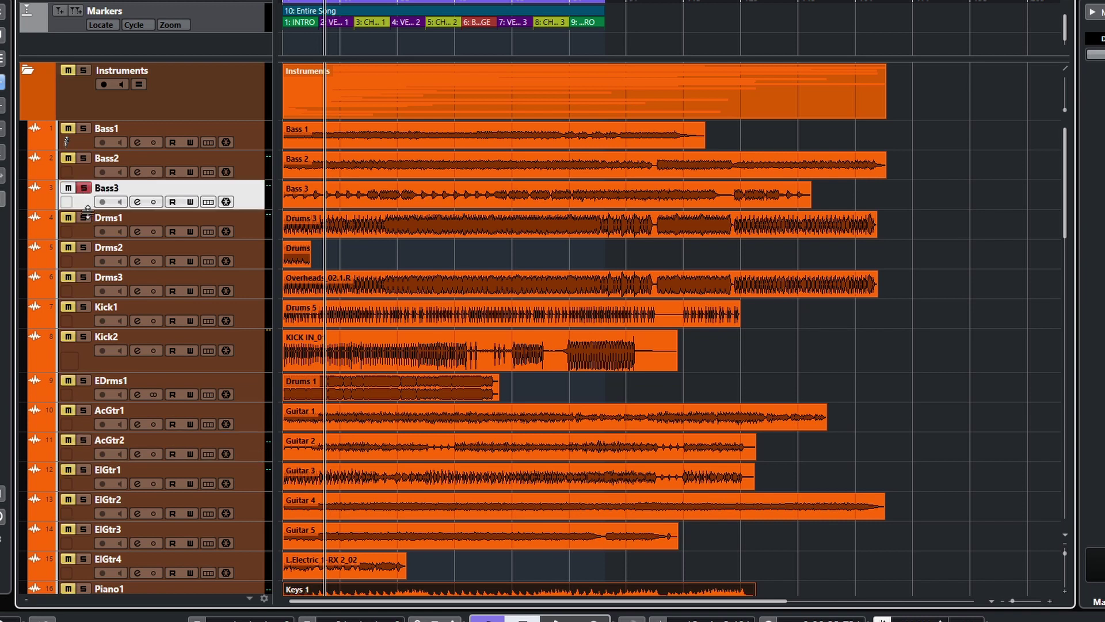
click(137, 201)
click(339, 206)
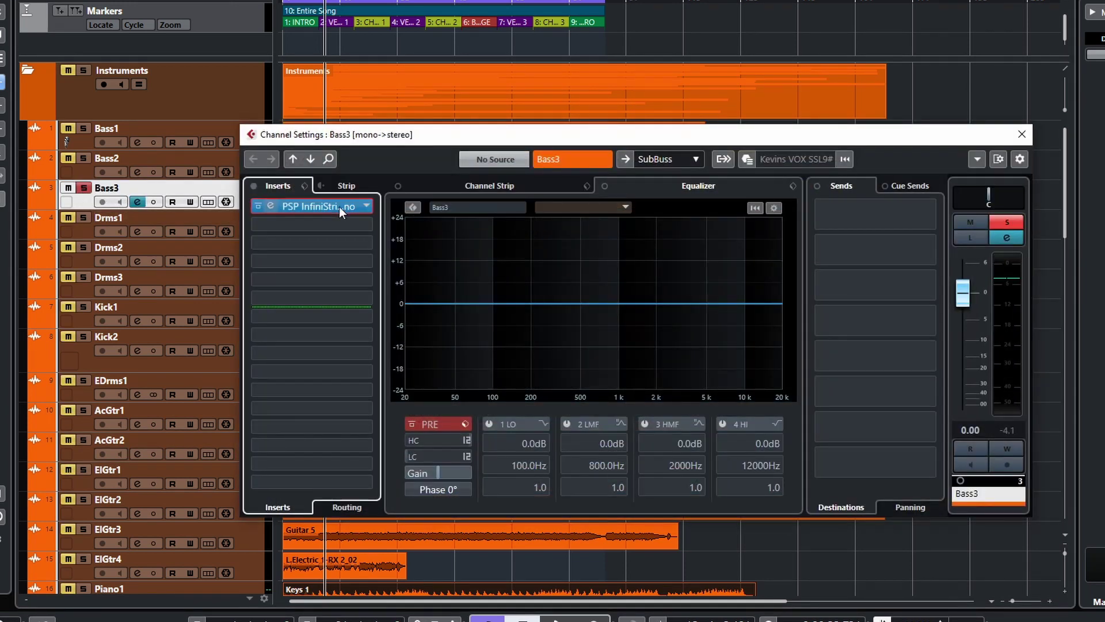
Replace the Compressor module in Bass3's InfiniStrip with a De-hummer
click(520, 105)
click(517, 104)
drag(516, 104, 683, 178)
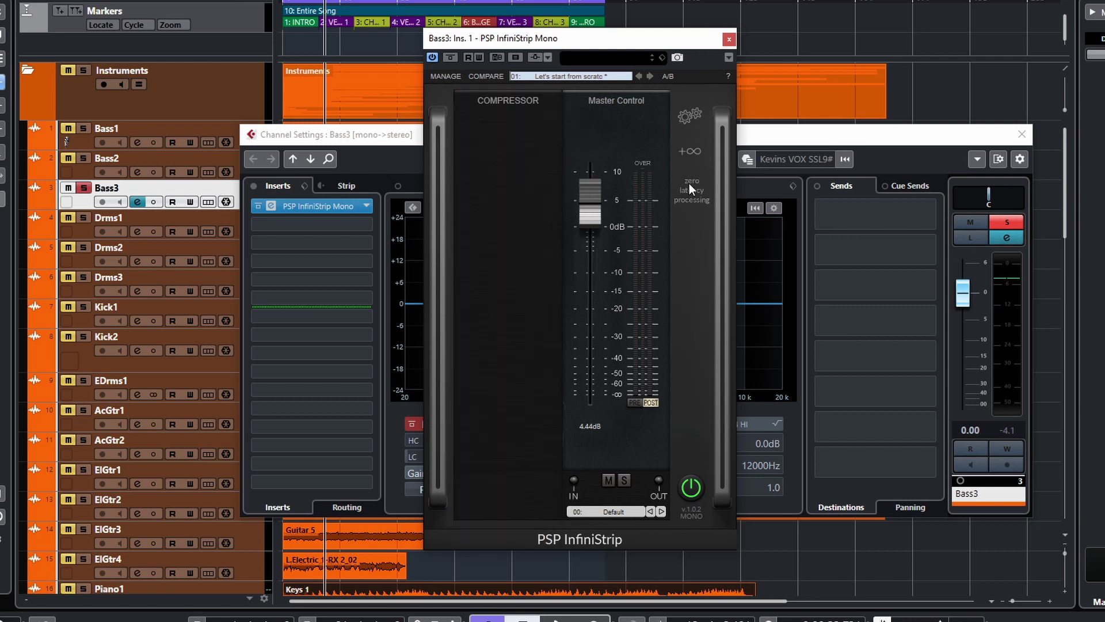
click(690, 152)
click(741, 620)
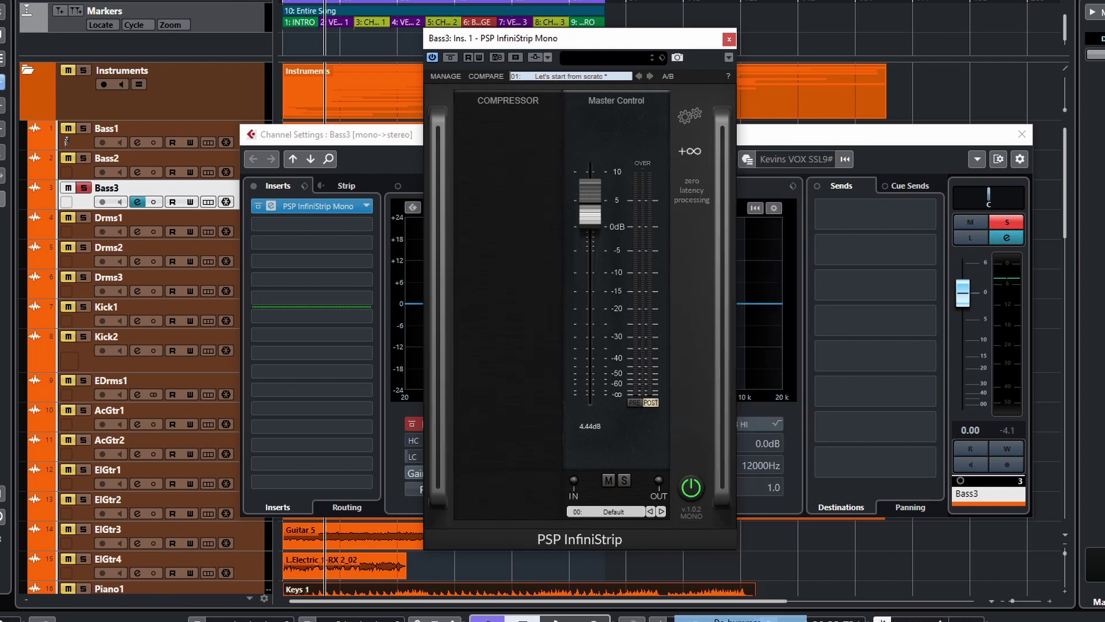
drag(642, 133, 514, 112)
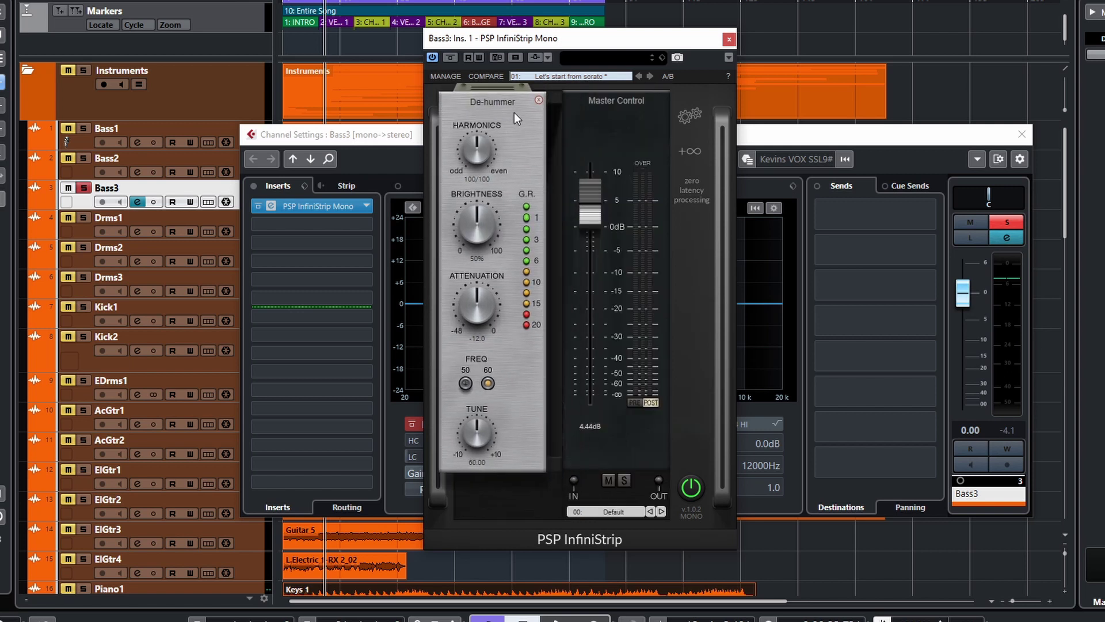
Play Bass3 with the De-hummer's Freq at 50, and lower its Attenuation to -48.0 while listening in monitoring mode
key(space)
click(481, 380)
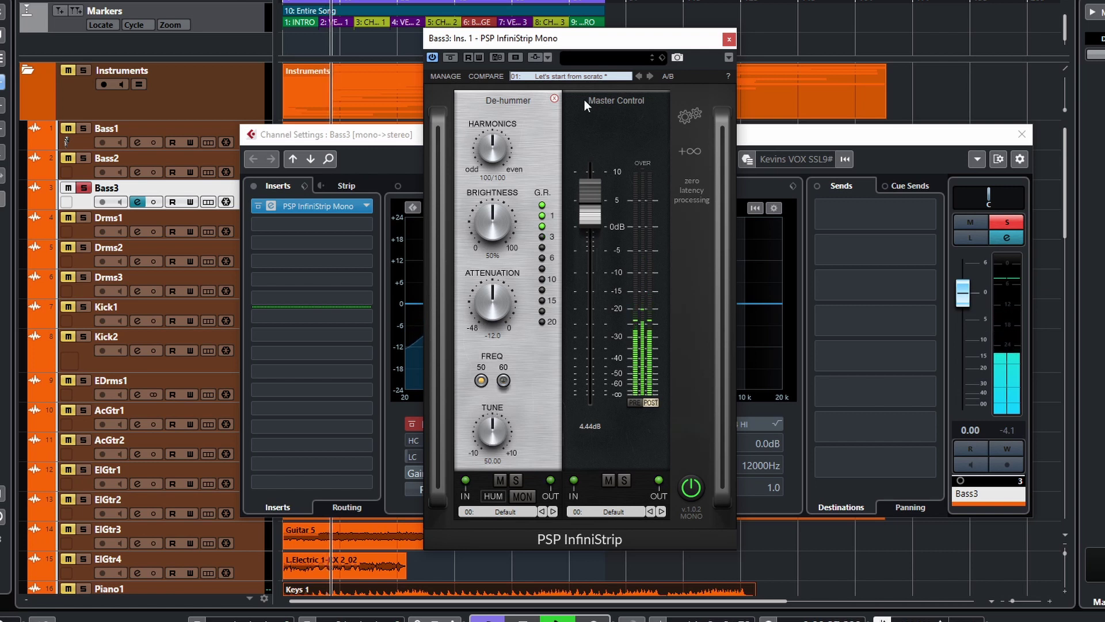
drag(564, 43, 666, 61)
click(624, 513)
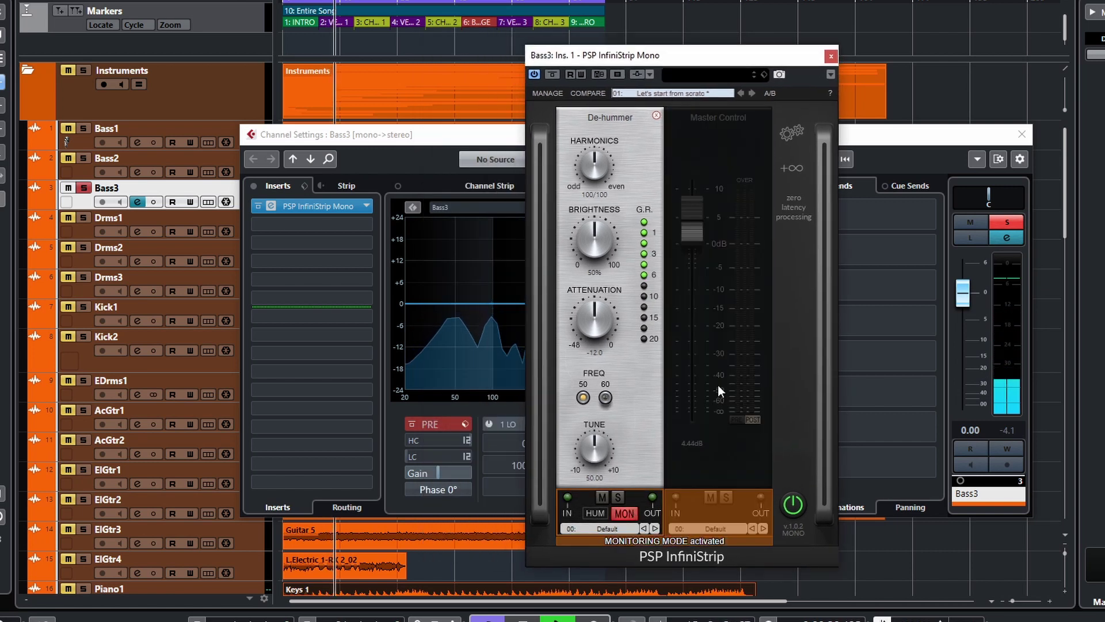
drag(595, 313, 594, 379)
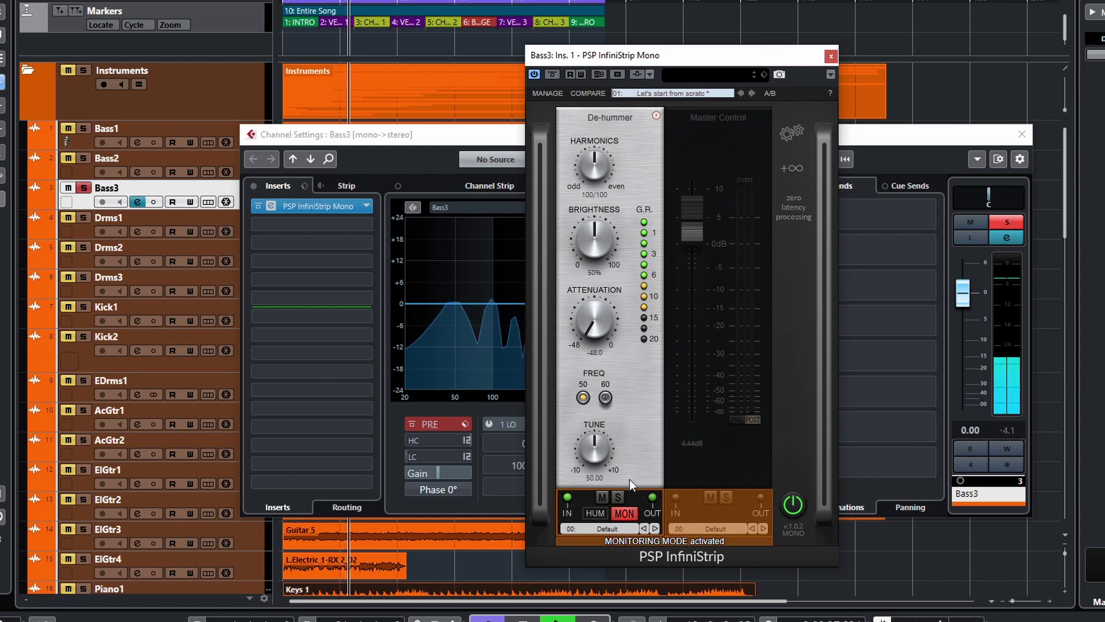
click(625, 514)
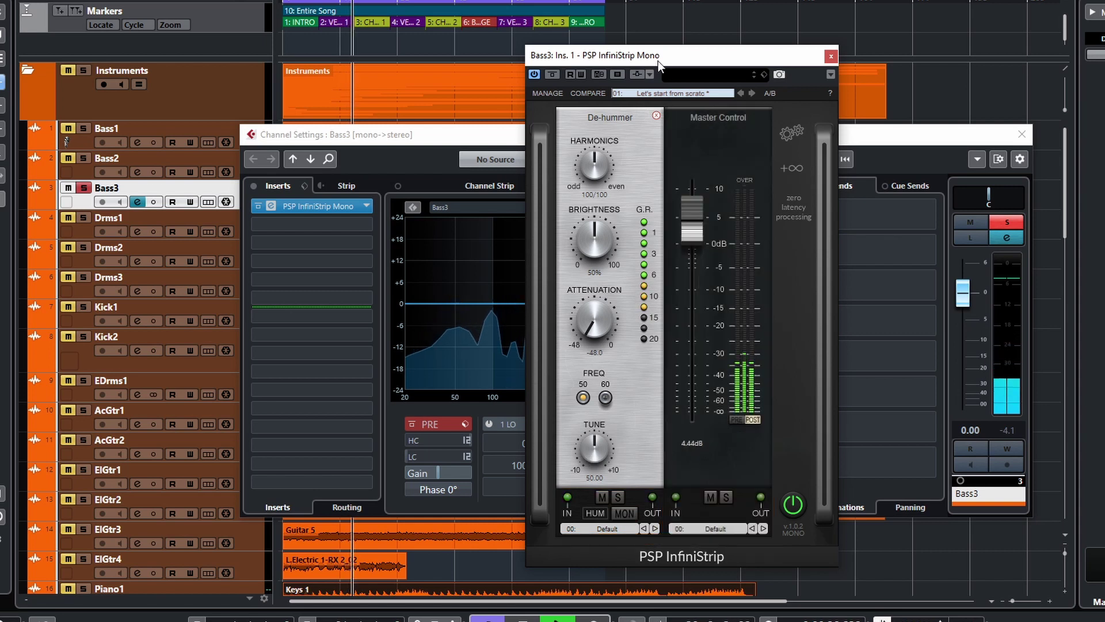
Raise the Master Control fader to 7.94 dB and compare the De-hummer muted and active on the bass
drag(658, 61, 750, 60)
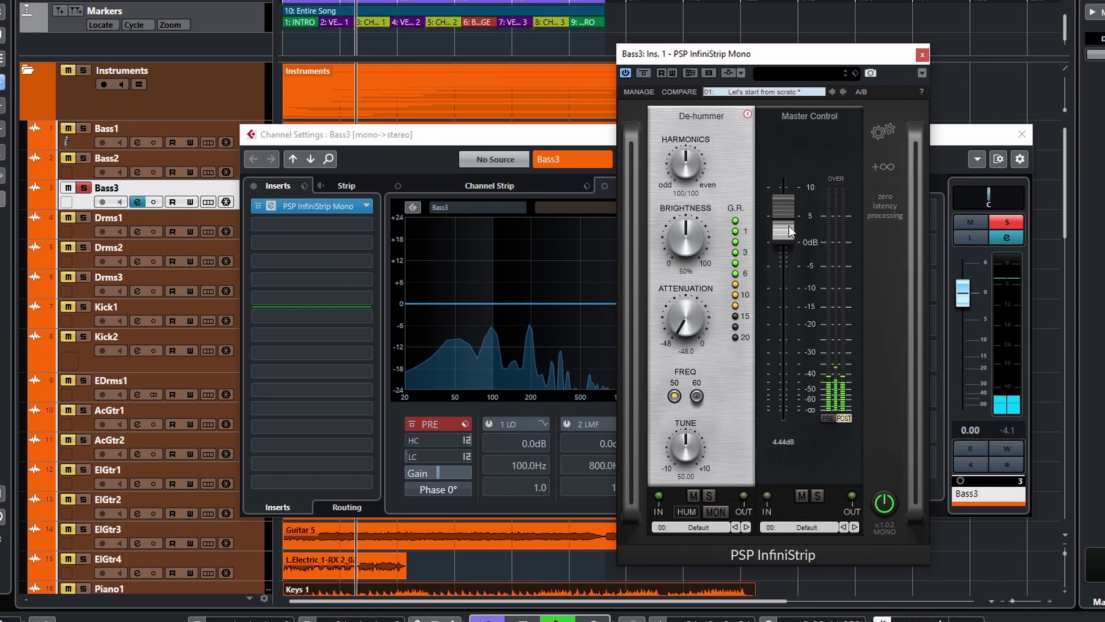
drag(790, 232, 796, 205)
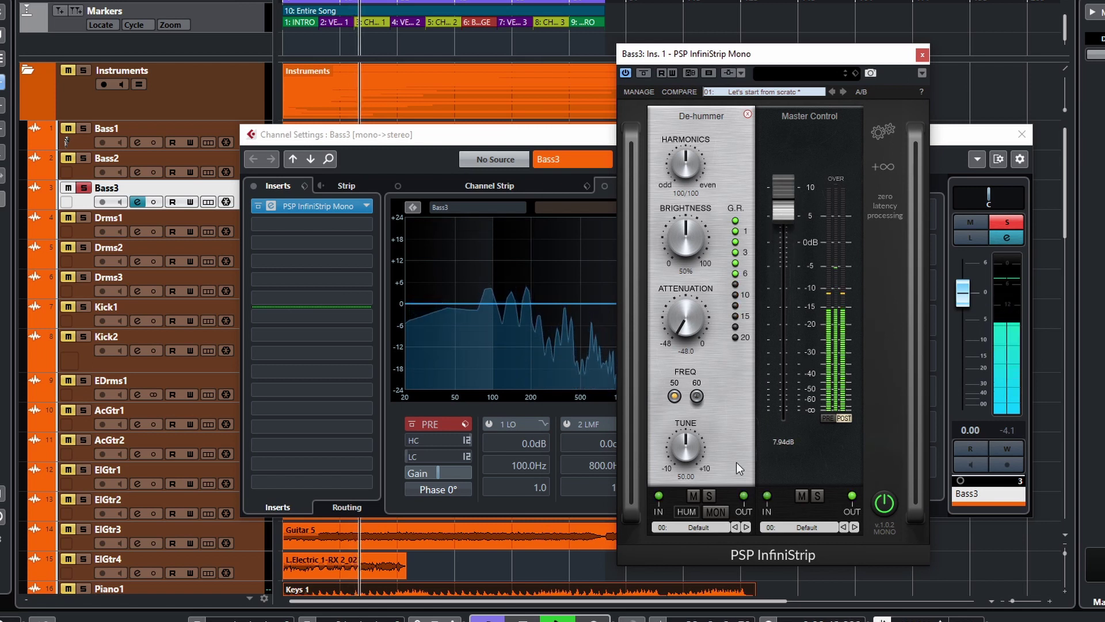
click(694, 496)
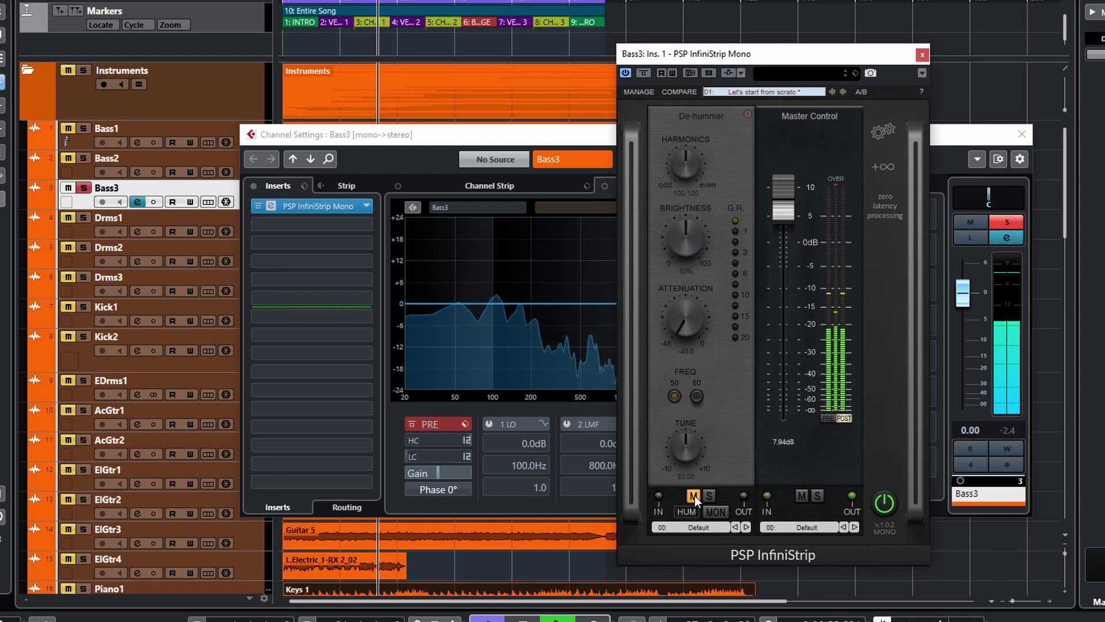
click(694, 496)
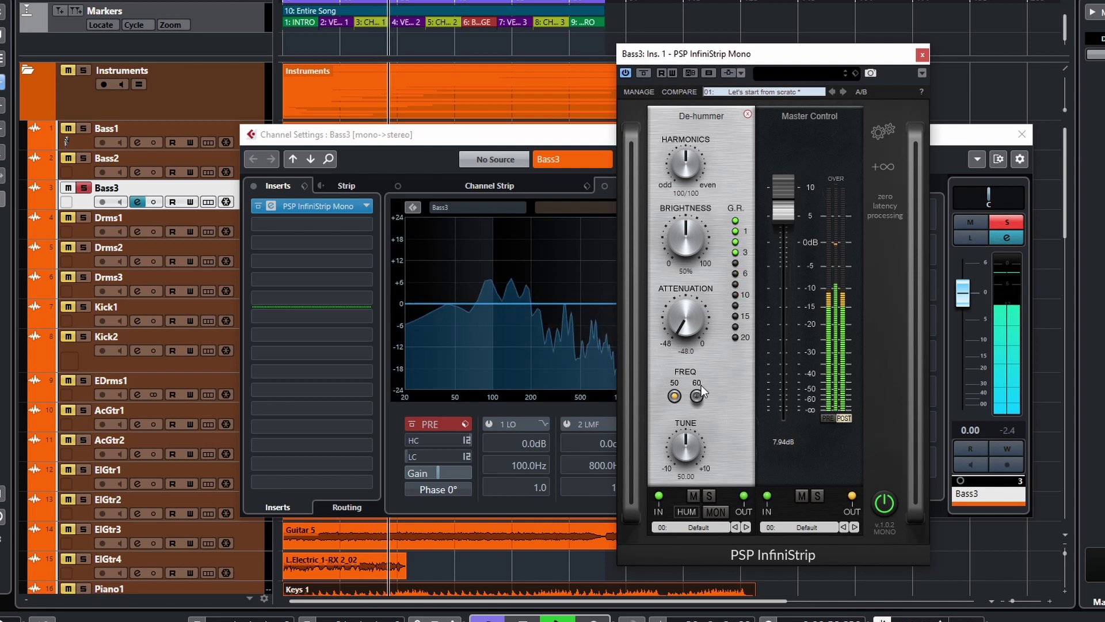
Set the De-hummer's Attenuation to -11.3 and compare the module muted and active on the bass
drag(699, 329, 689, 240)
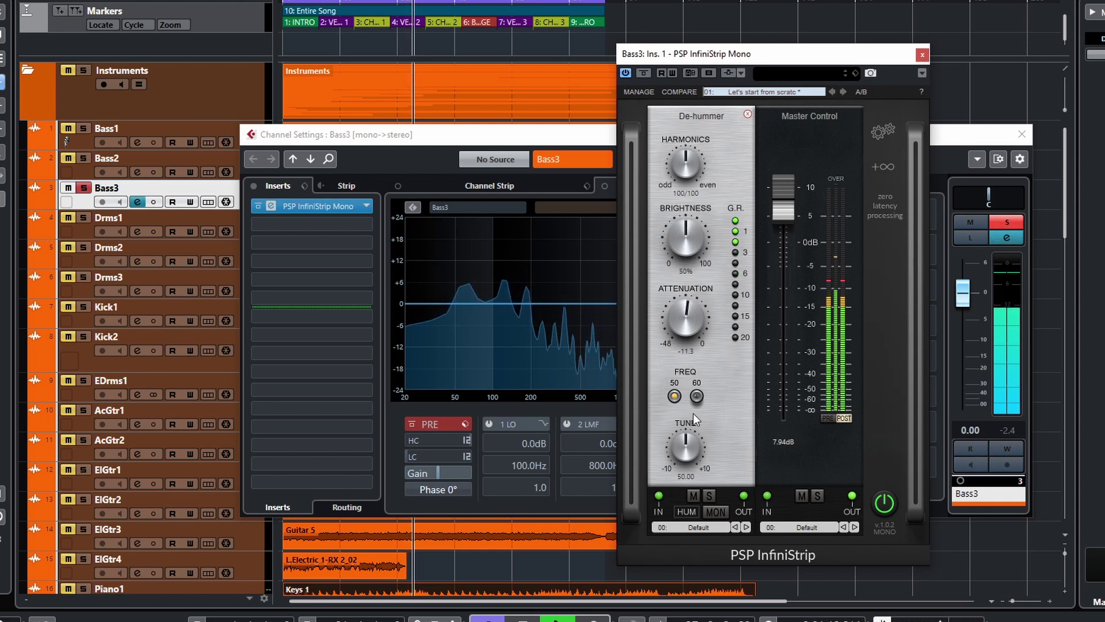
click(693, 496)
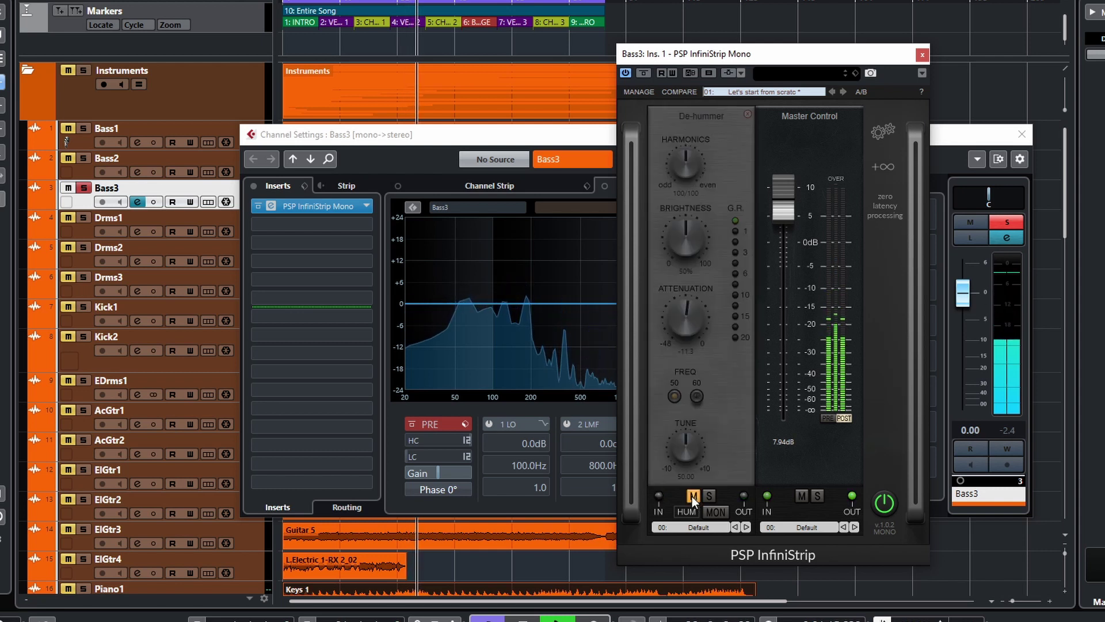
click(693, 496)
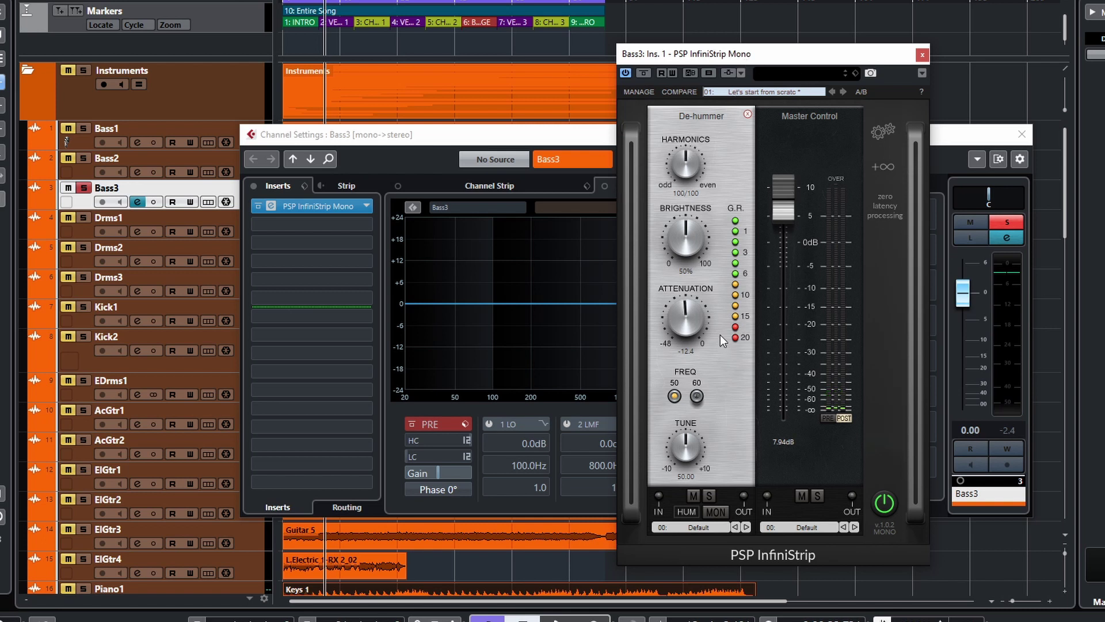
Remove the De-hummer module from Bass3's InfiniStrip and close the plug-in window
drag(852, 57, 729, 102)
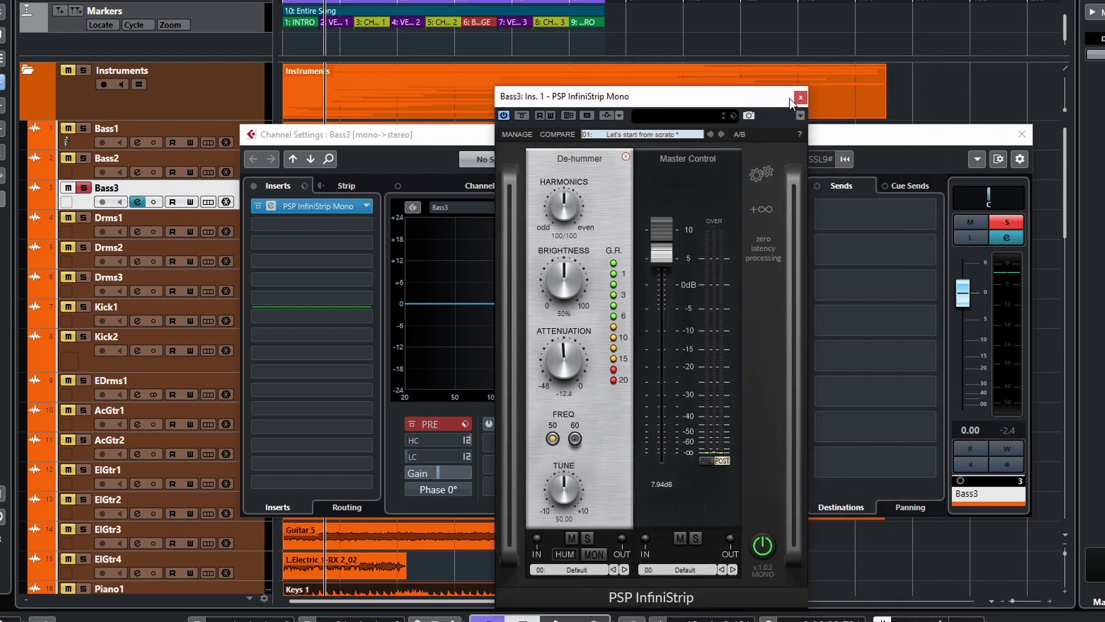
drag(592, 157, 659, 407)
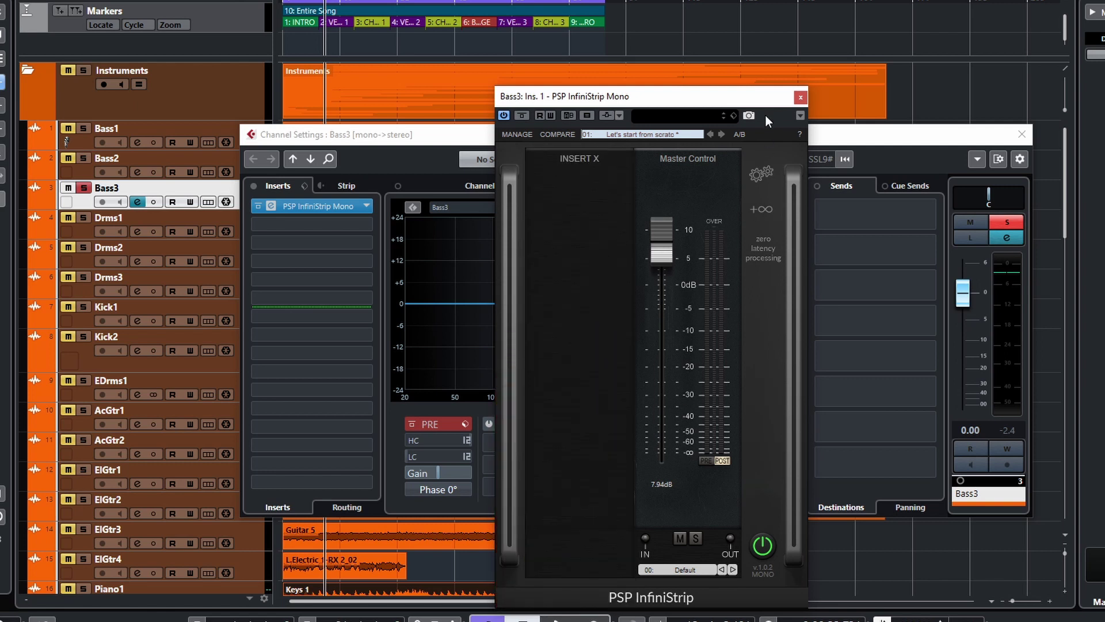
click(800, 98)
Close Bass3's channel settings and take the track out of solo
drag(805, 143, 732, 139)
click(923, 213)
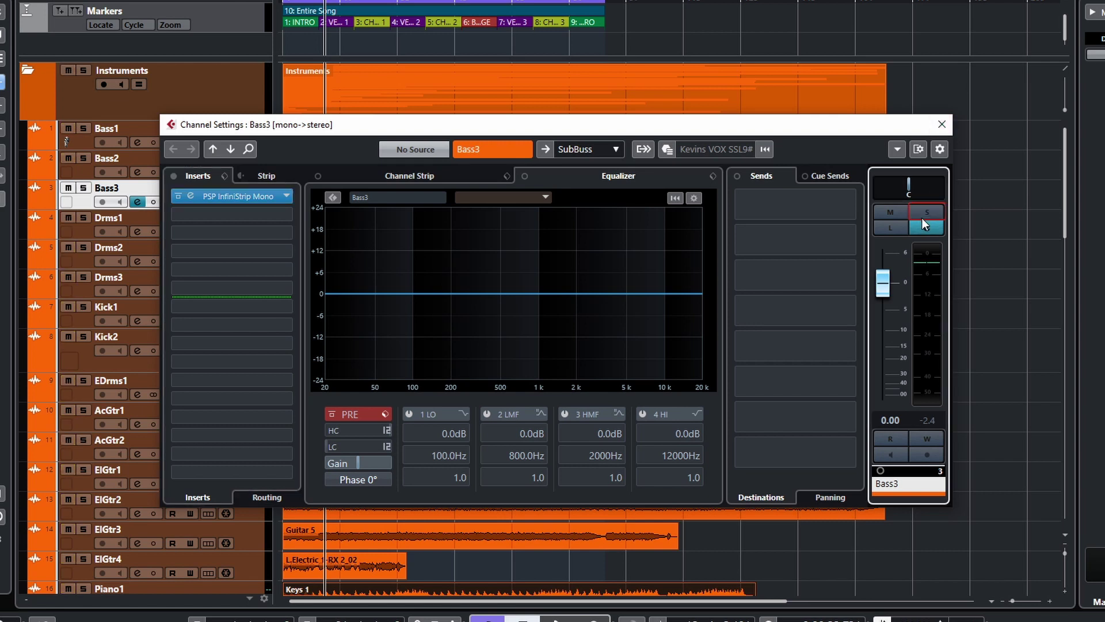
click(927, 212)
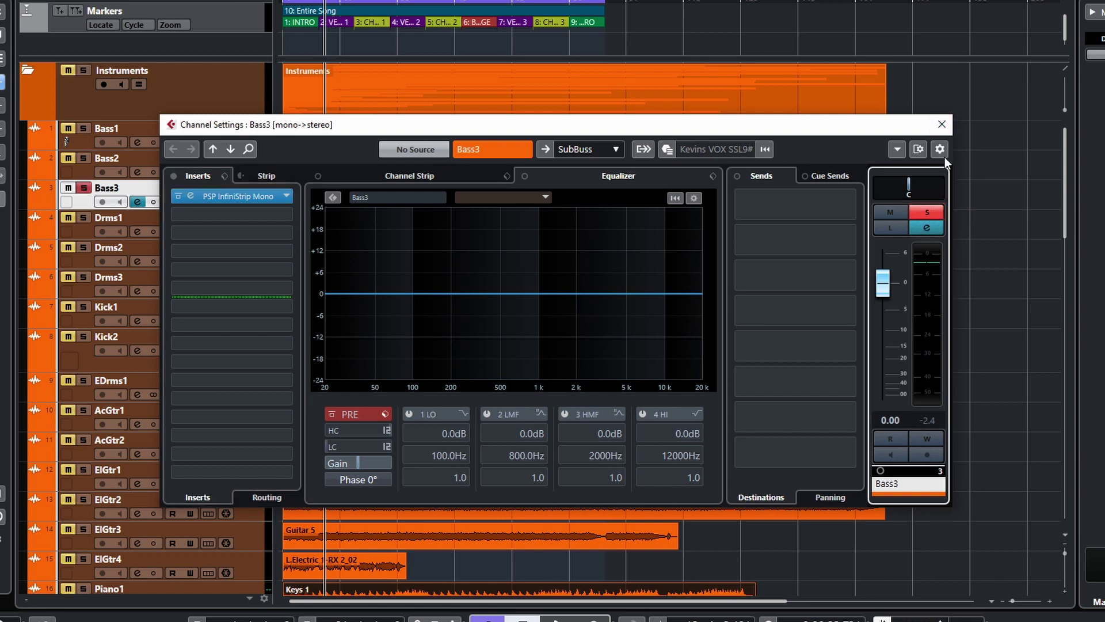
click(940, 124)
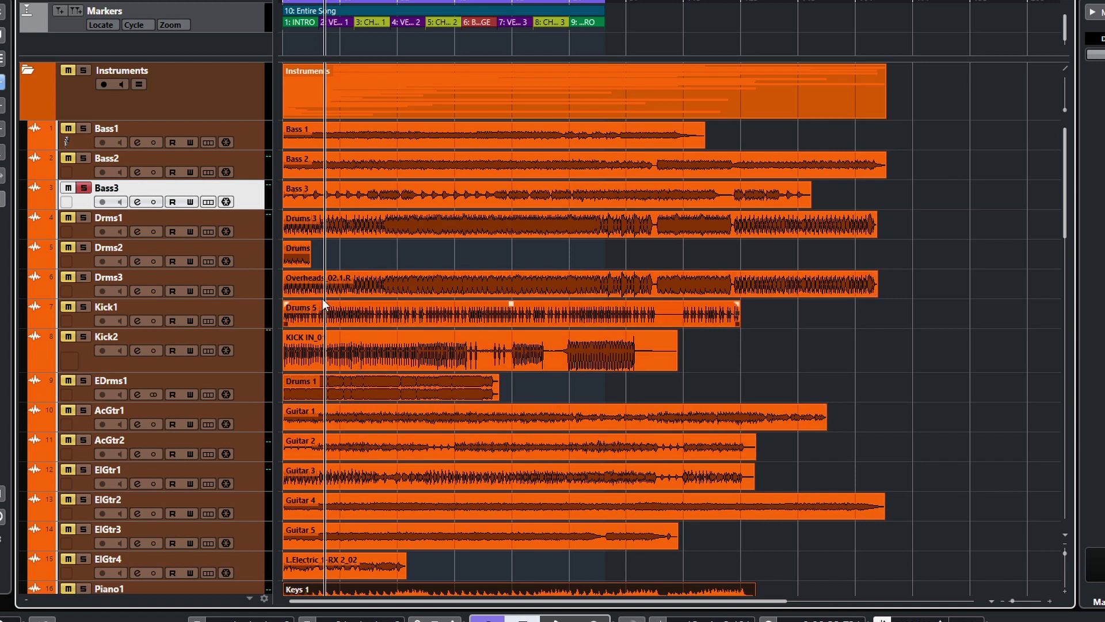
click(83, 188)
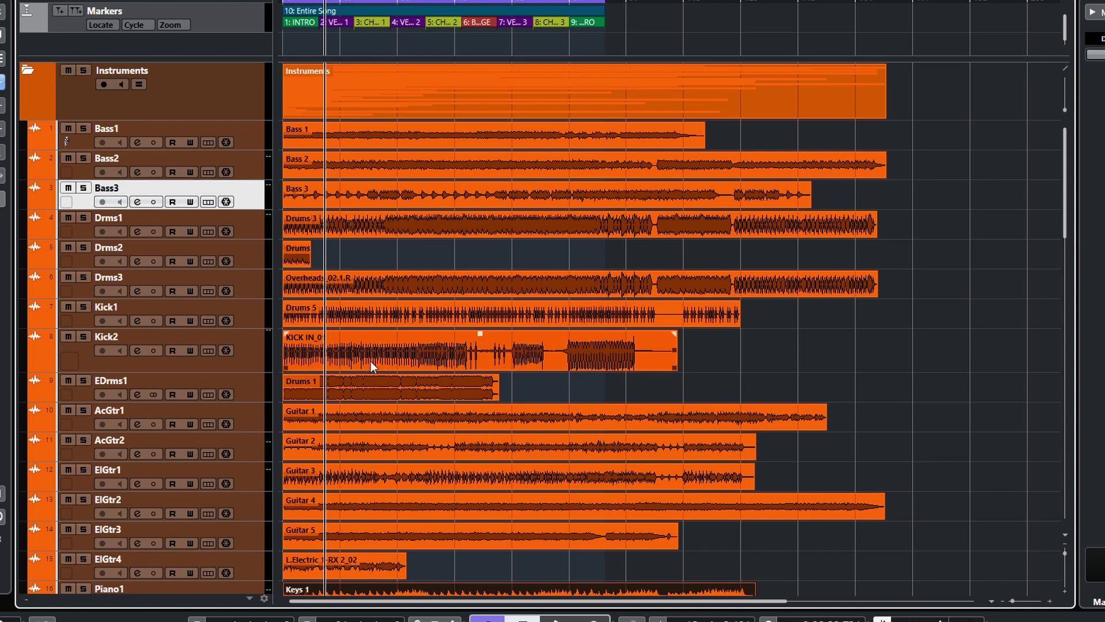
Solo the VOX4 track among the vocal tracks below the percussion
scroll(403, 388, down, 3)
scroll(402, 392, up, 3)
scroll(402, 397, down, 12)
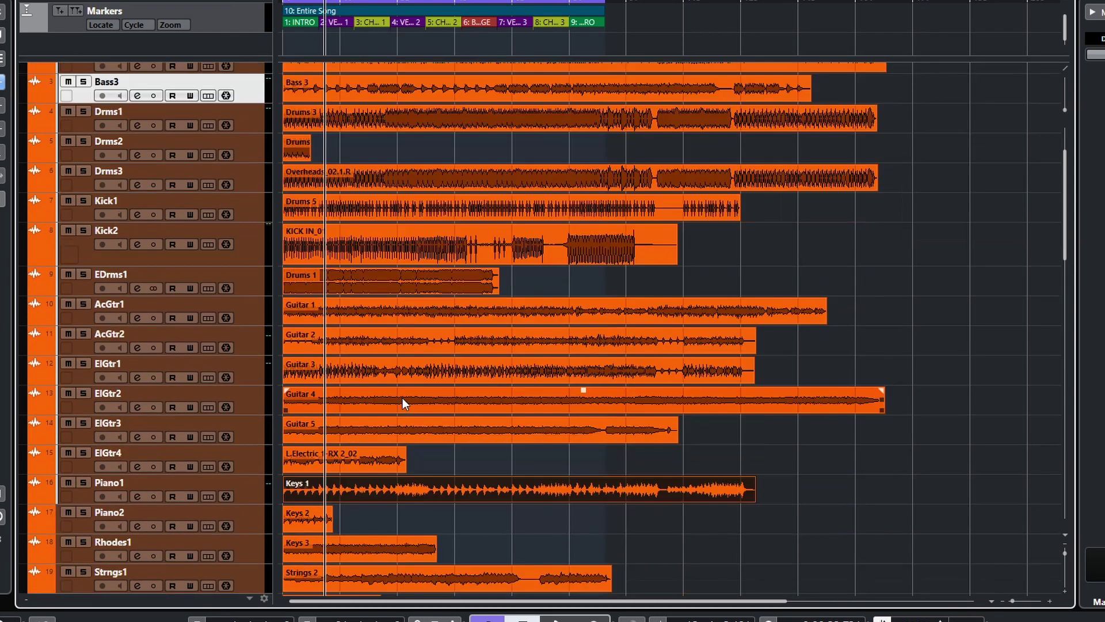
scroll(412, 407, down, 10)
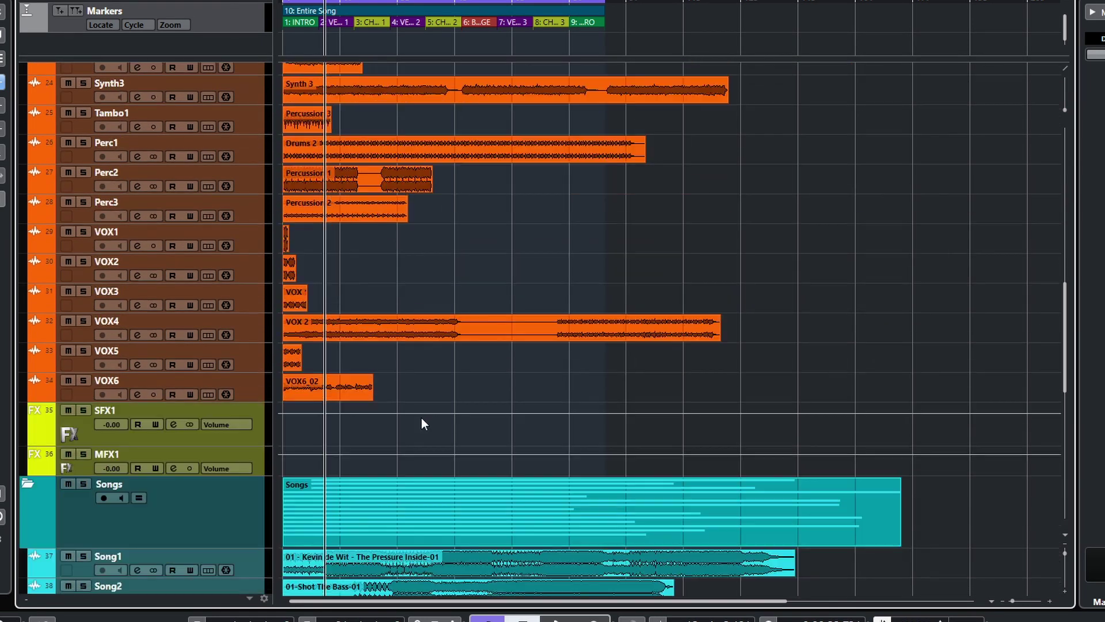
click(85, 321)
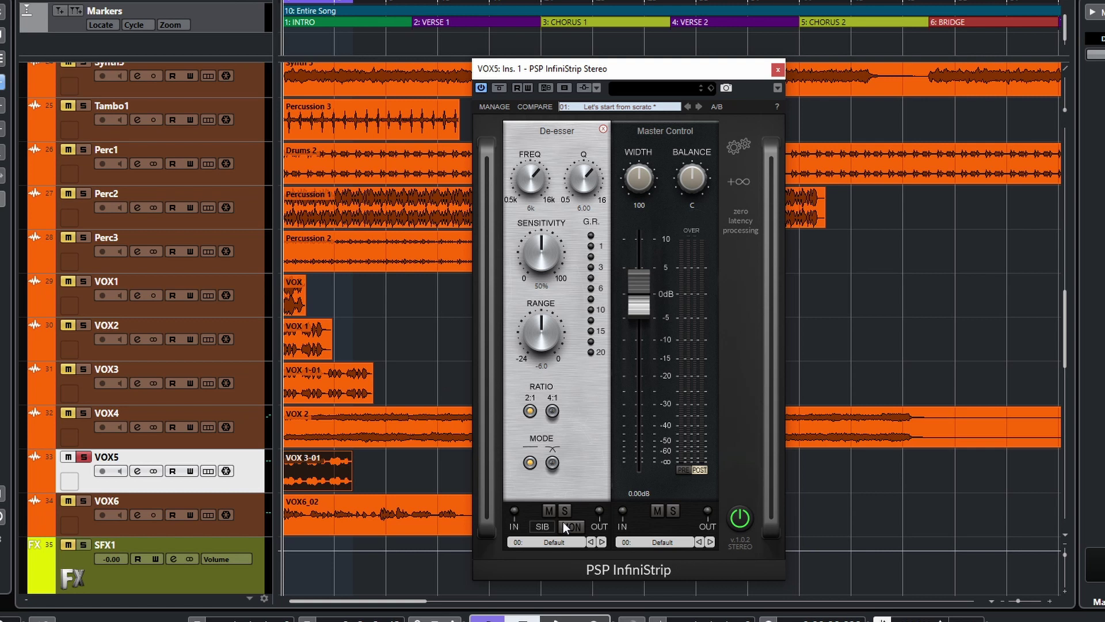
Play VOX5 with its De-esser muted, stop playback, and reactivate the De-esser
click(548, 511)
key(space)
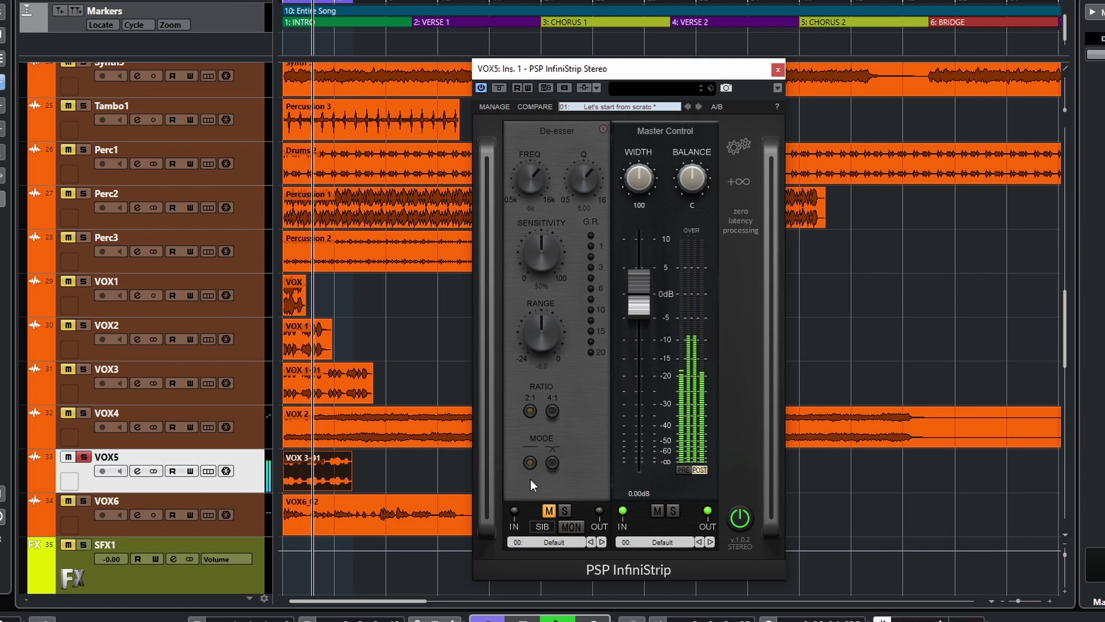
key(space)
click(548, 511)
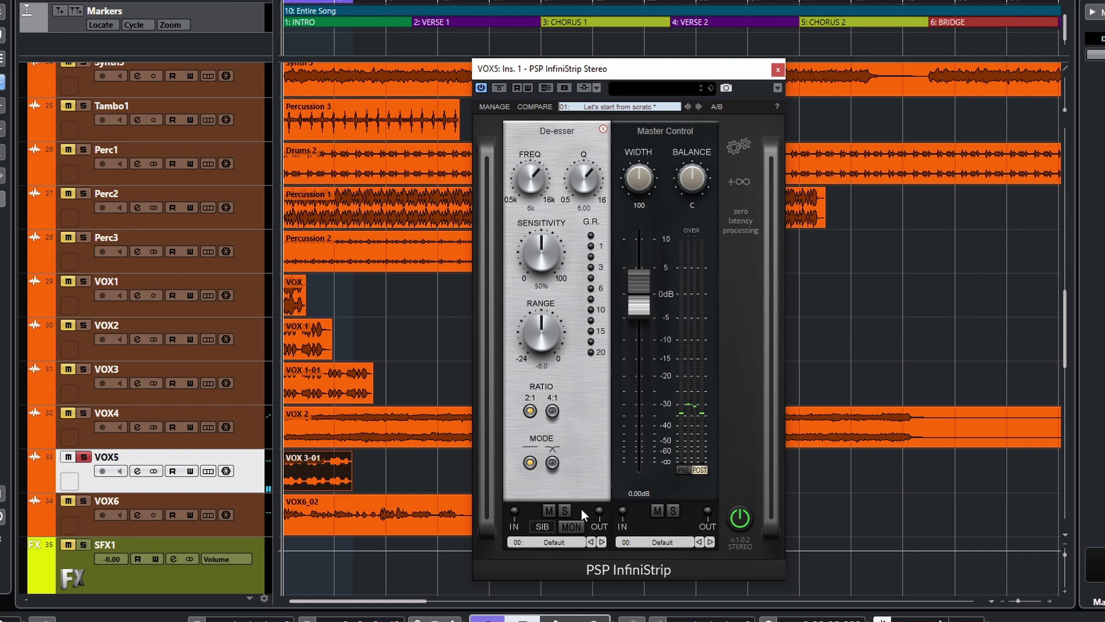
Turn on the De-esser's monitoring mode on VOX5, and set its Q to 0.50 and Freq to 5k6
click(577, 527)
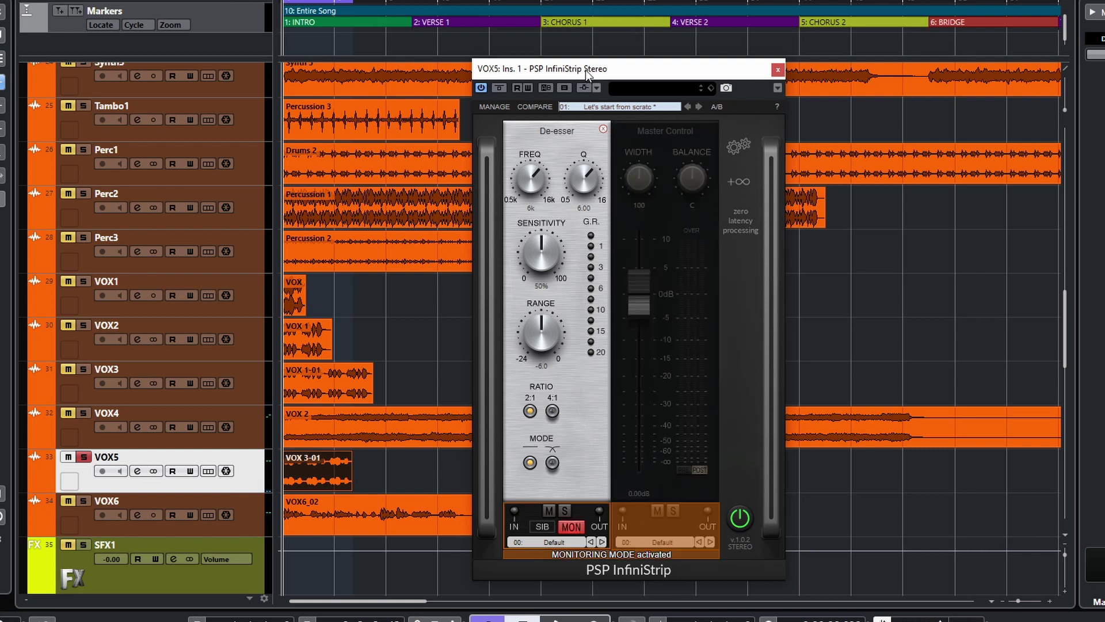
drag(586, 73, 578, 82)
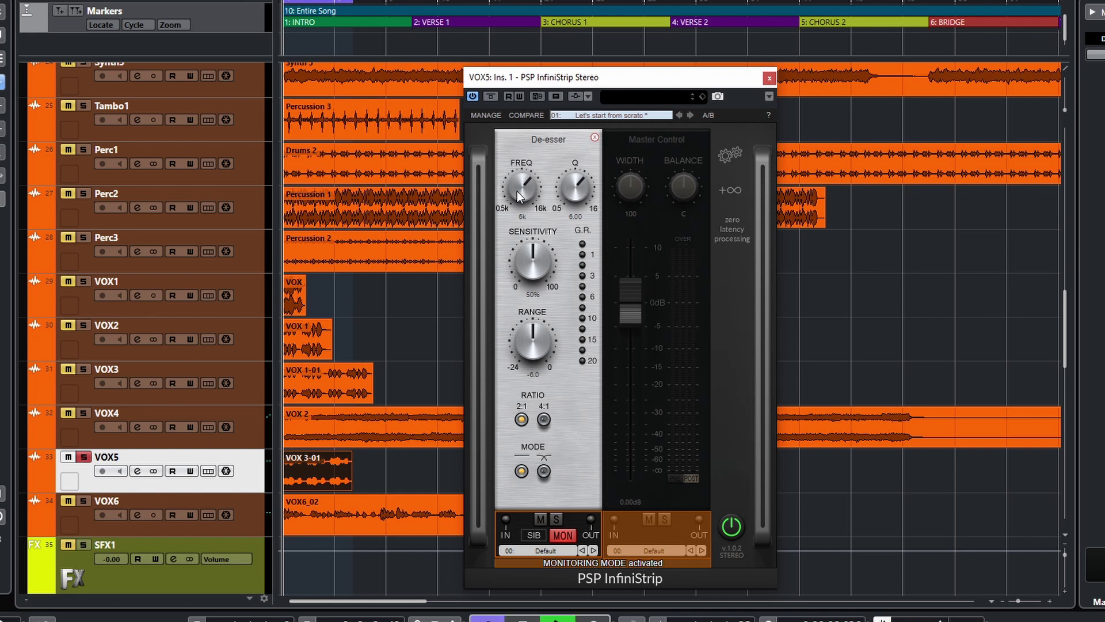
drag(517, 191, 542, 186)
drag(576, 189, 533, 332)
mouse_move(524, 183)
mouse_down()
mouse_move(534, 127)
mouse_move(510, 183)
mouse_move(513, 172)
mouse_up()
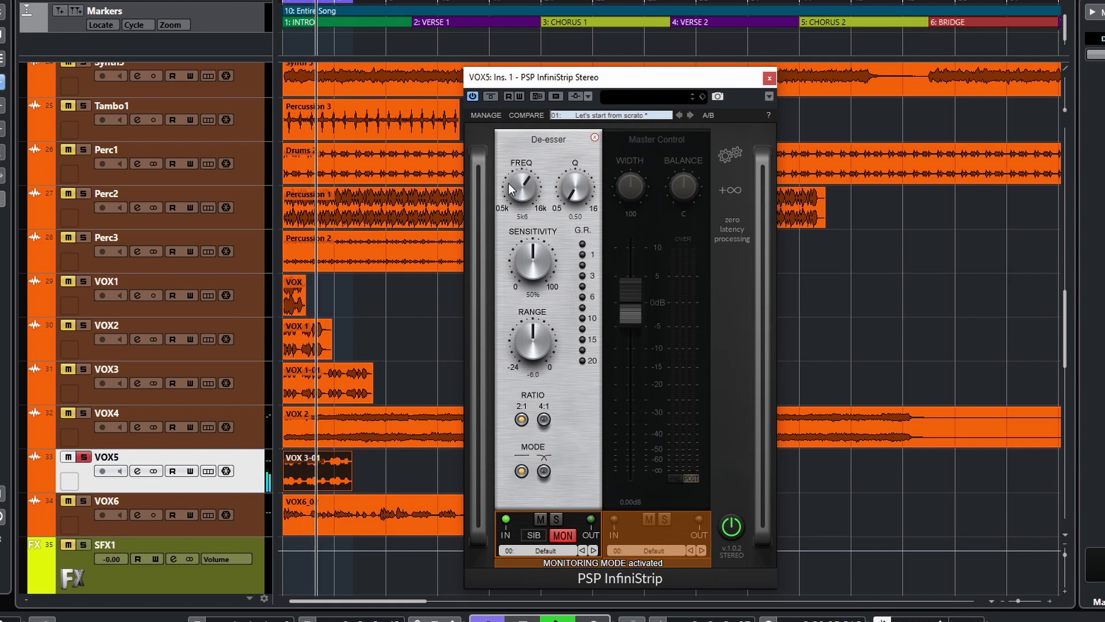
Narrow the De-esser's Q to 7.08, set its Freq to 6k69, and stop playback
drag(580, 191, 588, 72)
mouse_move(524, 192)
mouse_down()
mouse_move(520, 202)
mouse_move(539, 144)
mouse_move(520, 205)
mouse_move(523, 177)
mouse_move(518, 191)
mouse_up()
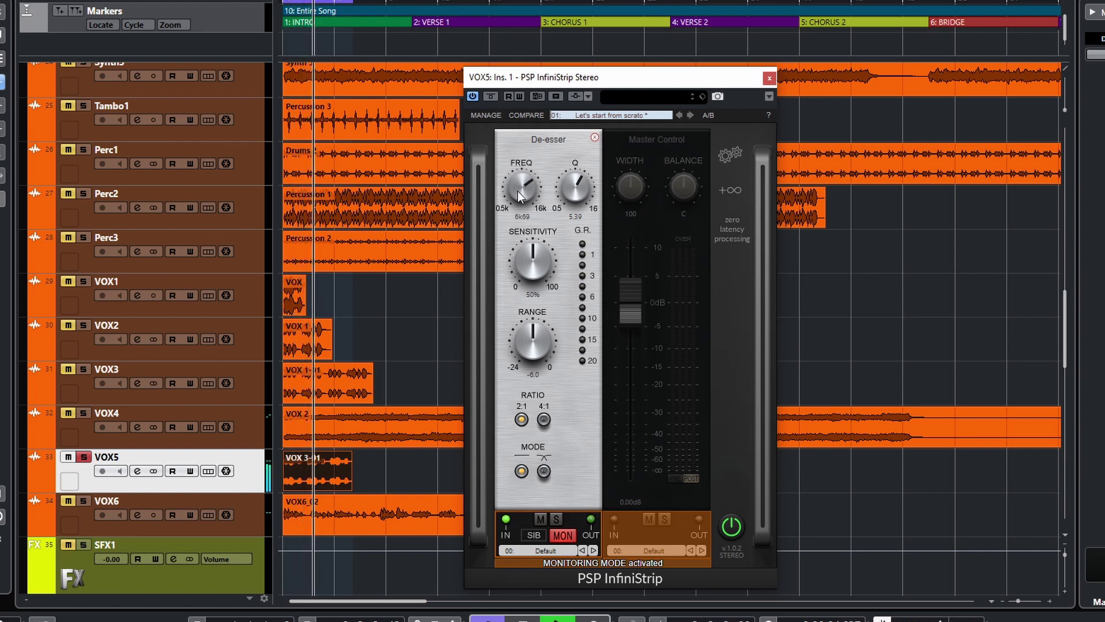
mouse_move(579, 193)
mouse_down()
mouse_move(585, 143)
mouse_move(574, 173)
mouse_up()
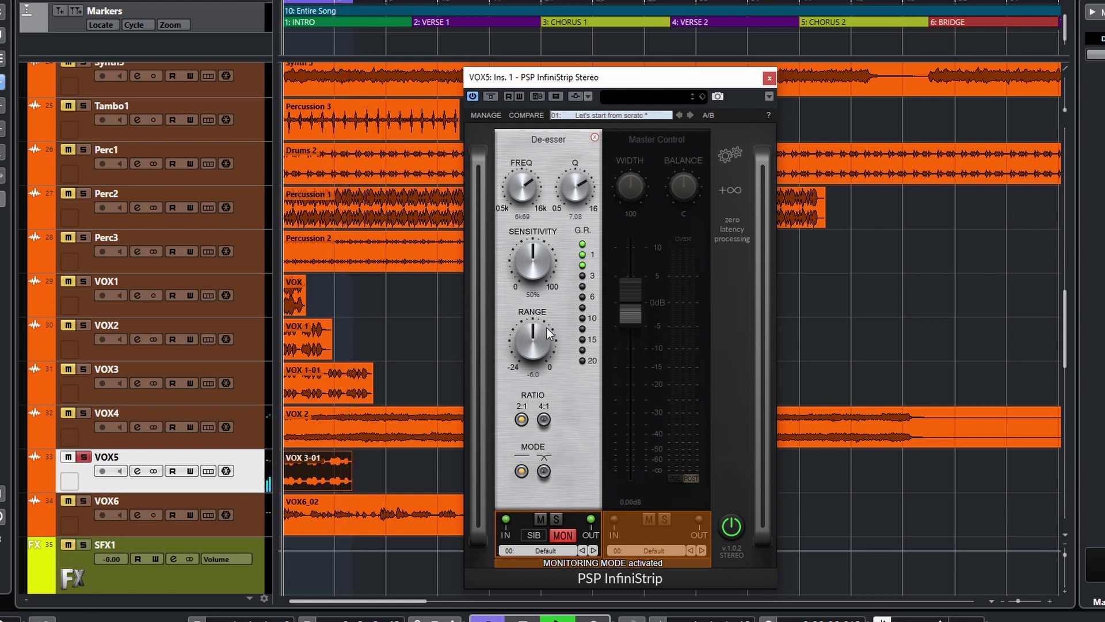
key(space)
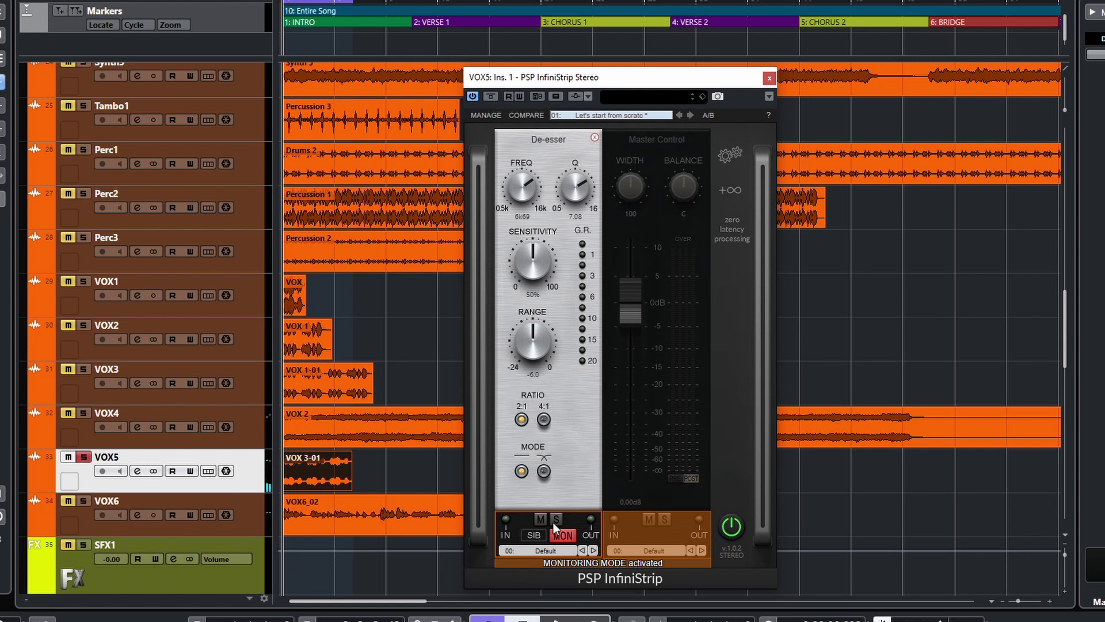
Audition the 4:1 ratio against 2:1 during playback, and turn off the De-esser's monitoring mode
key(space)
click(544, 419)
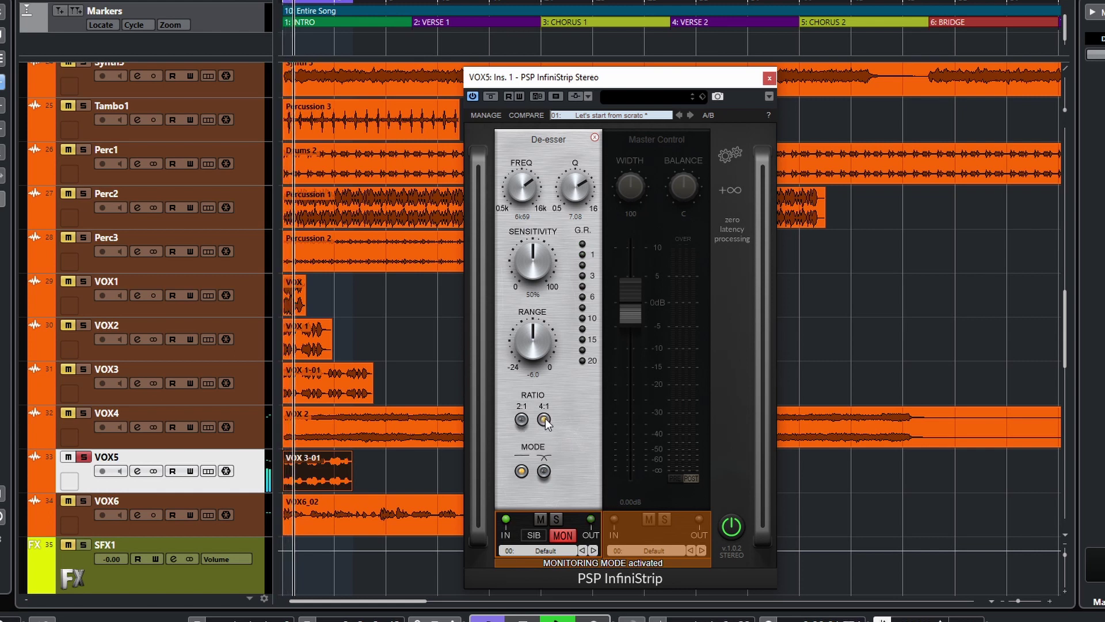
click(523, 419)
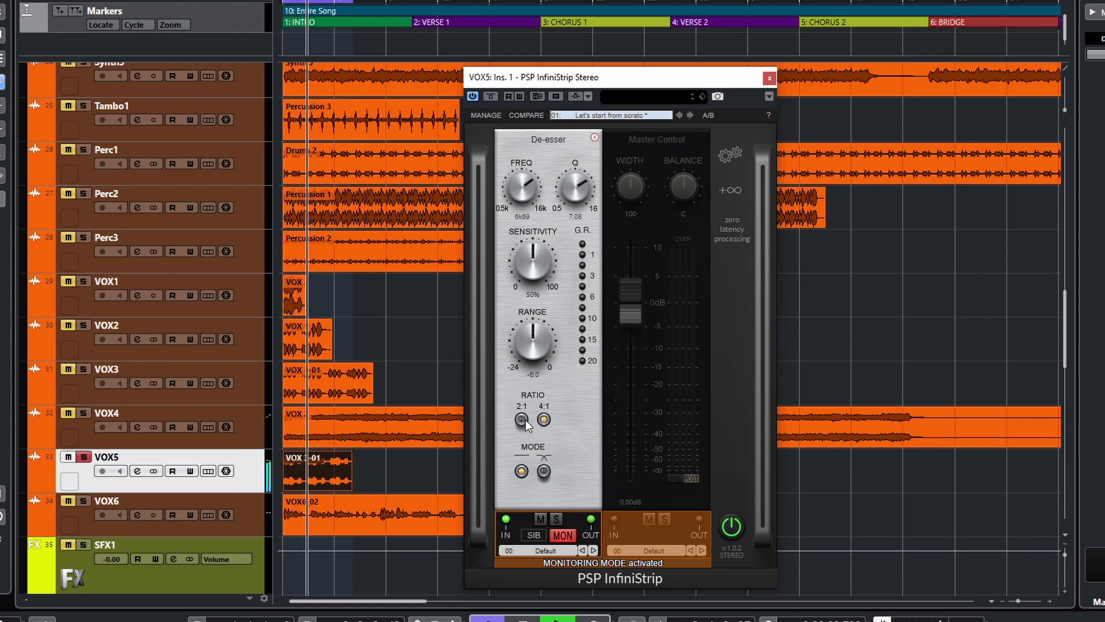
click(562, 535)
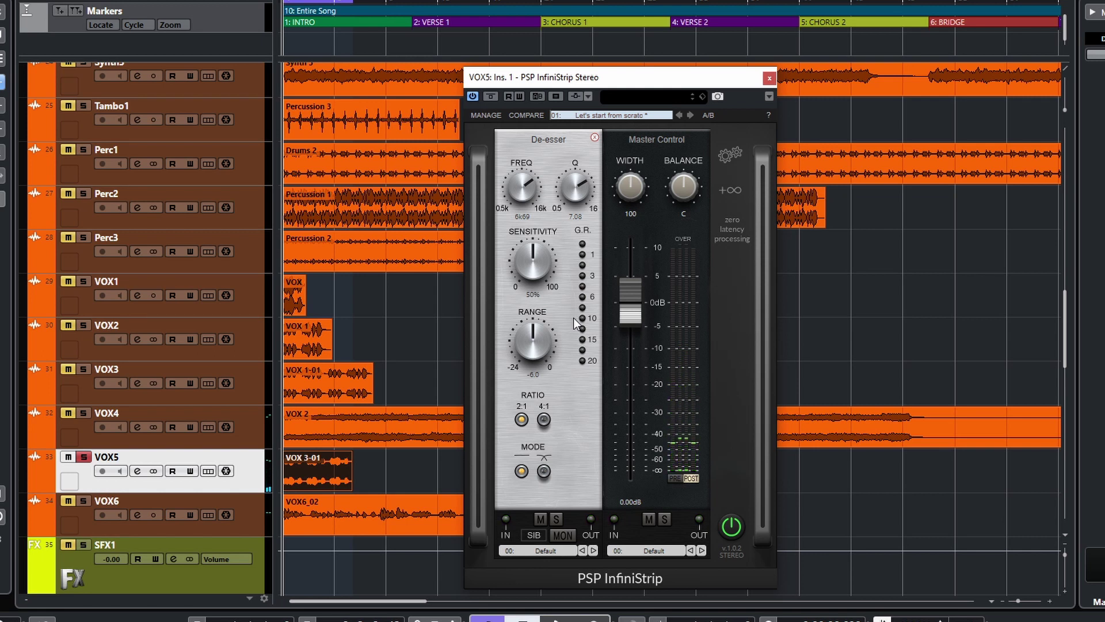
Play the VOX5 vocal repeatedly and check the De-esser's gain reduction meter
key(space)
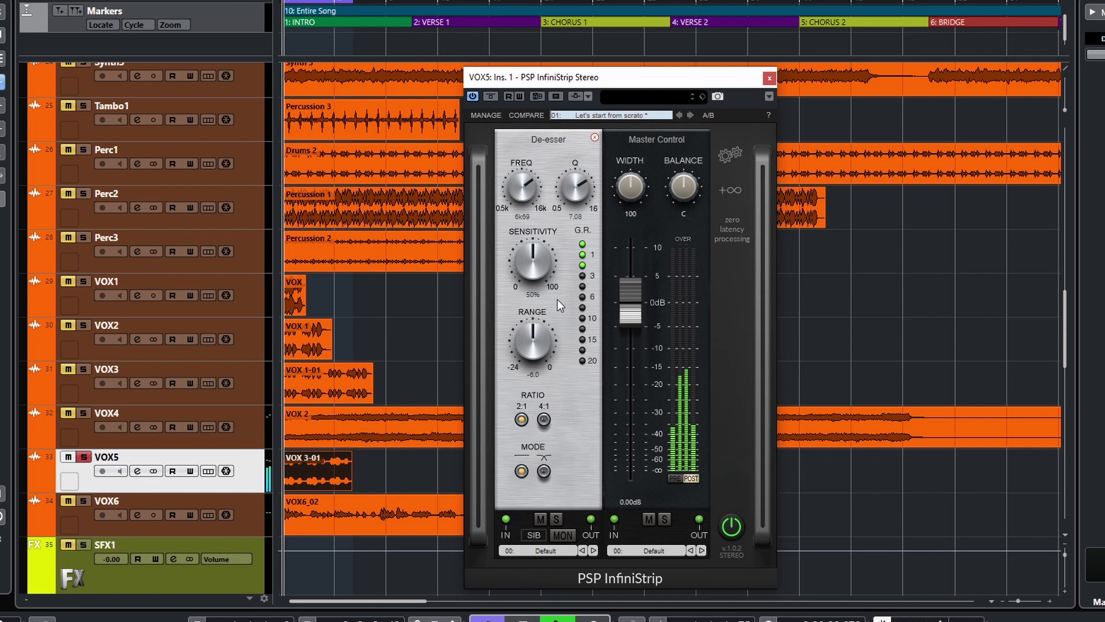
key(space)
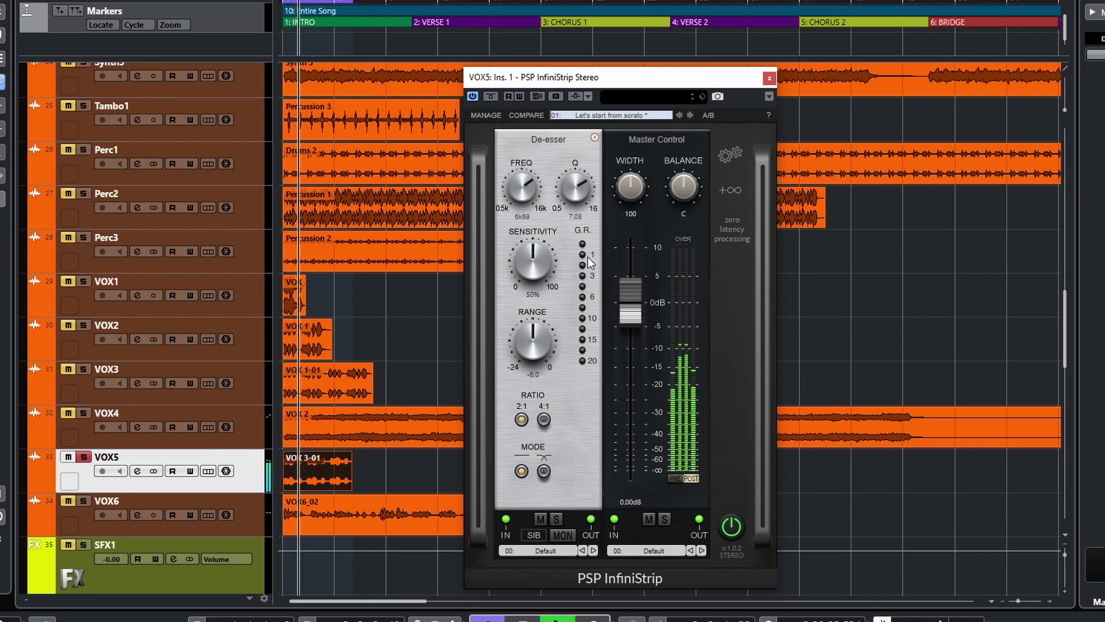
key(space)
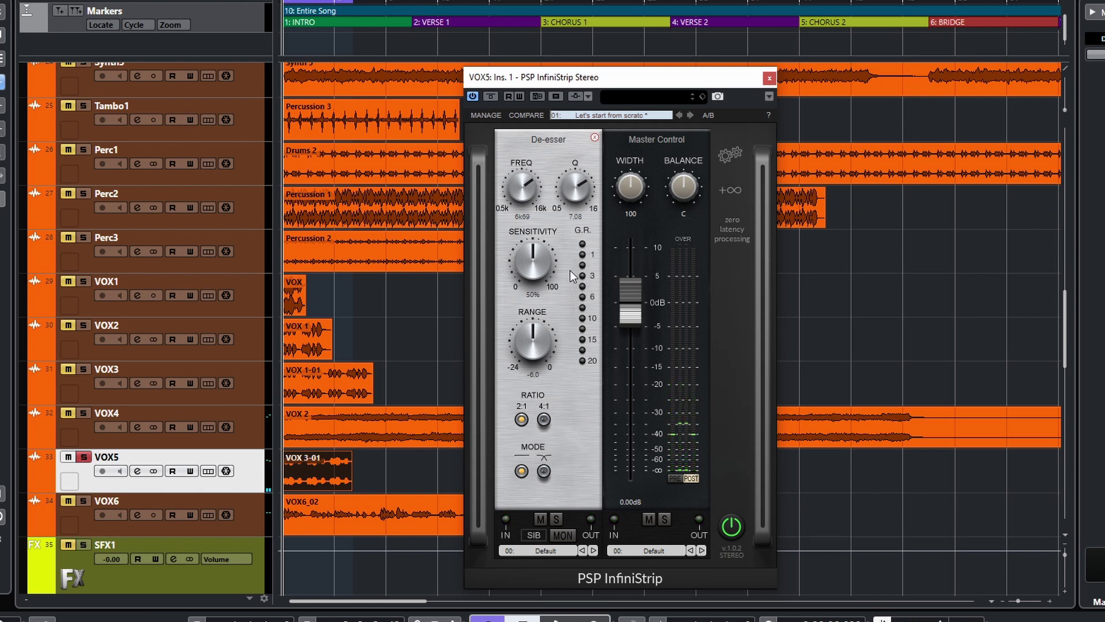
key(space)
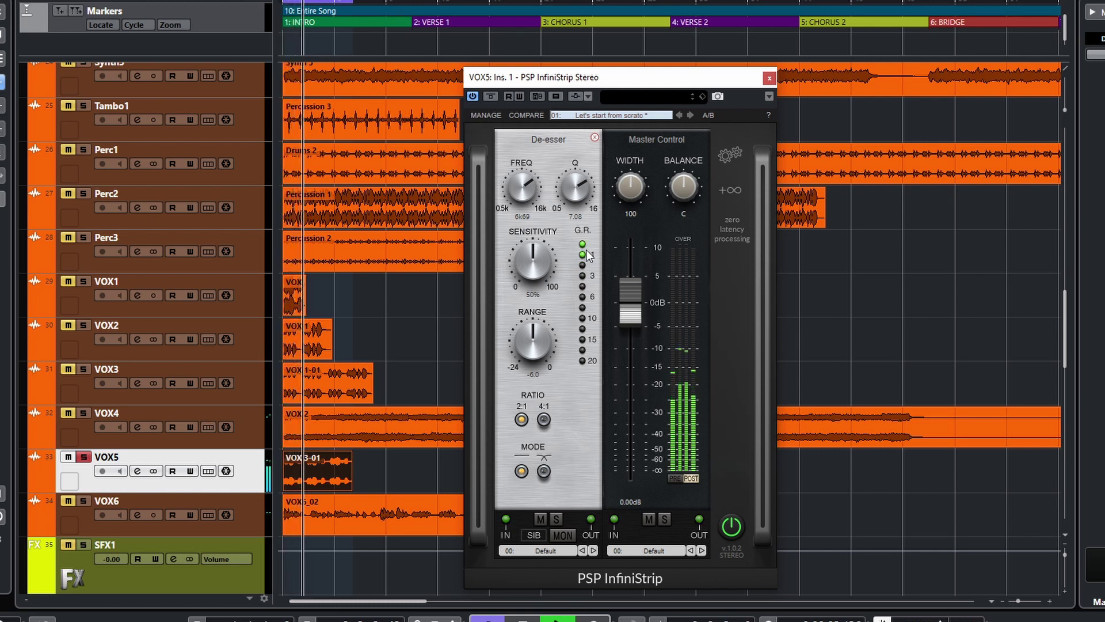
Set the De-esser's ratio to 4:1 and sweep Sensitivity between 0% and 100% during playback, settling on 54%
click(543, 420)
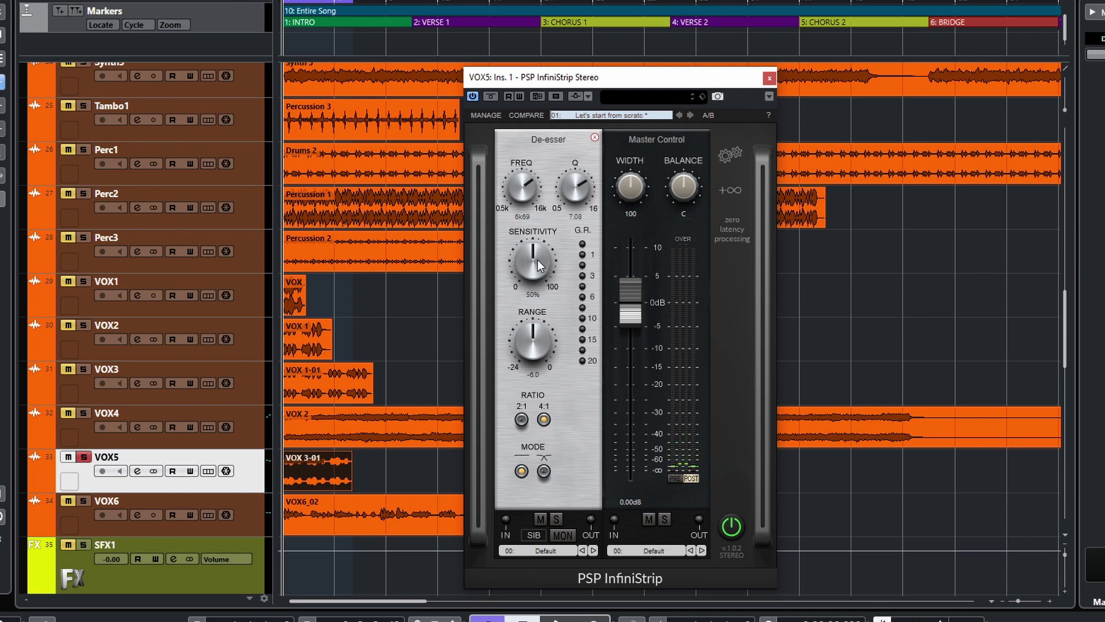
key(space)
drag(538, 264, 520, 371)
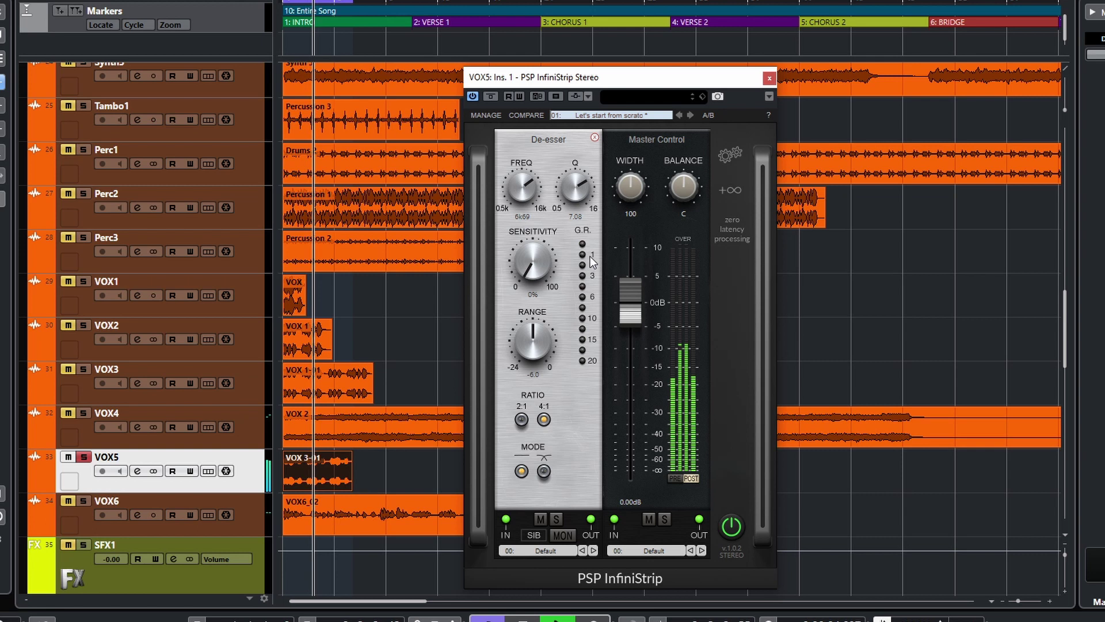
drag(518, 280, 560, 26)
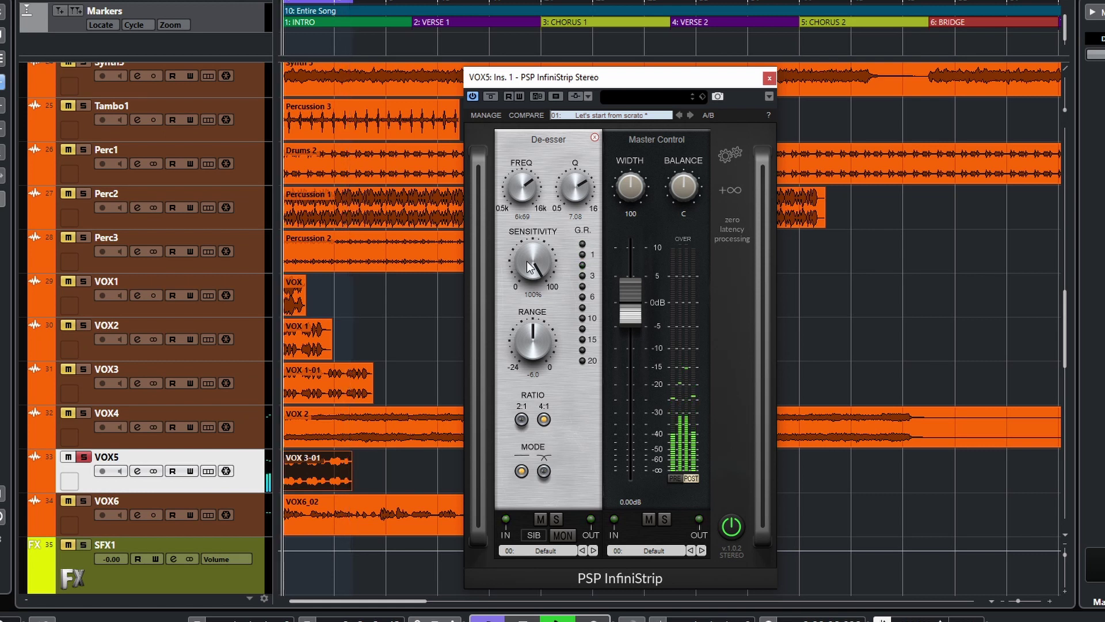
drag(527, 262, 524, 320)
drag(529, 262, 529, 280)
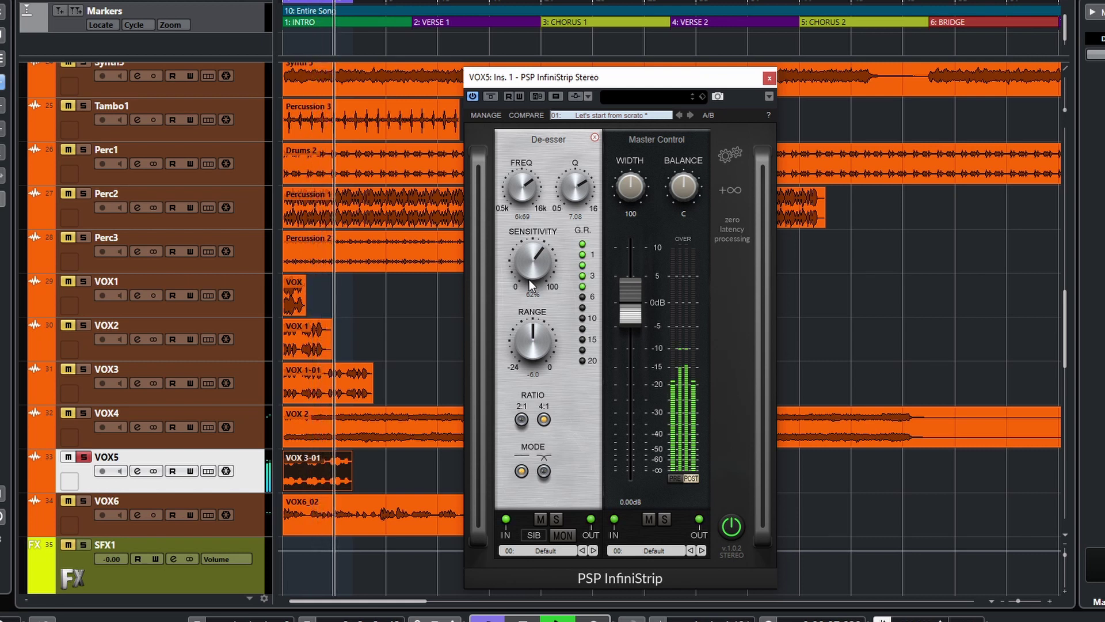
drag(529, 287, 530, 292)
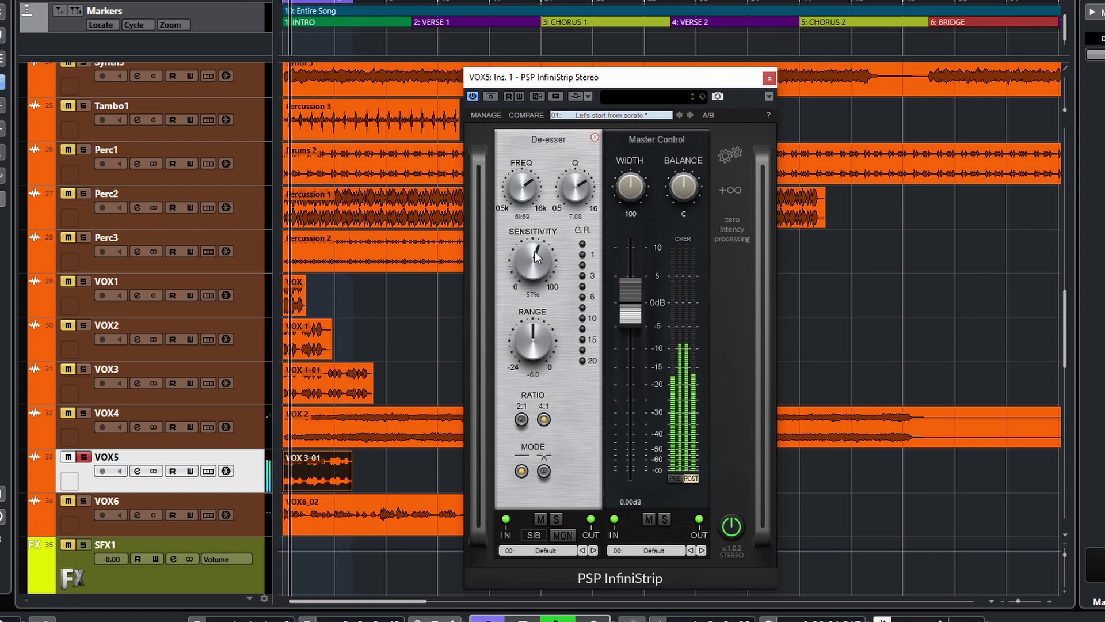
key(space)
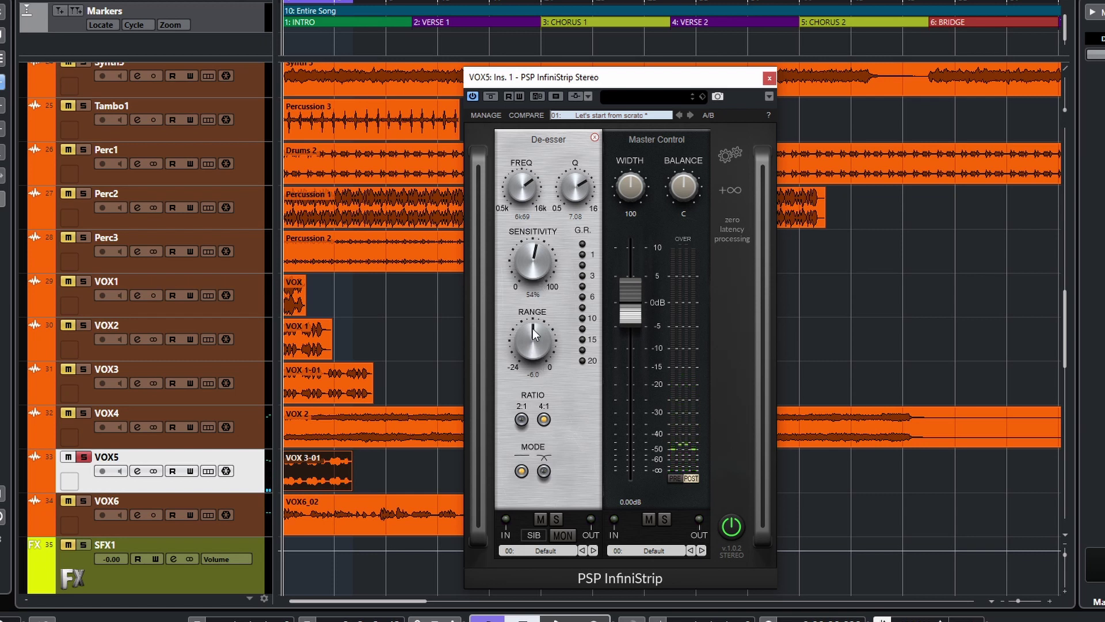
Sweep the De-esser's Range between -24.0 and 0.0 while VOX5 plays, settle on -6.2, and stop playback
key(space)
drag(533, 328, 525, 439)
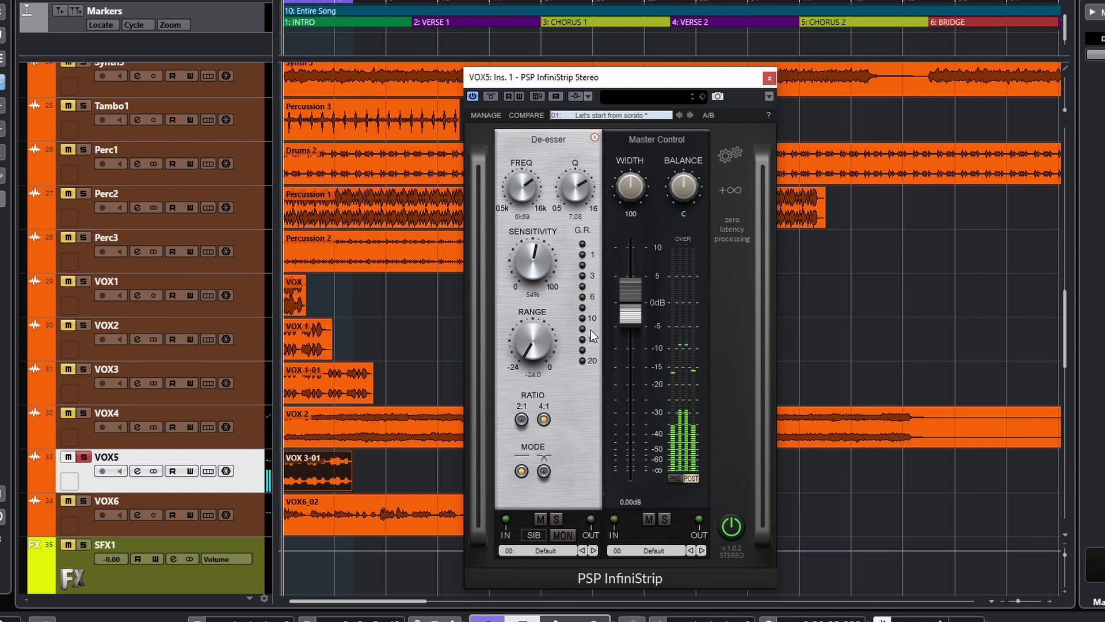
key(space)
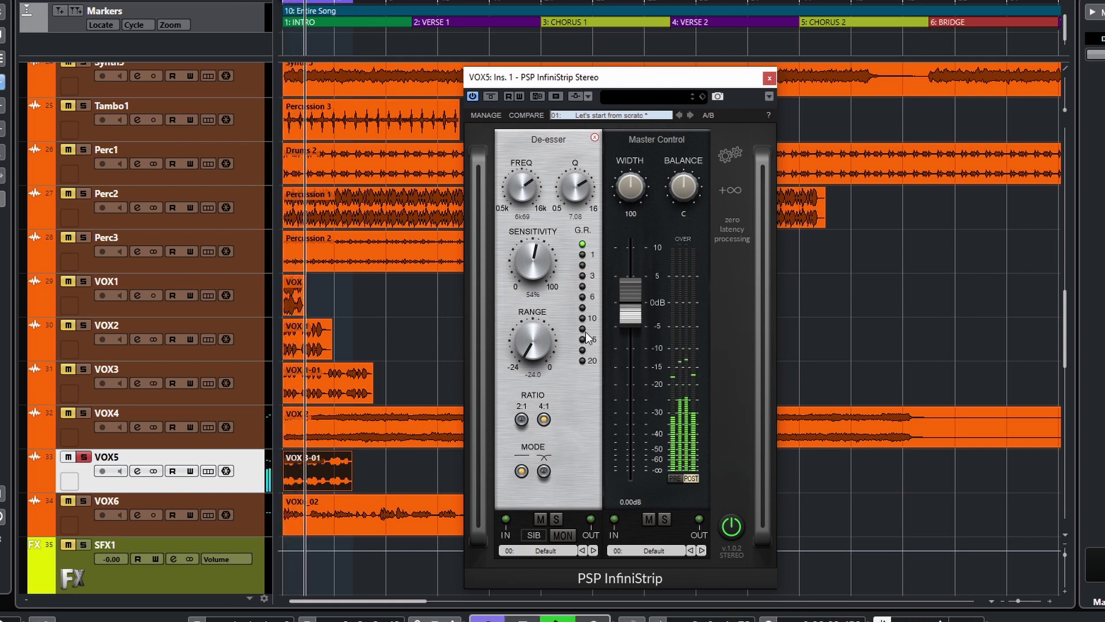
drag(531, 358, 544, 353)
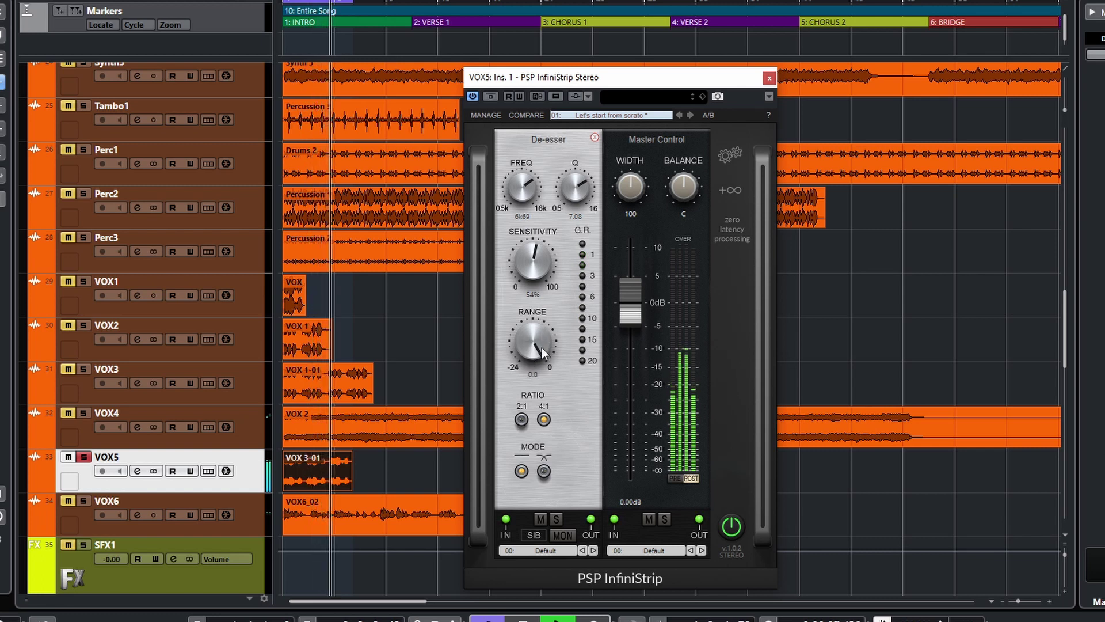
drag(543, 353, 537, 450)
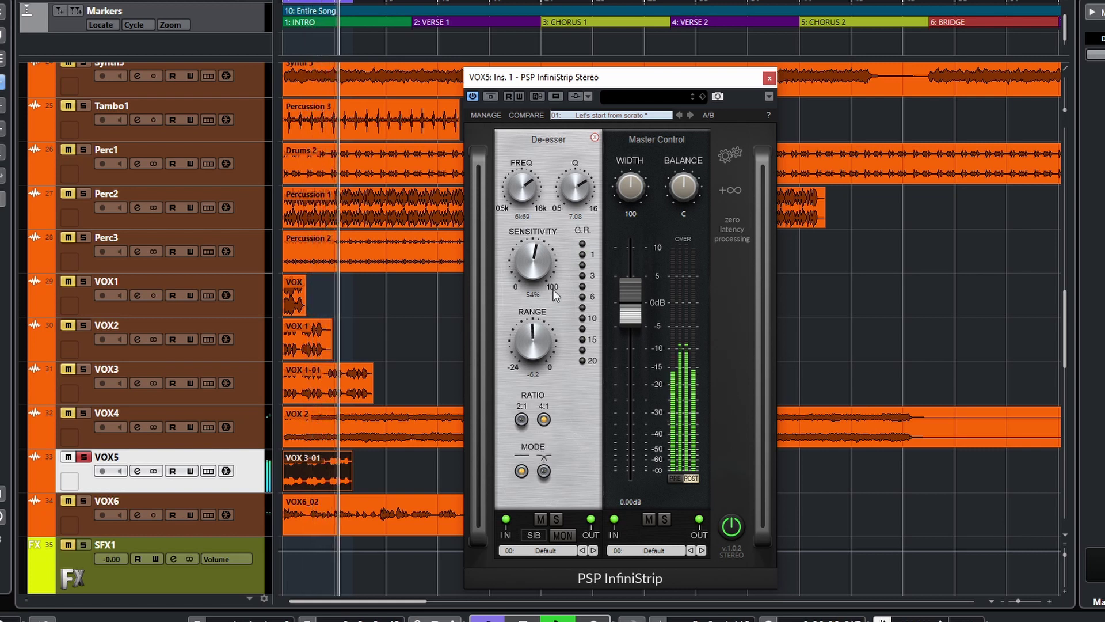
key(space)
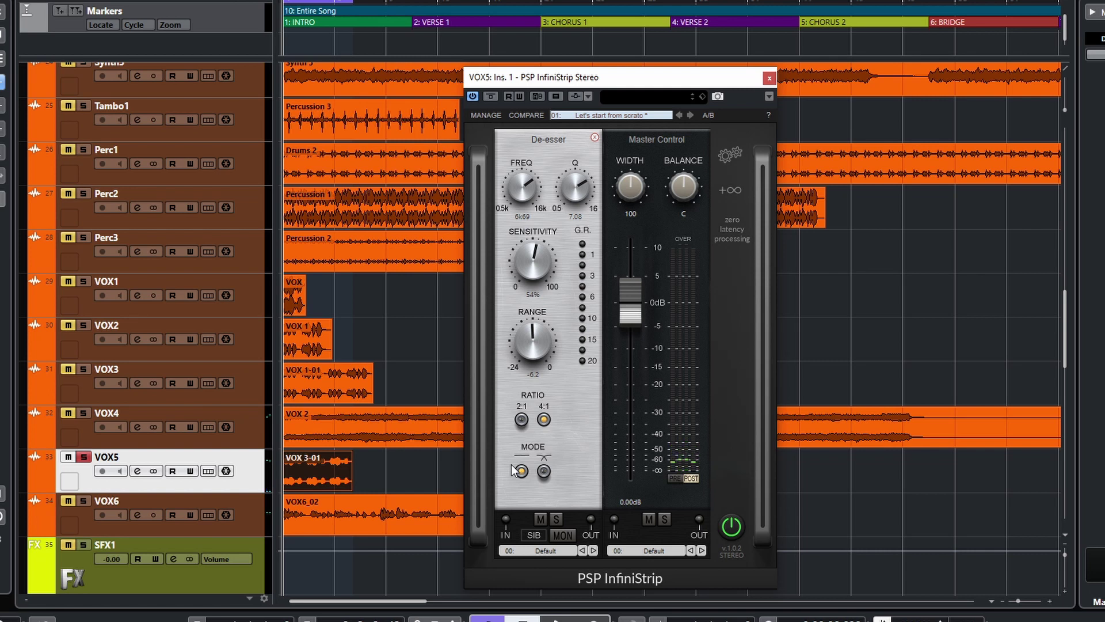
Play VOX5 while comparing the De-esser's flat-line and peak-shaped modes
key(space)
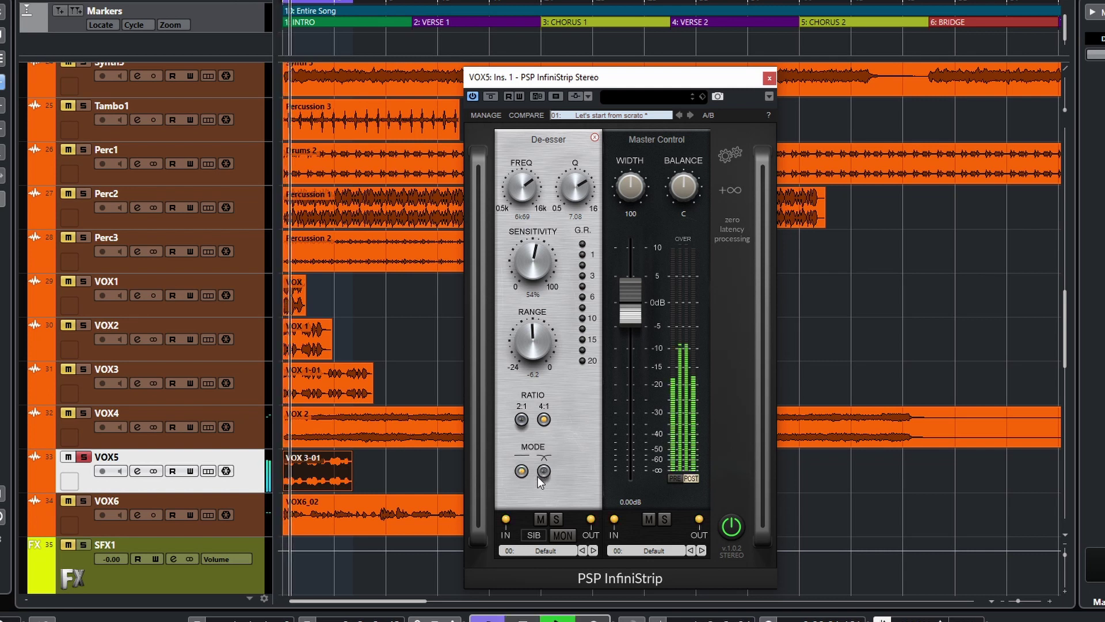
key(space)
click(543, 471)
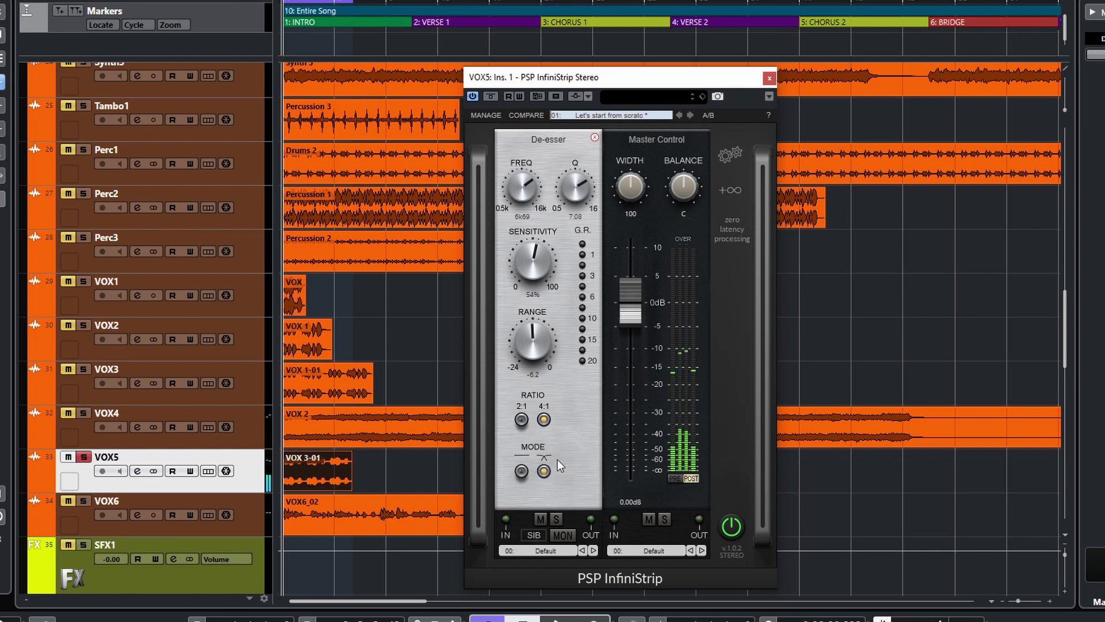
key(space)
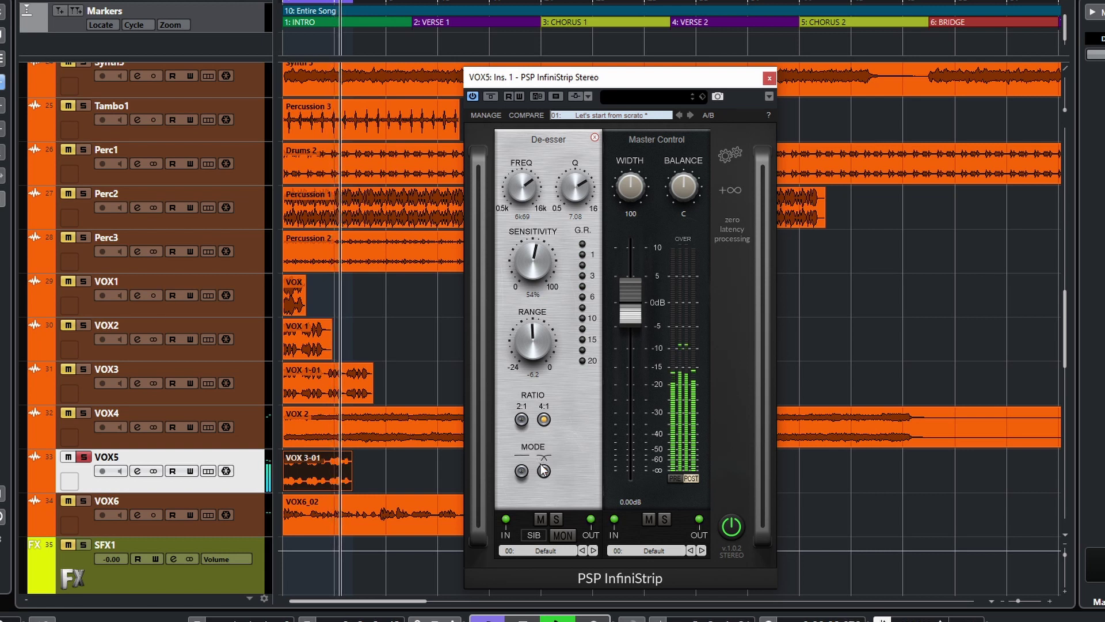
click(521, 471)
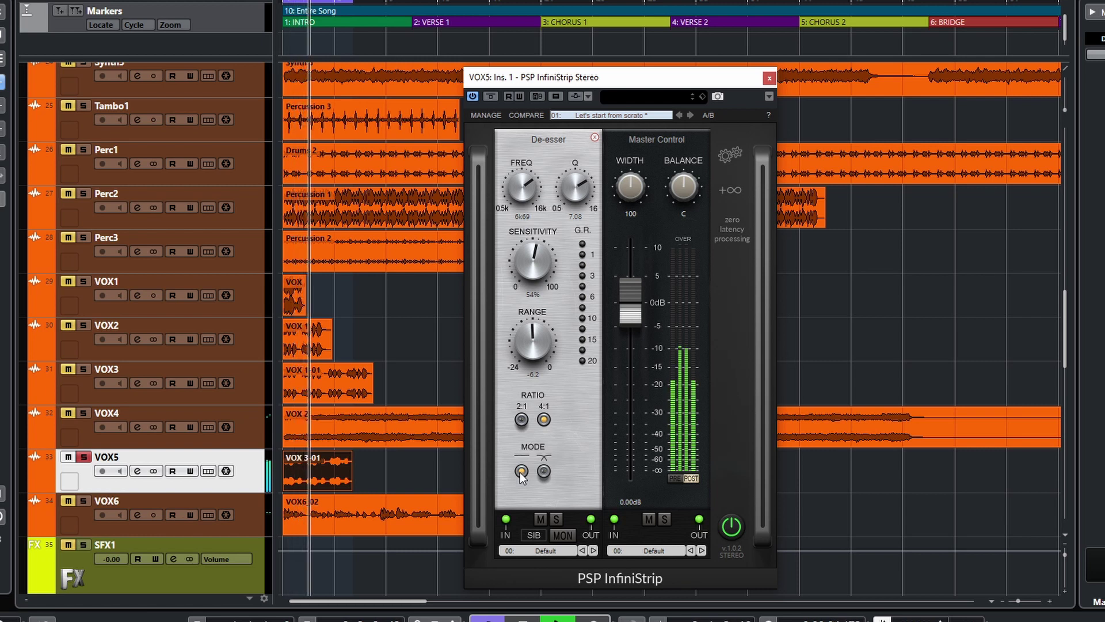
key(space)
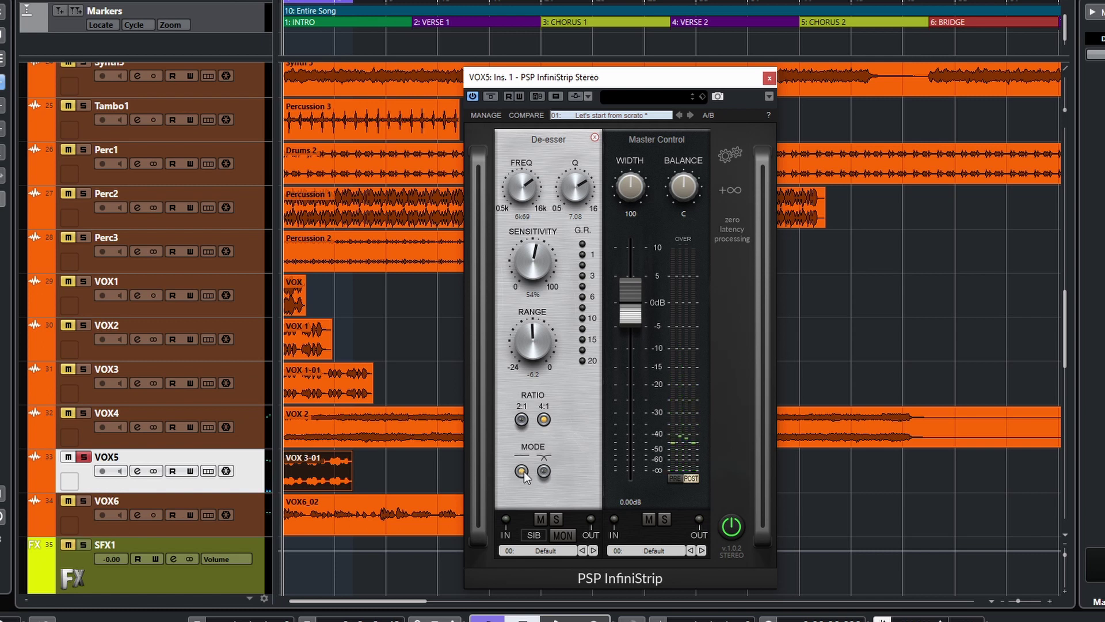
click(545, 472)
key(space)
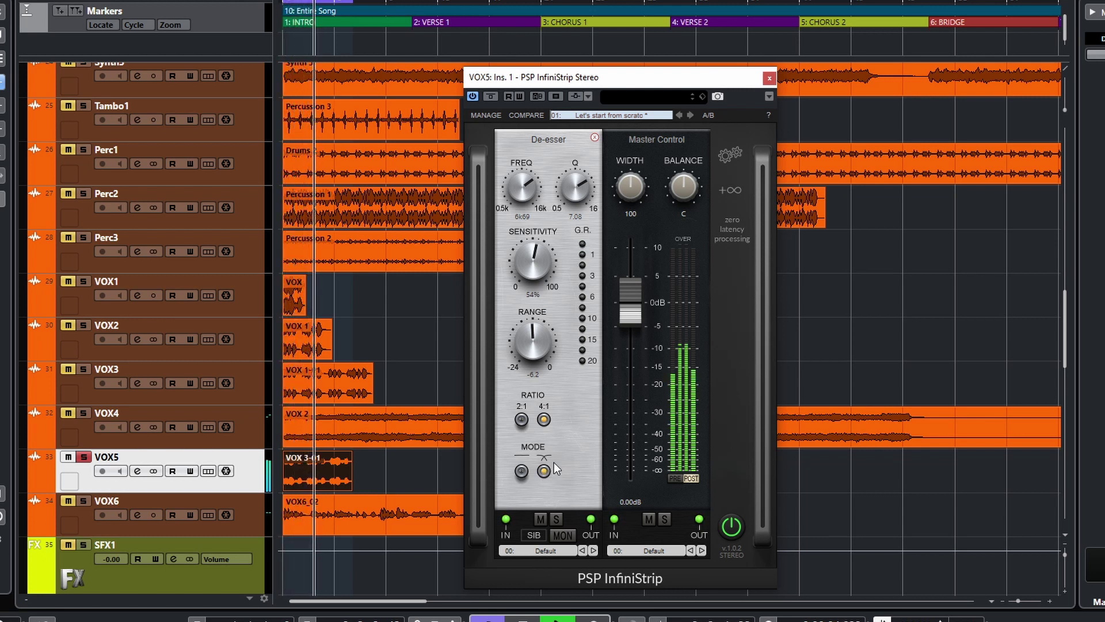
click(520, 471)
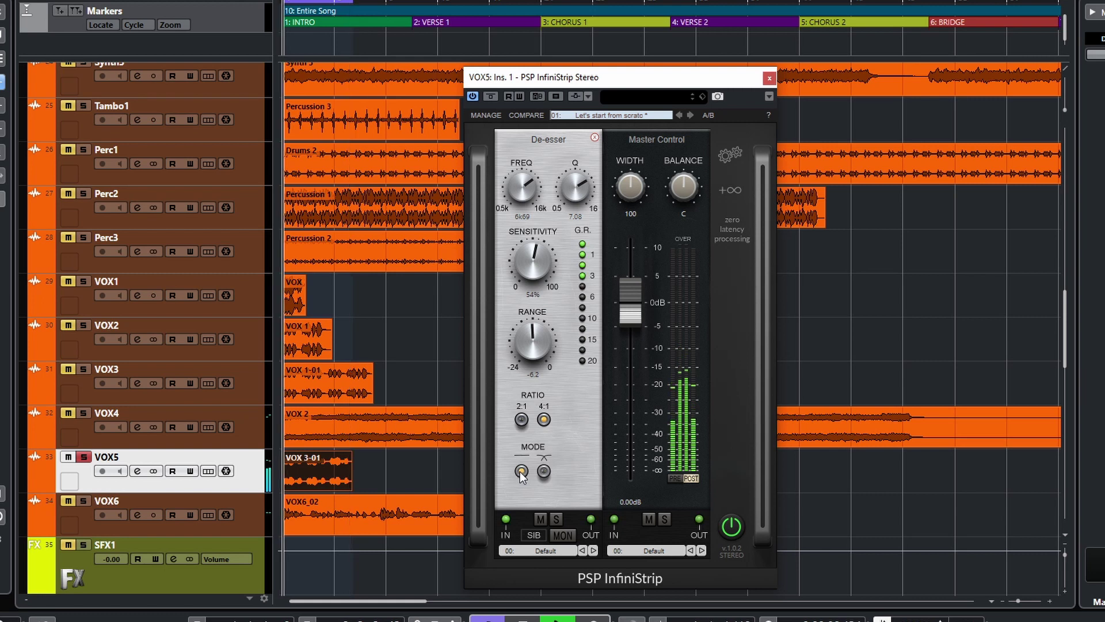
Switch the De-esser to the peak-shaped mode, with Range at -24.0 and Sensitivity raised to about 97%
click(543, 471)
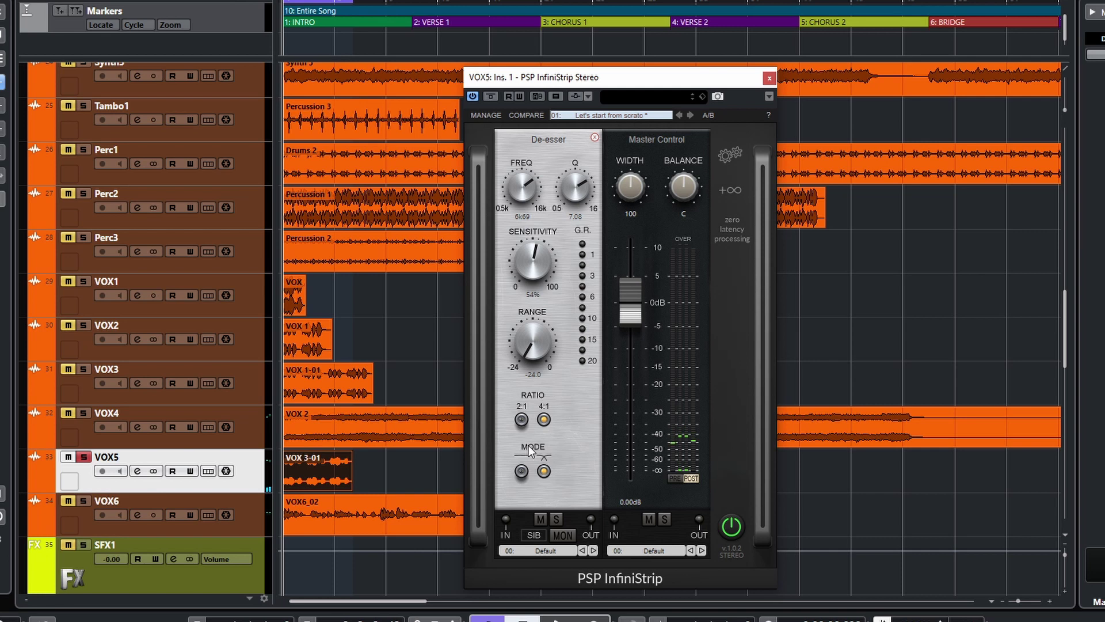
drag(525, 282, 540, 216)
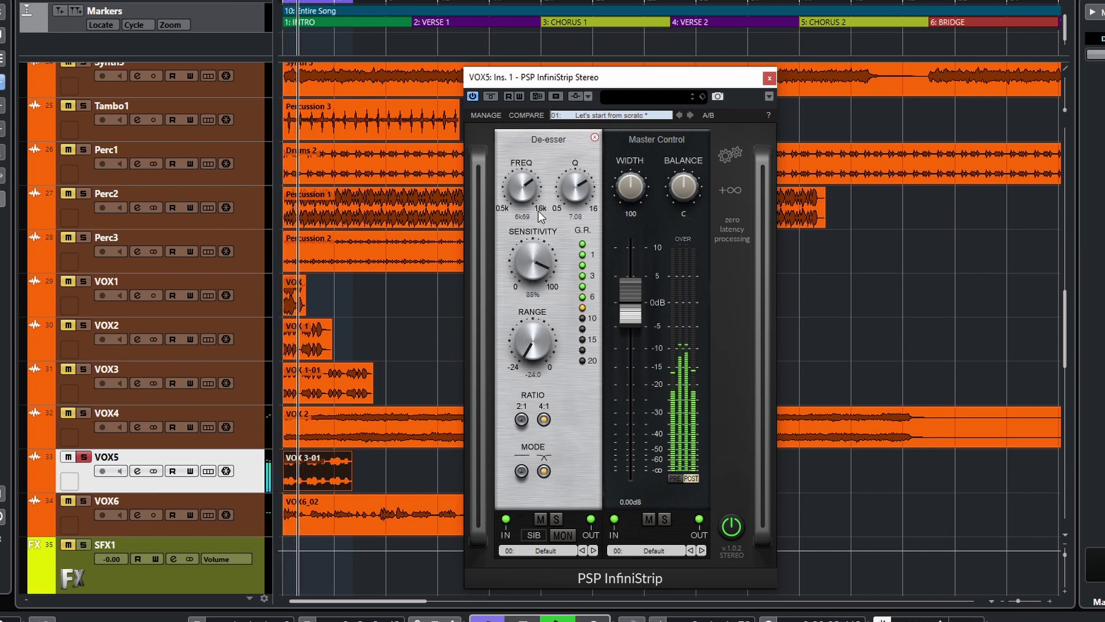
drag(537, 210, 540, 195)
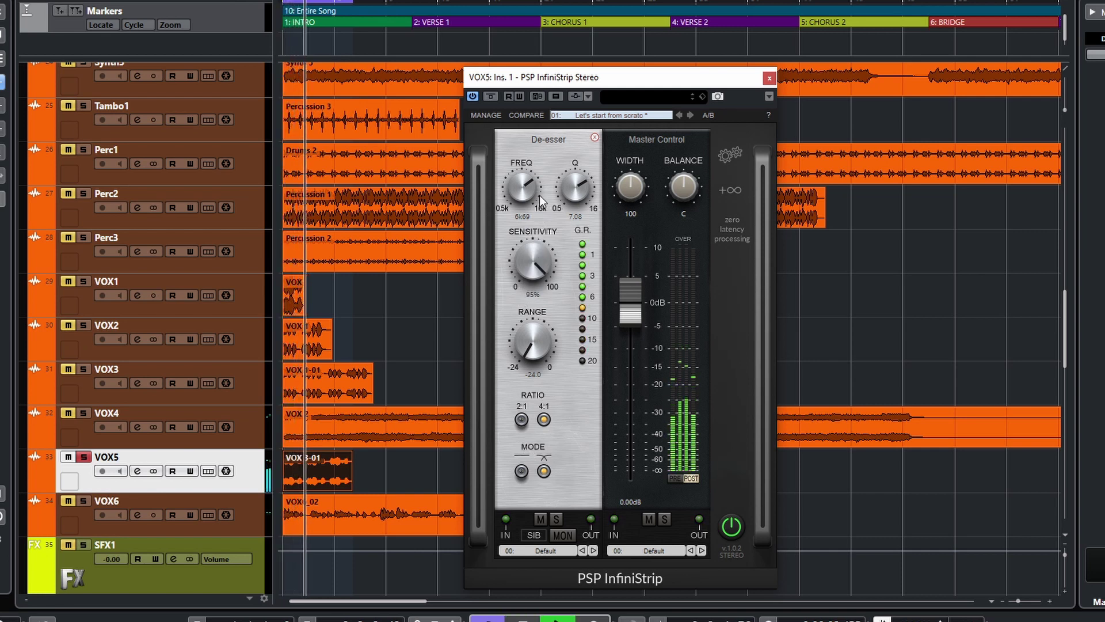
Compare the flat-line and peak-shaped modes on VOX5 with the extreme Range and Sensitivity settings, ending on the peak-shaped mode
click(521, 471)
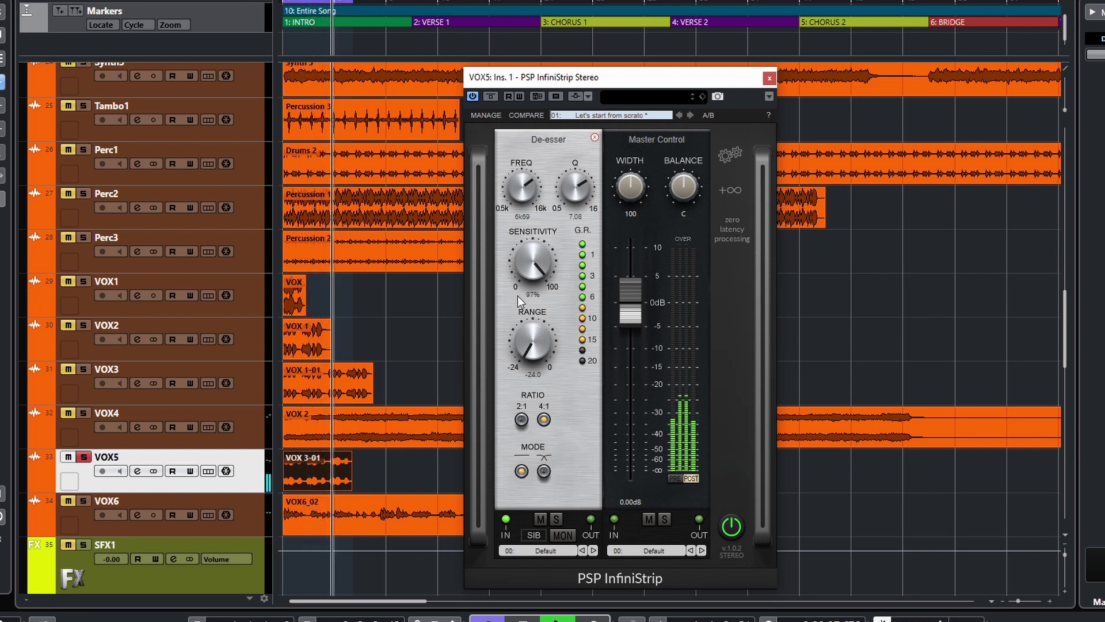
click(544, 472)
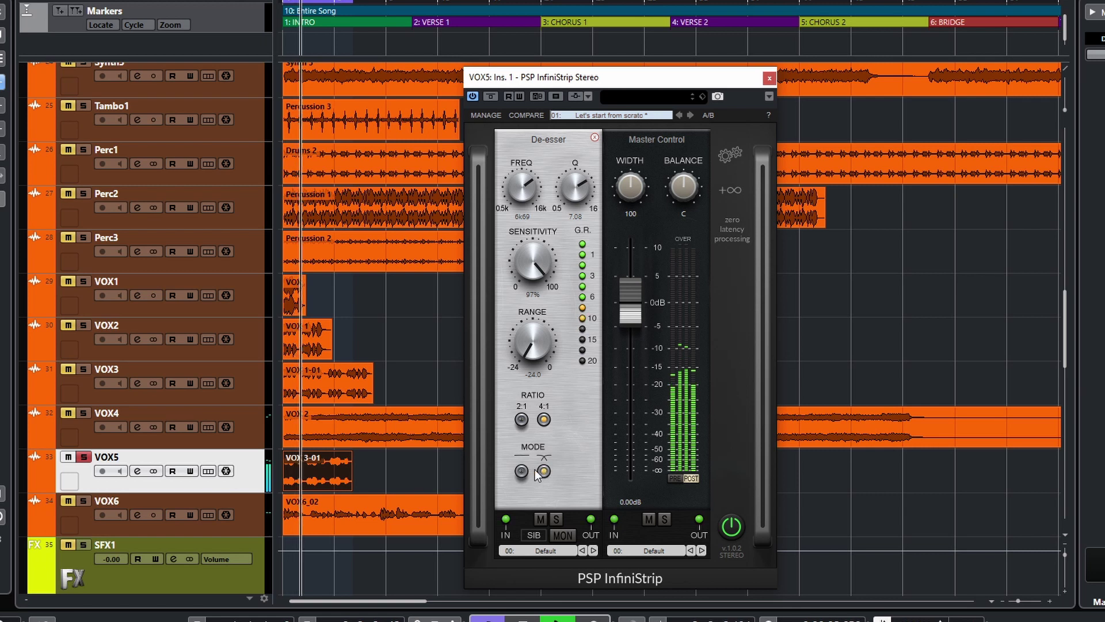
key(space)
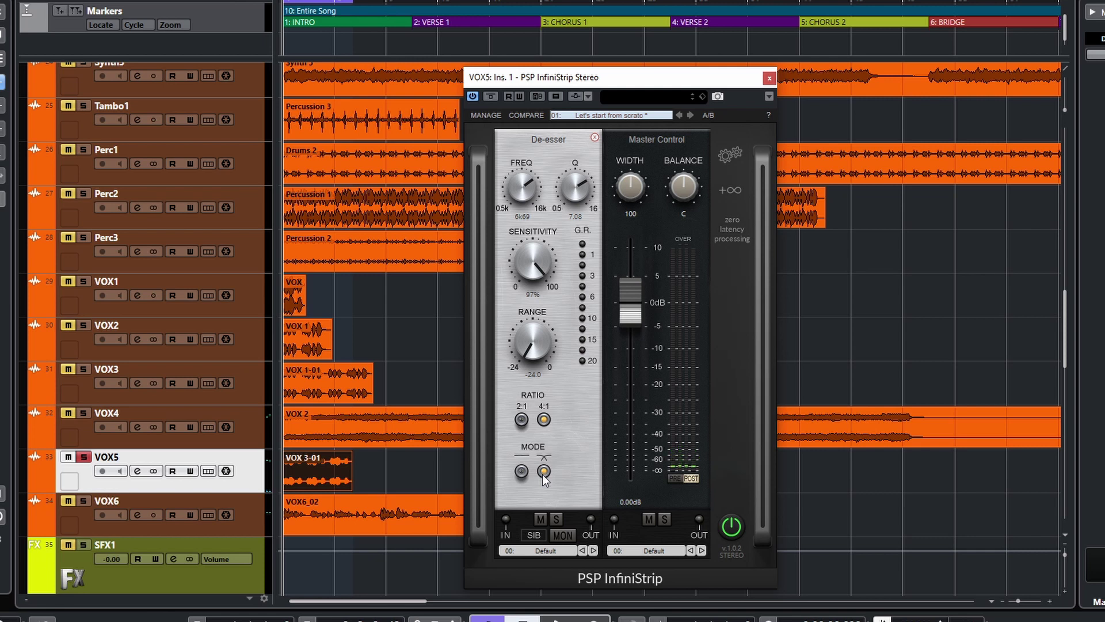
click(543, 471)
key(space)
click(543, 470)
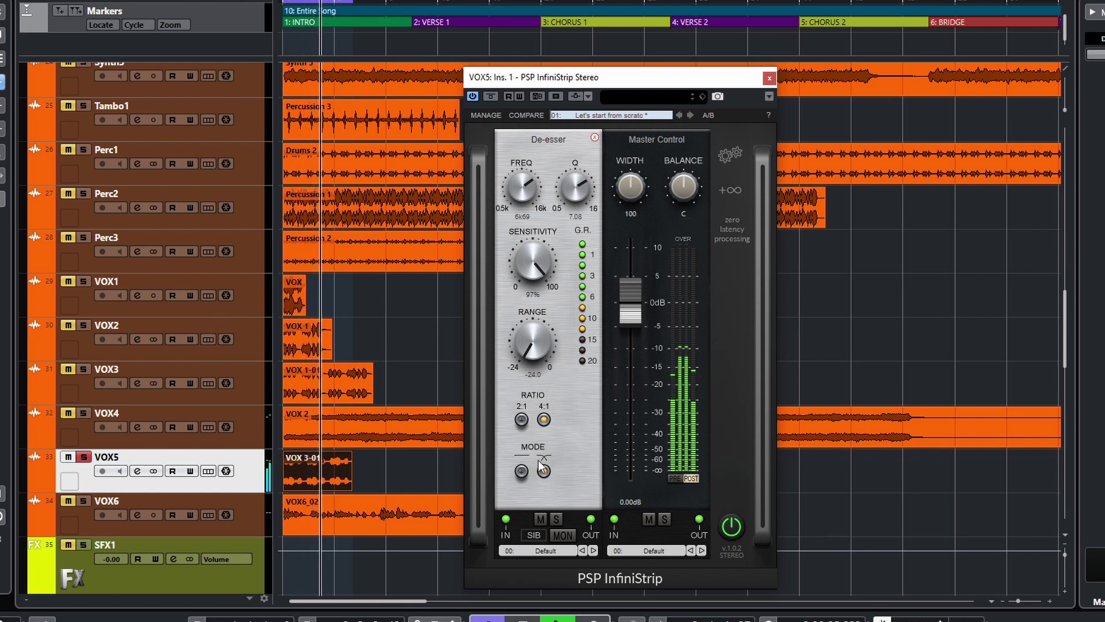
Return the De-esser to the flat-line mode with Range at -6.2 and Sensitivity at 65%, and audition VOX5
click(522, 472)
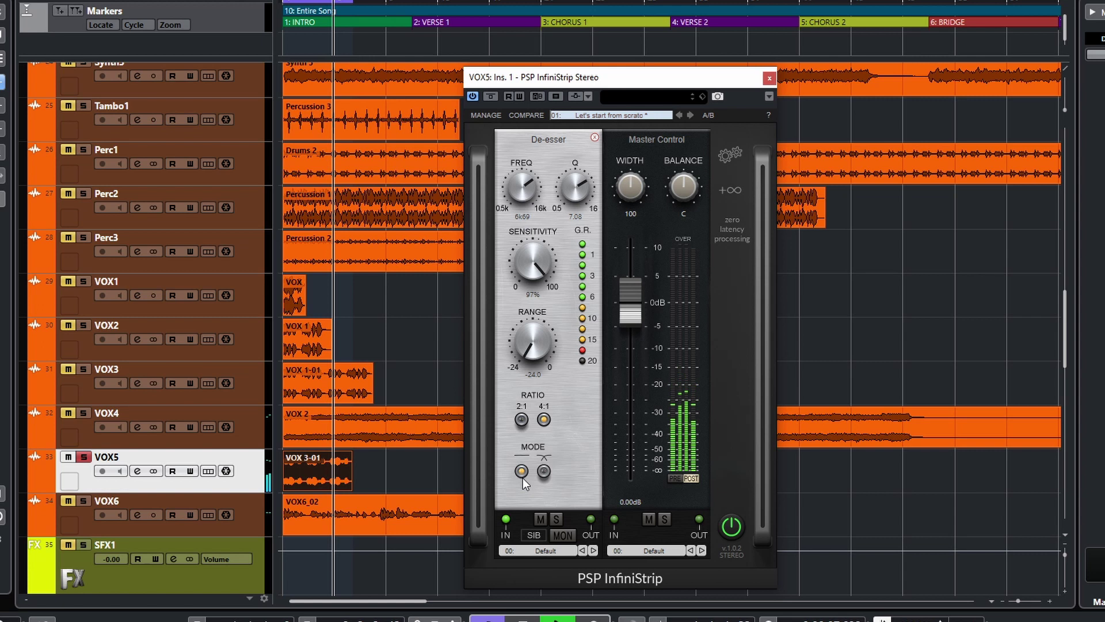
key(space)
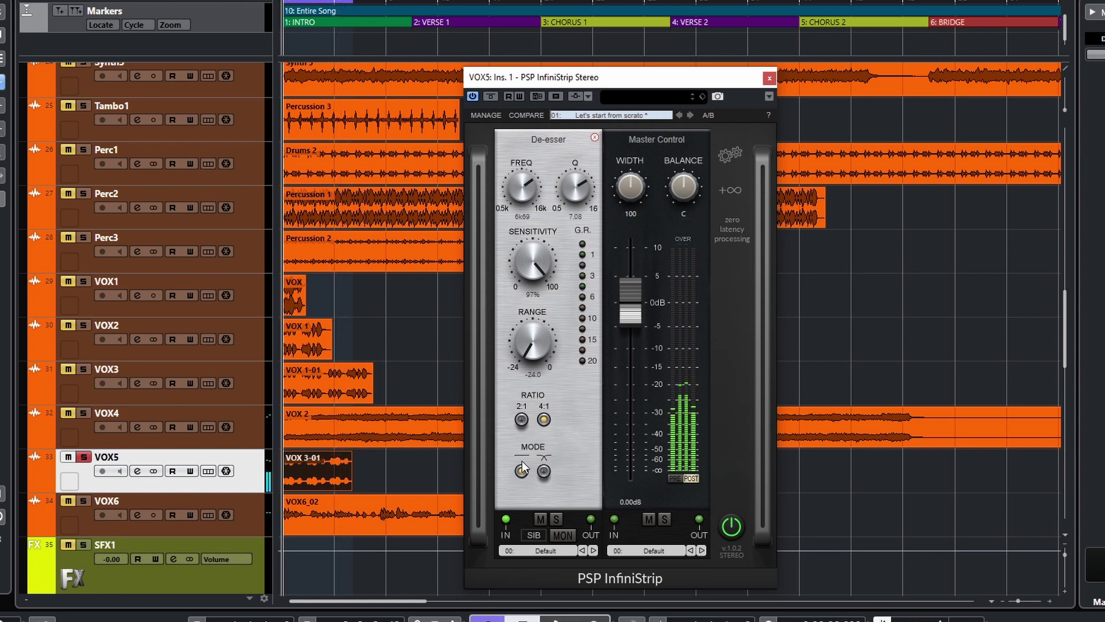
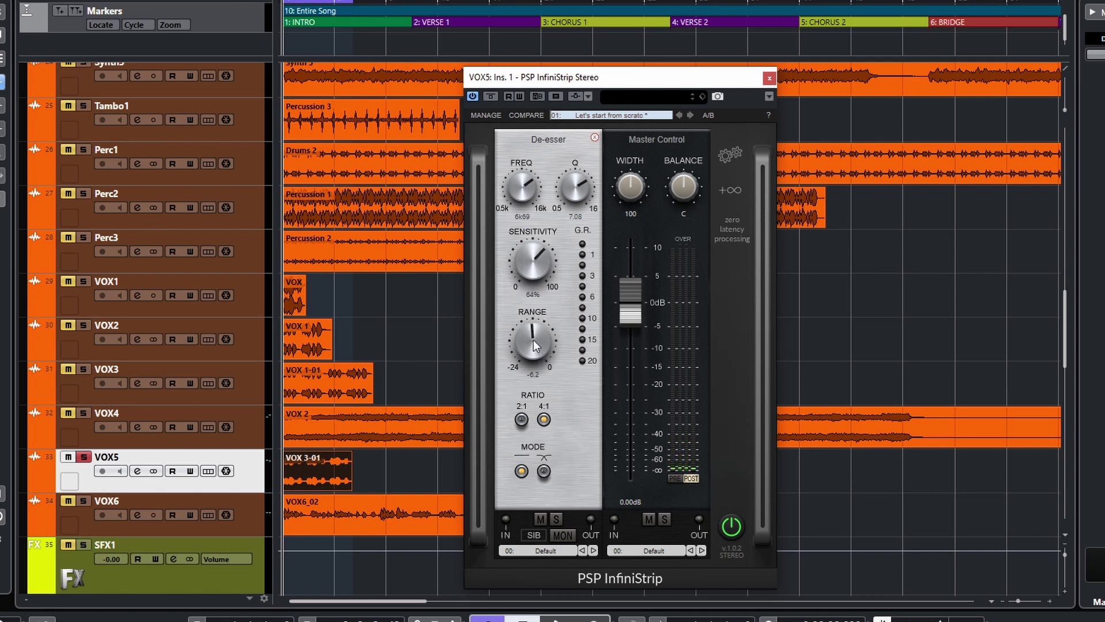
drag(532, 251, 534, 250)
key(space)
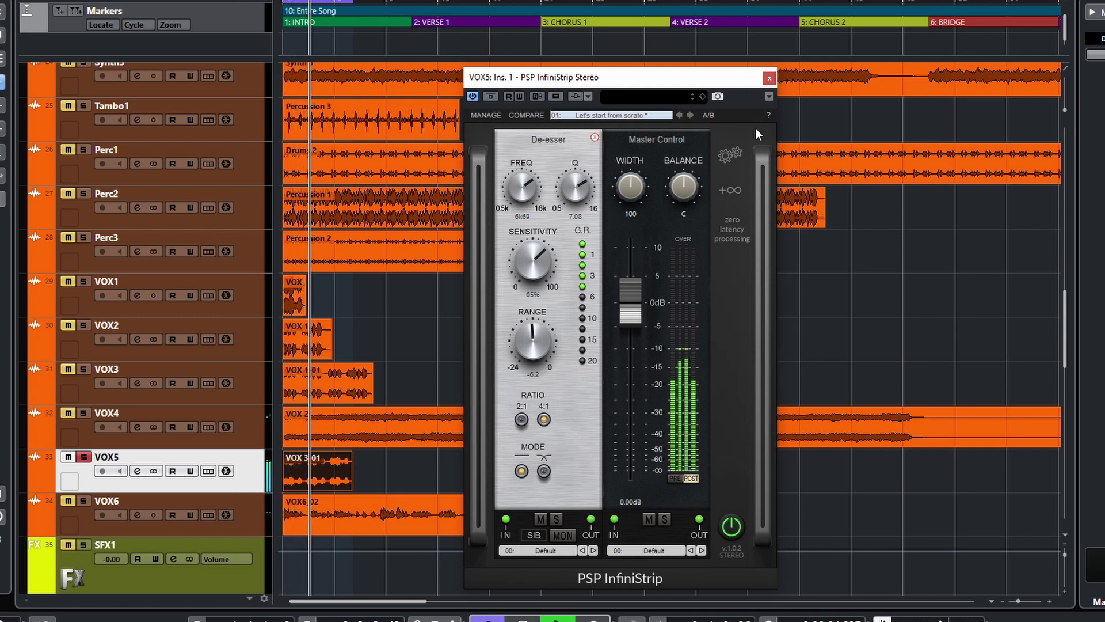
key(space)
click(769, 78)
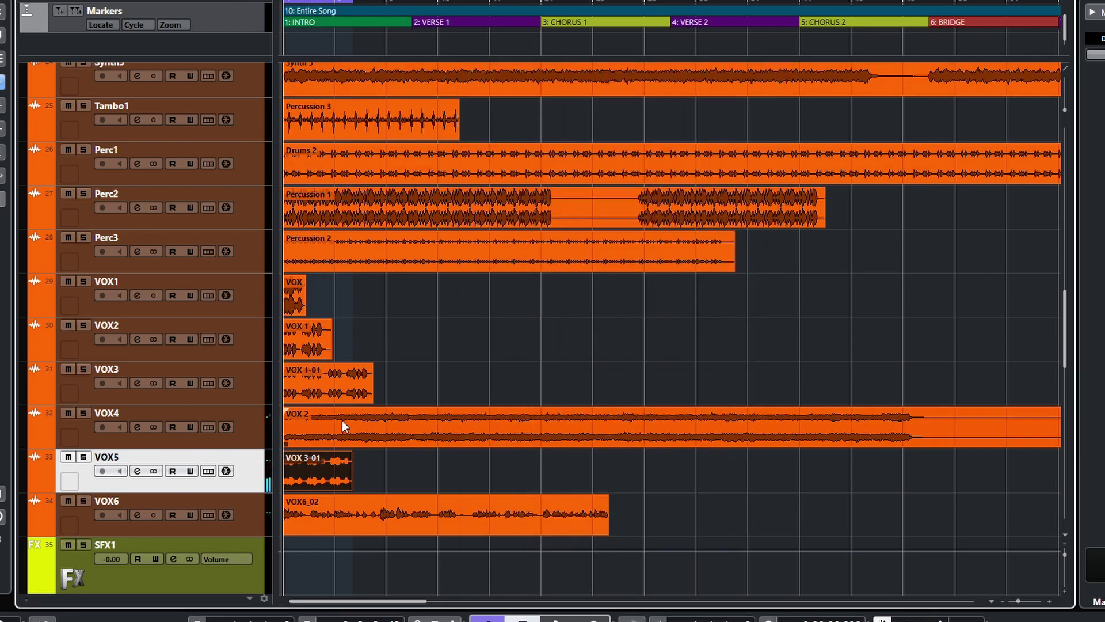
Solo the AcGtr1 track in place of ElGtr1 and audition it
scroll(372, 432, up, 10)
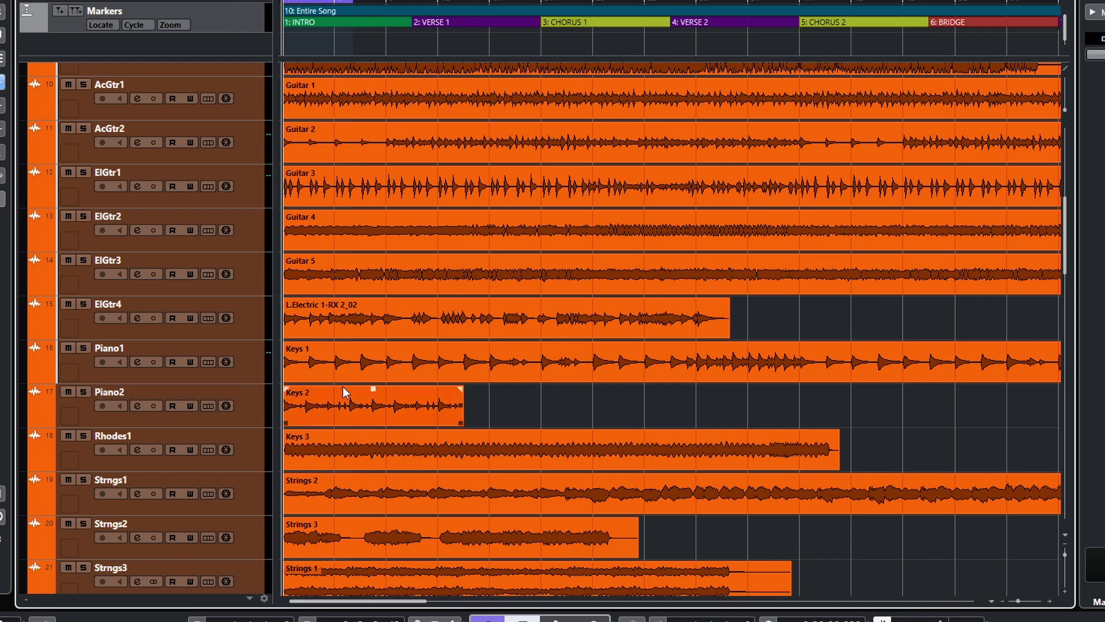
scroll(405, 382, up, 2)
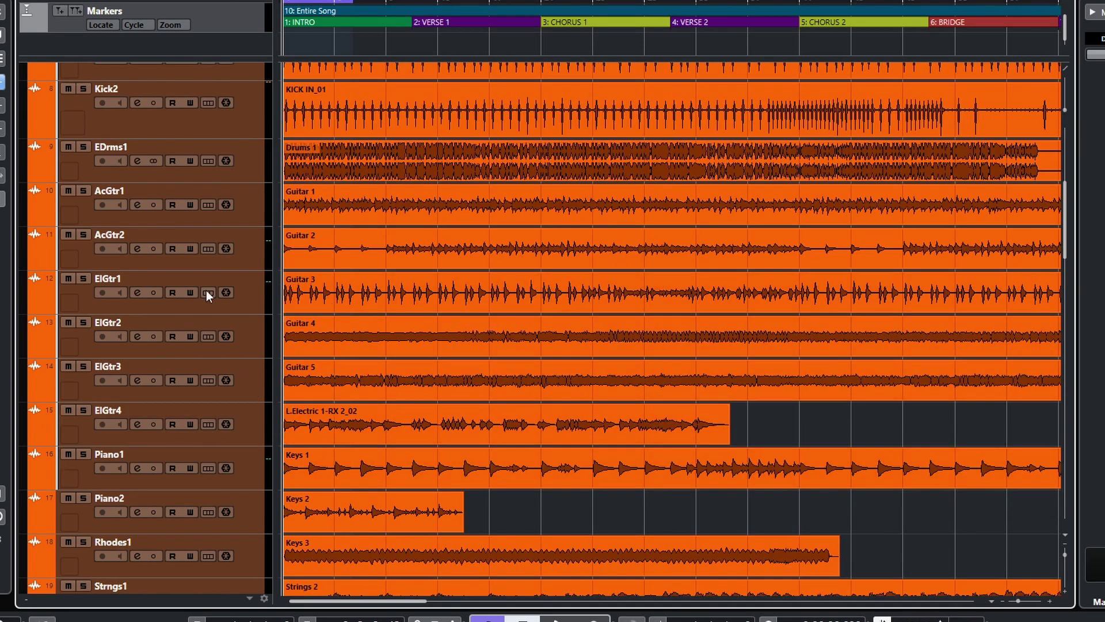
click(84, 279)
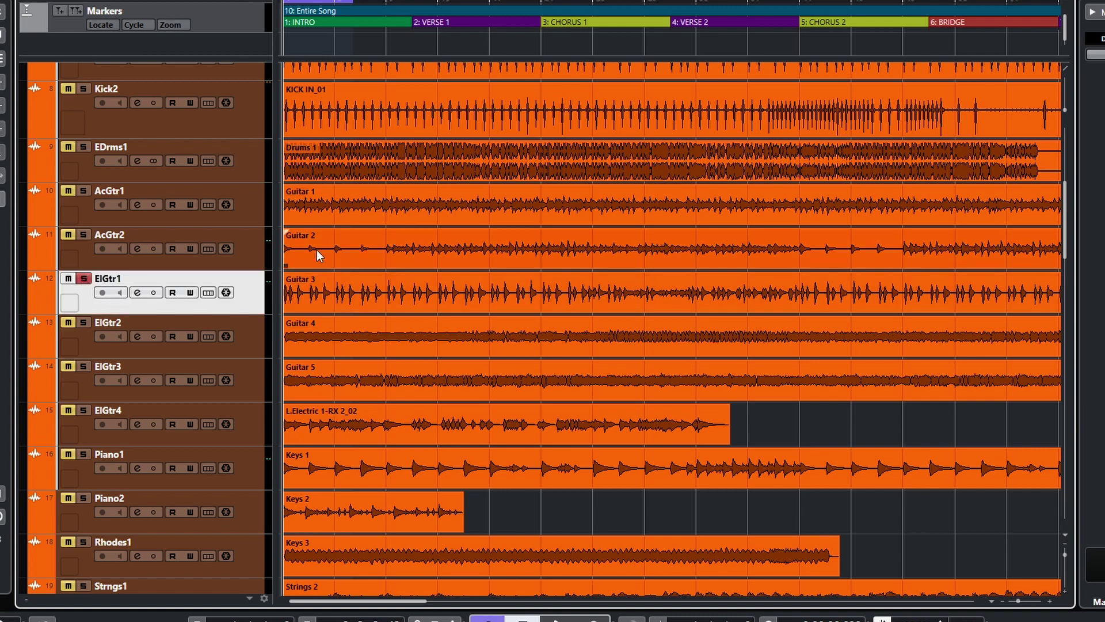
click(84, 191)
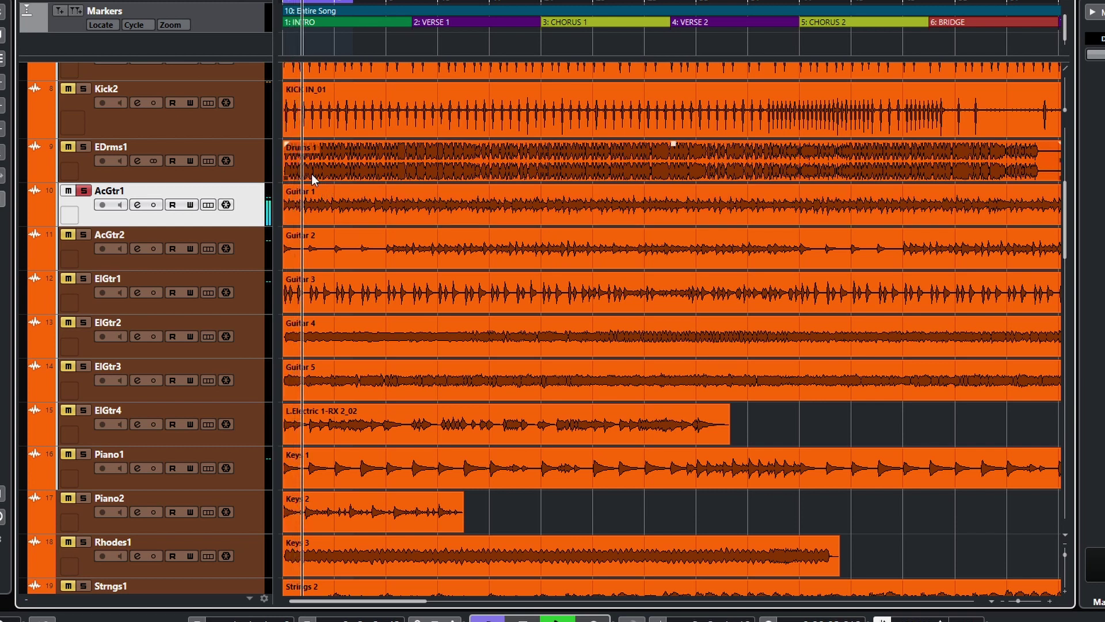
key(space)
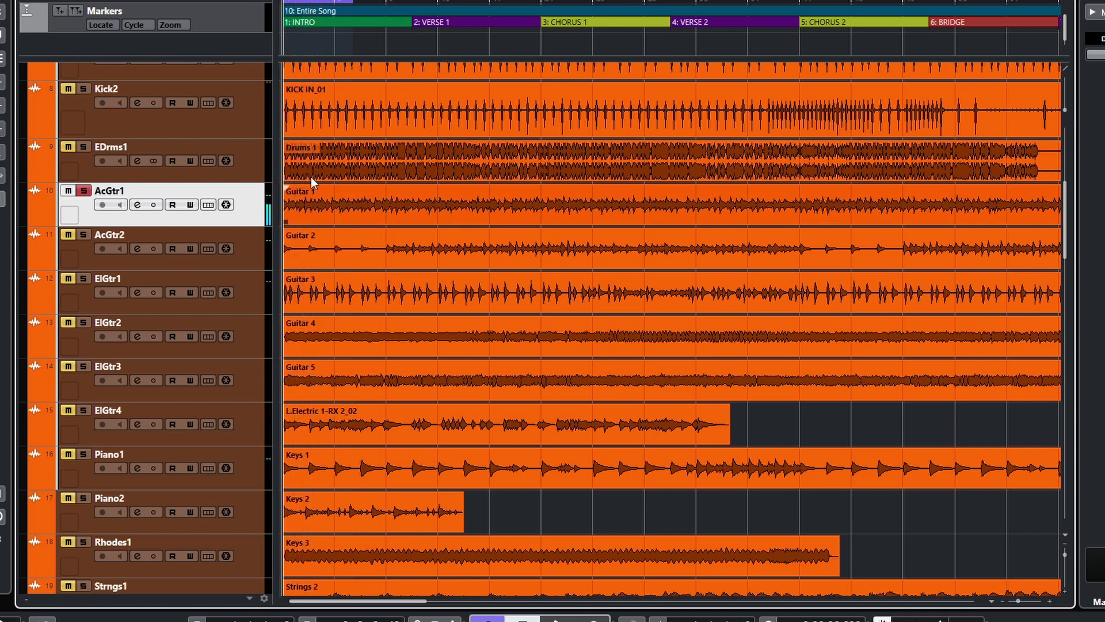
Load PSP InfiniStrip Mono in the first insert slot of AcGtr1 and close the channel settings
click(138, 205)
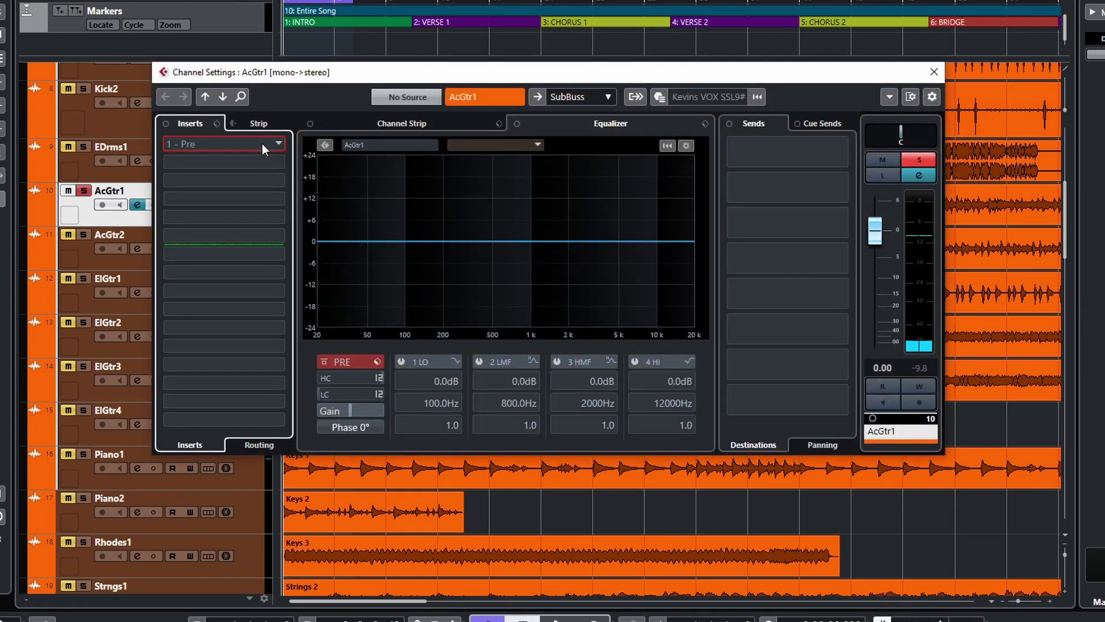
click(262, 143)
text(inf)
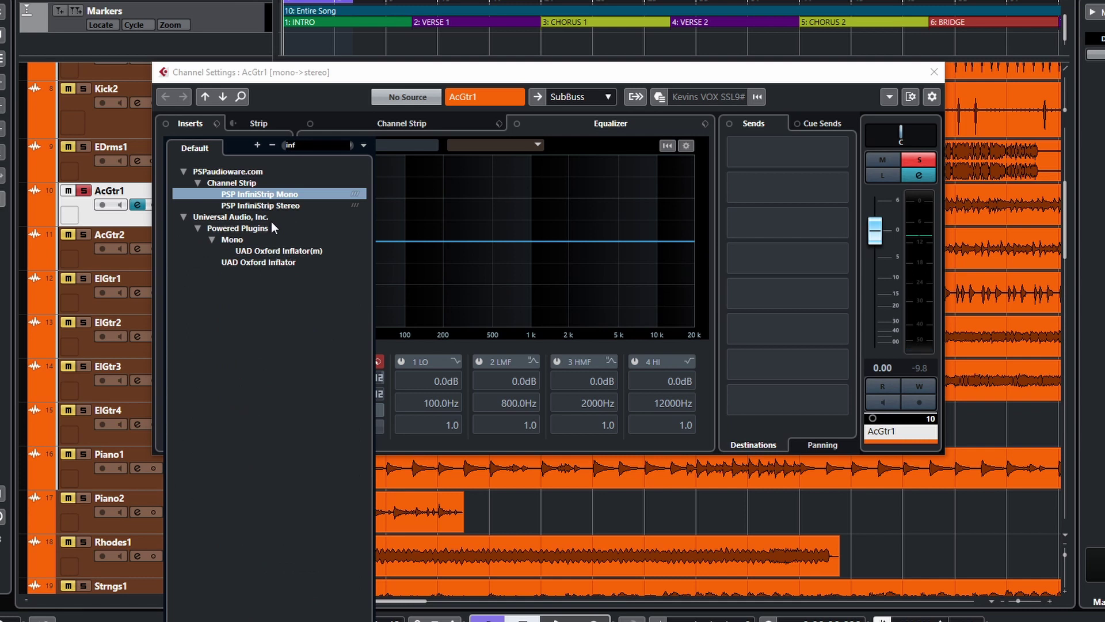
click(281, 197)
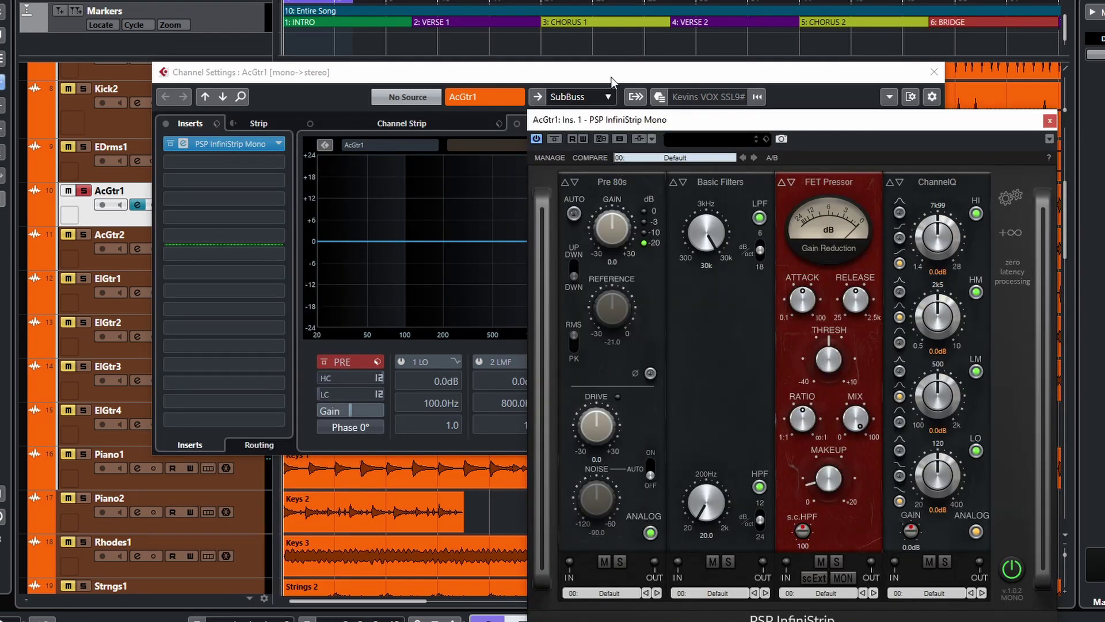
drag(612, 80, 621, 81)
click(944, 74)
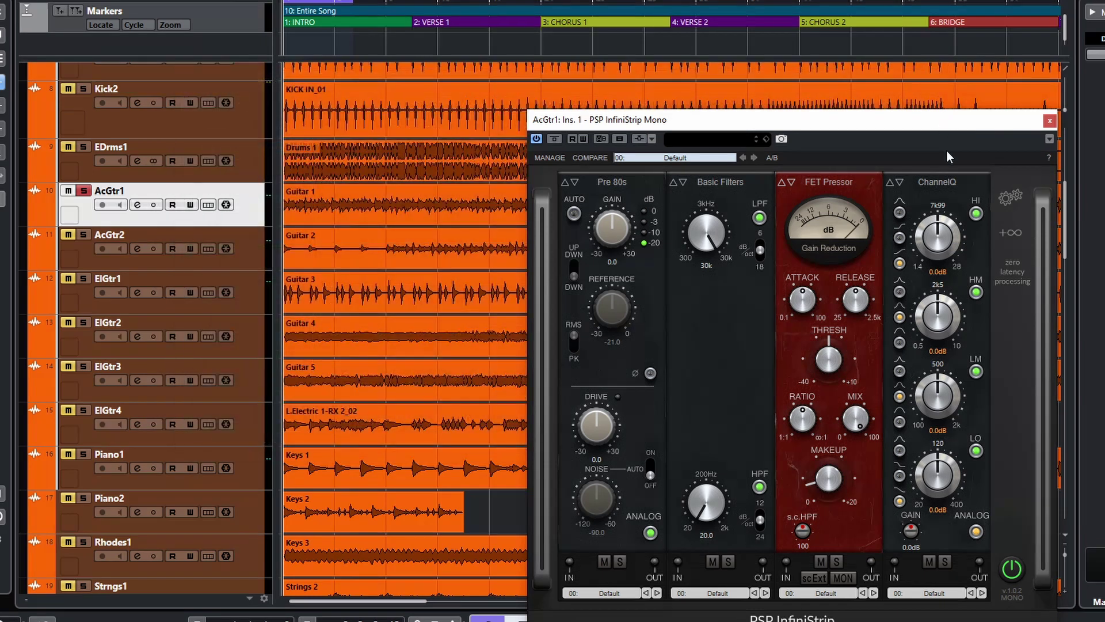
Load the "Let's start from scratch" preset on AcGtr1 and reduce the strip to a De-esser followed by Master Control
click(705, 158)
click(725, 0)
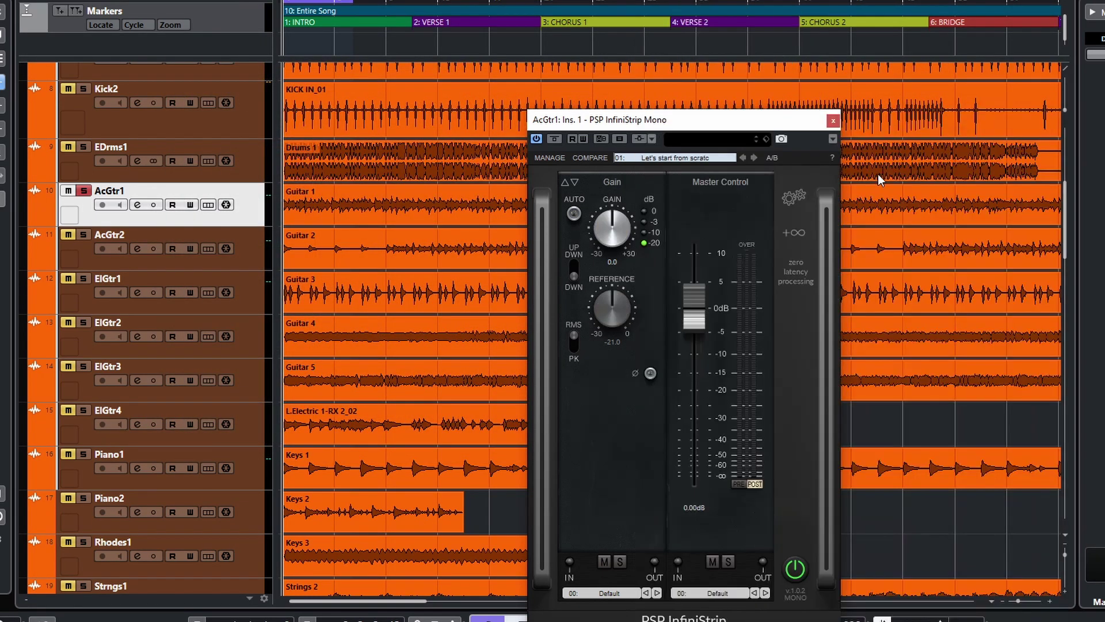
click(793, 236)
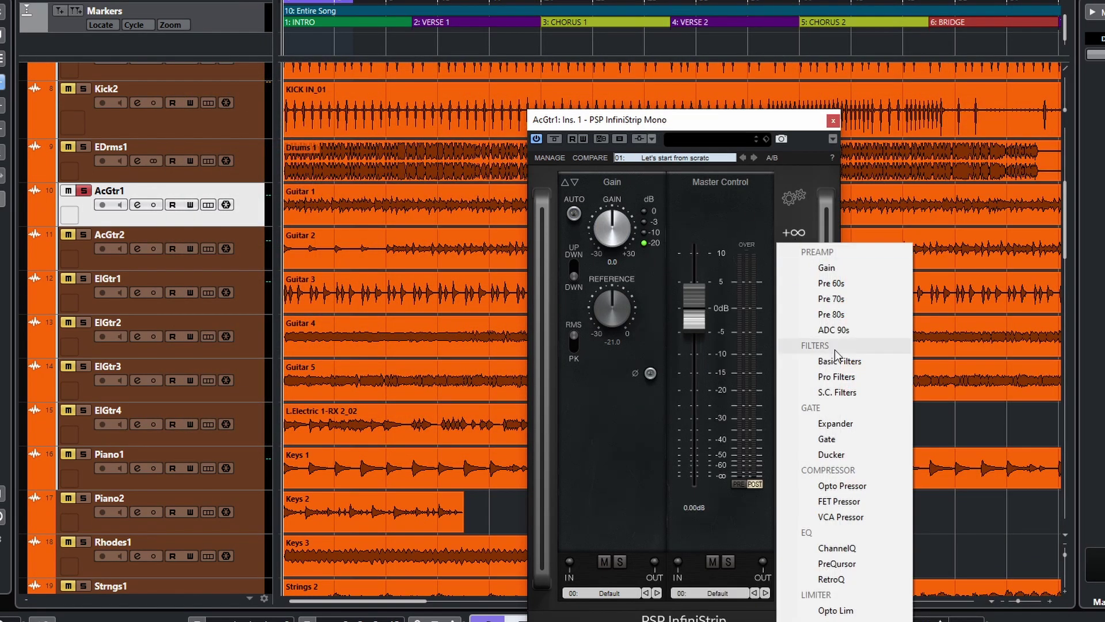
click(810, 571)
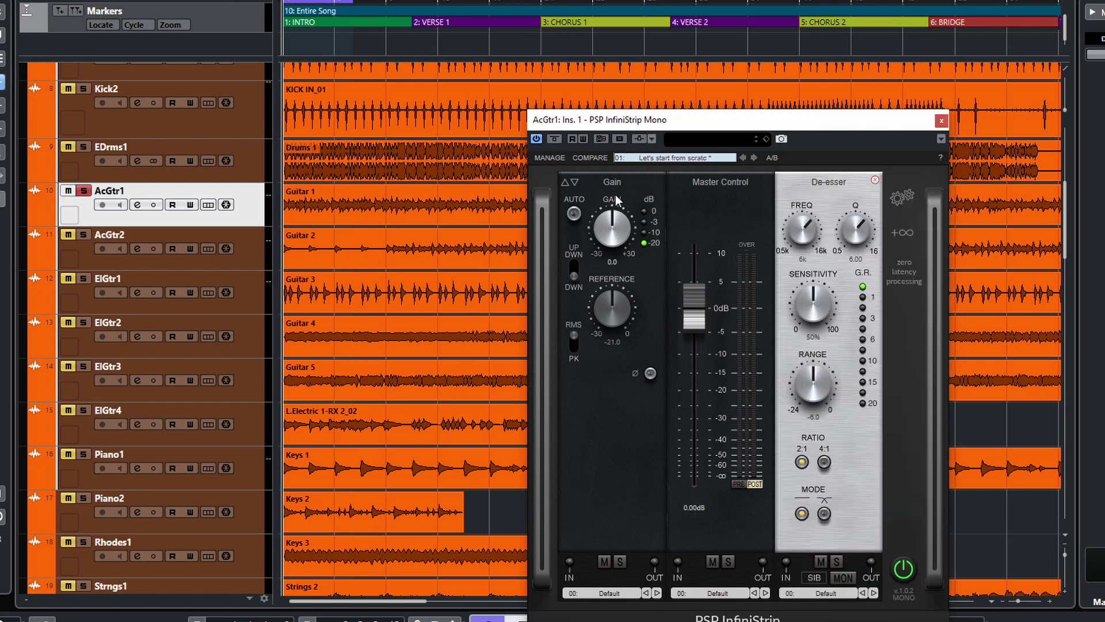
drag(615, 197, 581, 236)
drag(726, 188, 631, 192)
drag(678, 115, 517, 72)
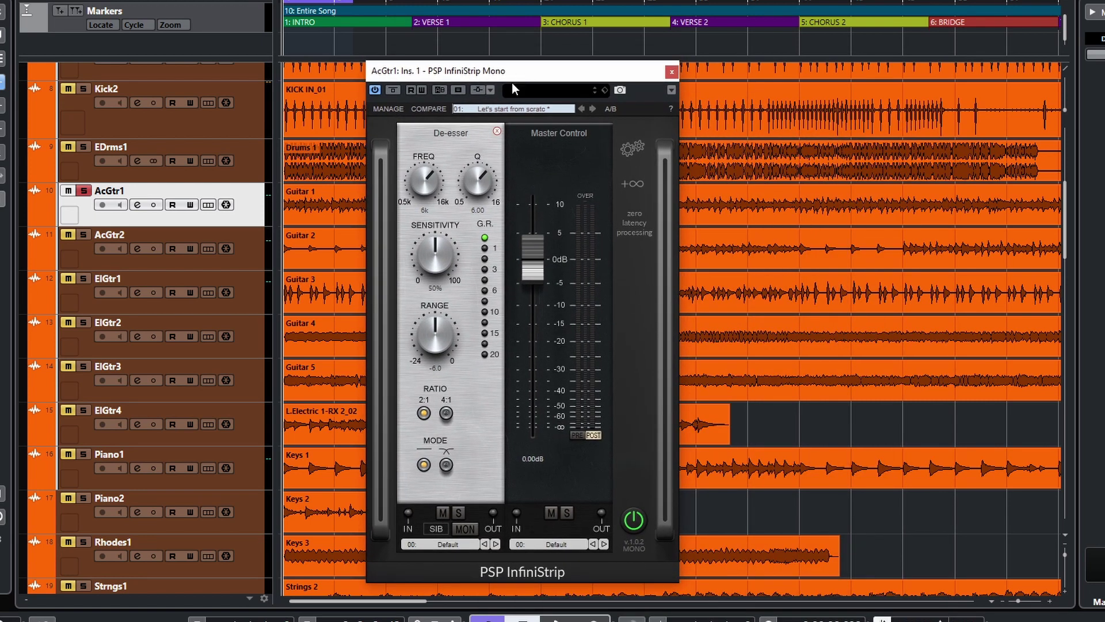
Turn on De-esser monitoring, play AcGtr1 and sweep the frequency, settling on 6k26
click(470, 530)
key(space)
mouse_move(422, 189)
mouse_down()
mouse_move(422, 205)
mouse_move(427, 198)
mouse_up()
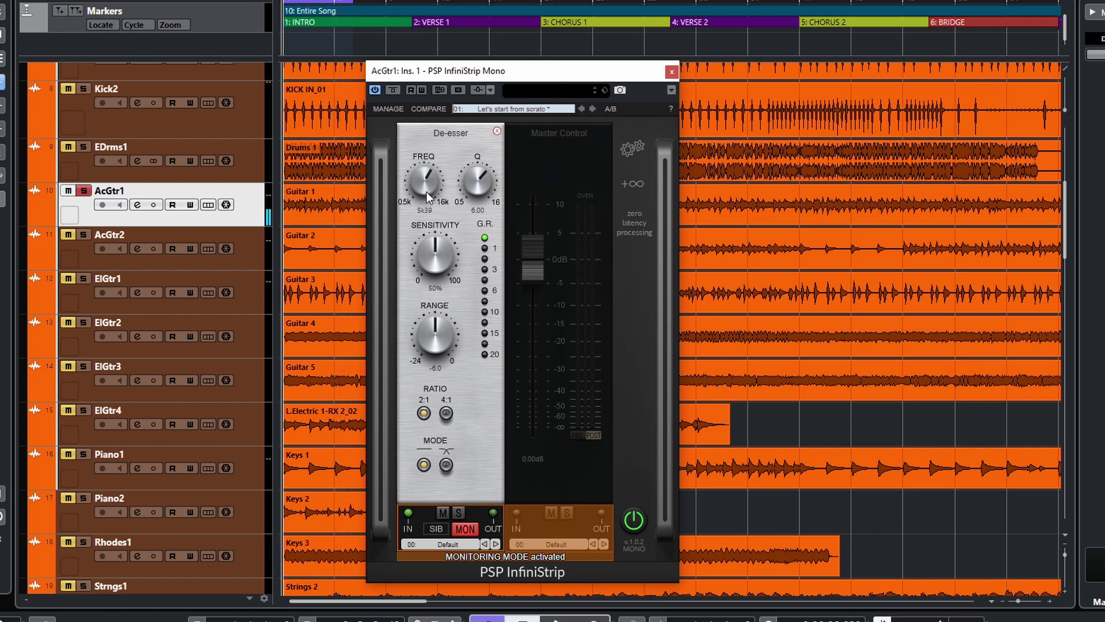
drag(426, 179, 431, 221)
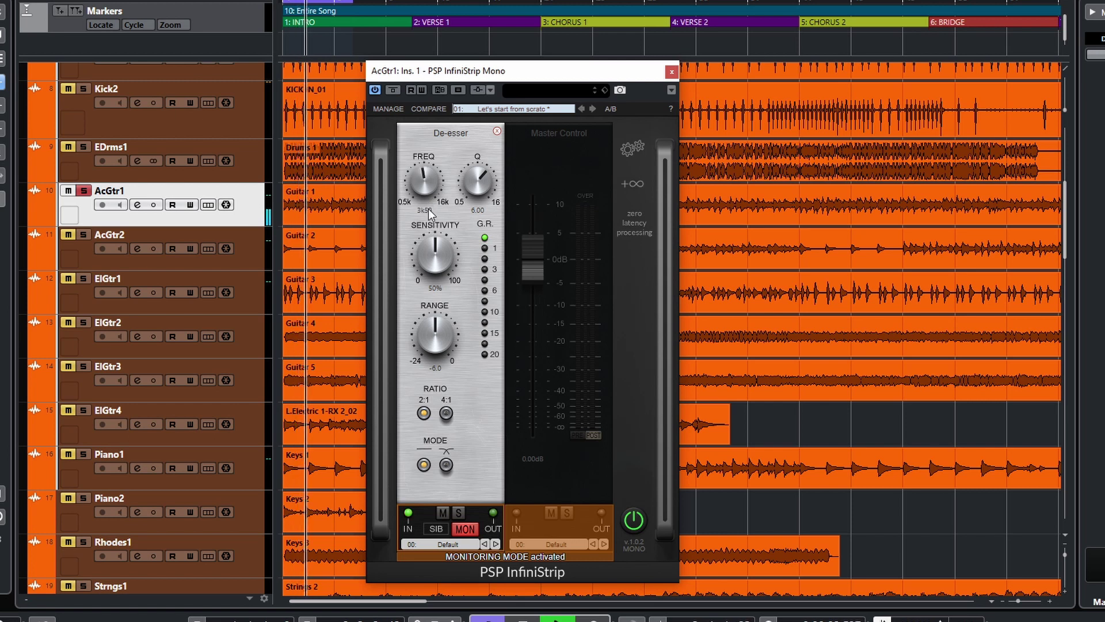
drag(427, 222, 433, 171)
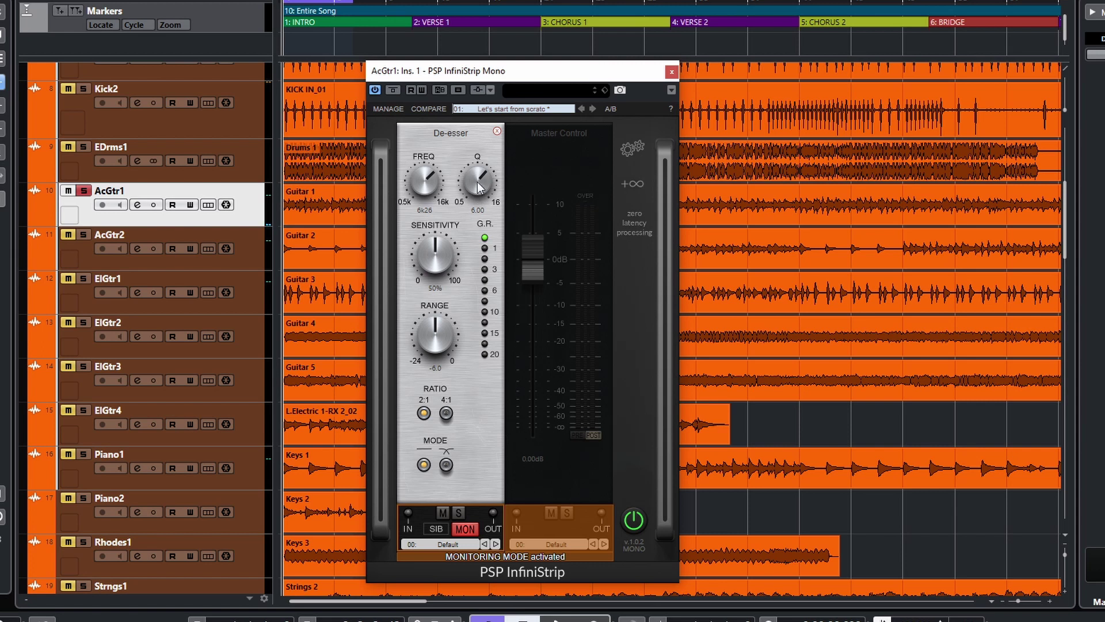
Narrow the monitored De-esser band to a Q of 11.21 and fine-tune its frequency to 6k02 during playback
drag(477, 183, 478, 182)
key(space)
drag(479, 182, 477, 136)
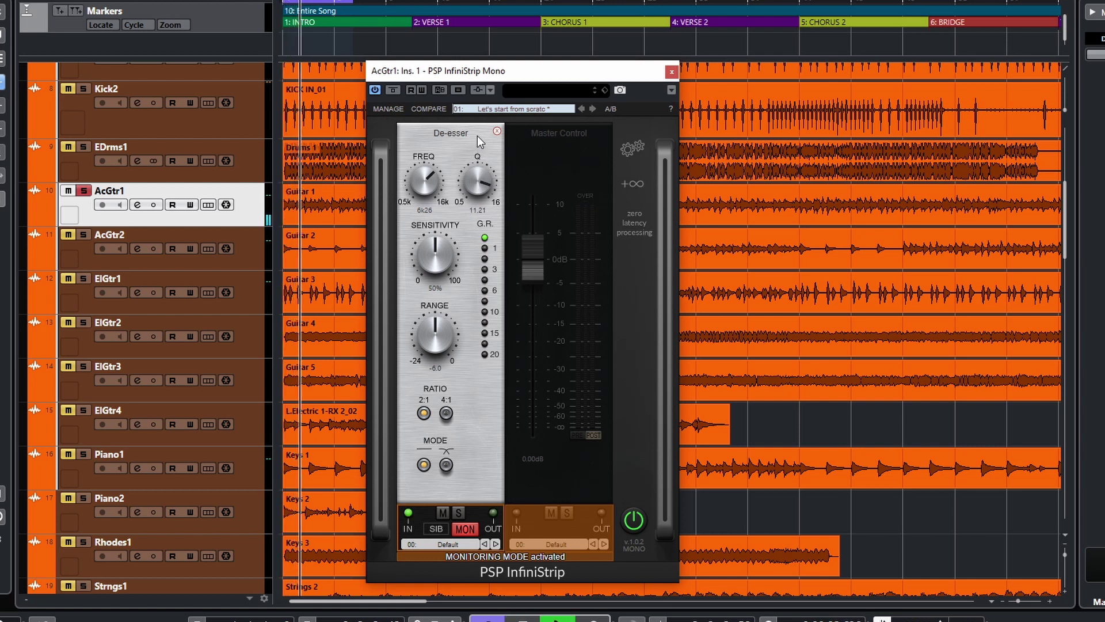
mouse_move(423, 188)
mouse_down()
mouse_move(421, 208)
mouse_move(442, 140)
mouse_move(444, 187)
mouse_up()
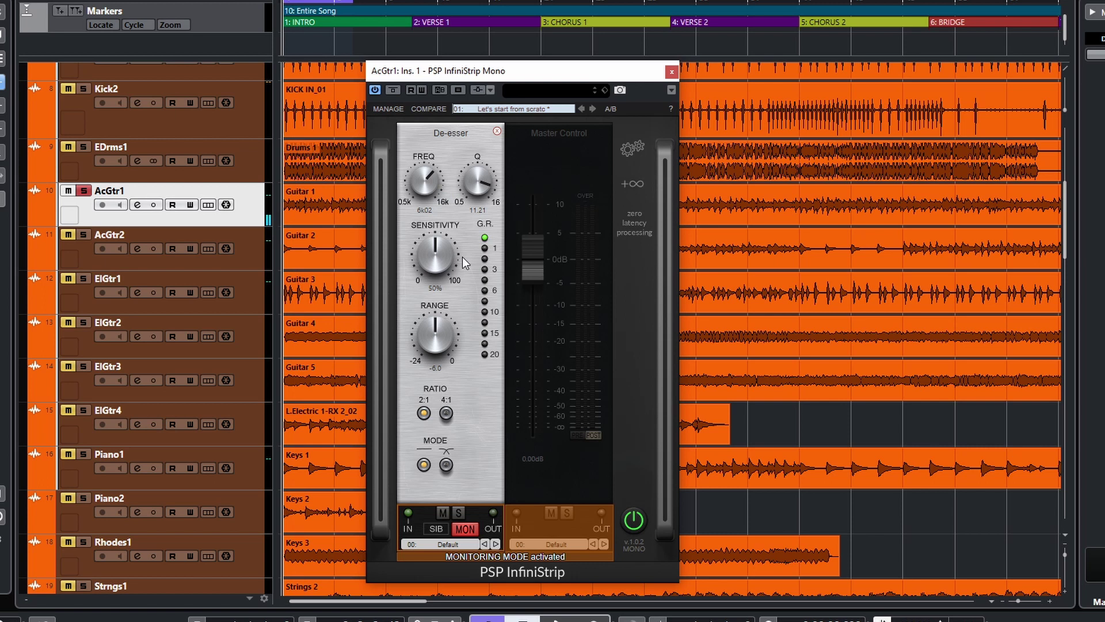
Turn off monitoring and play AcGtr1 with the De-esser at a 4:1 ratio and Sensitivity raised to 77%
click(465, 529)
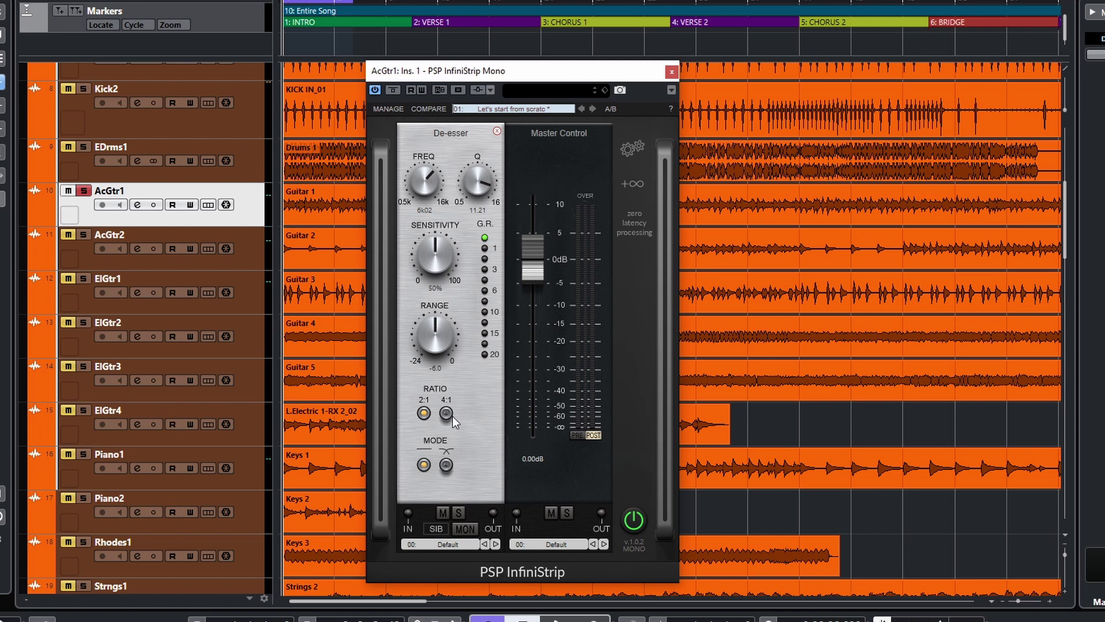
key(space)
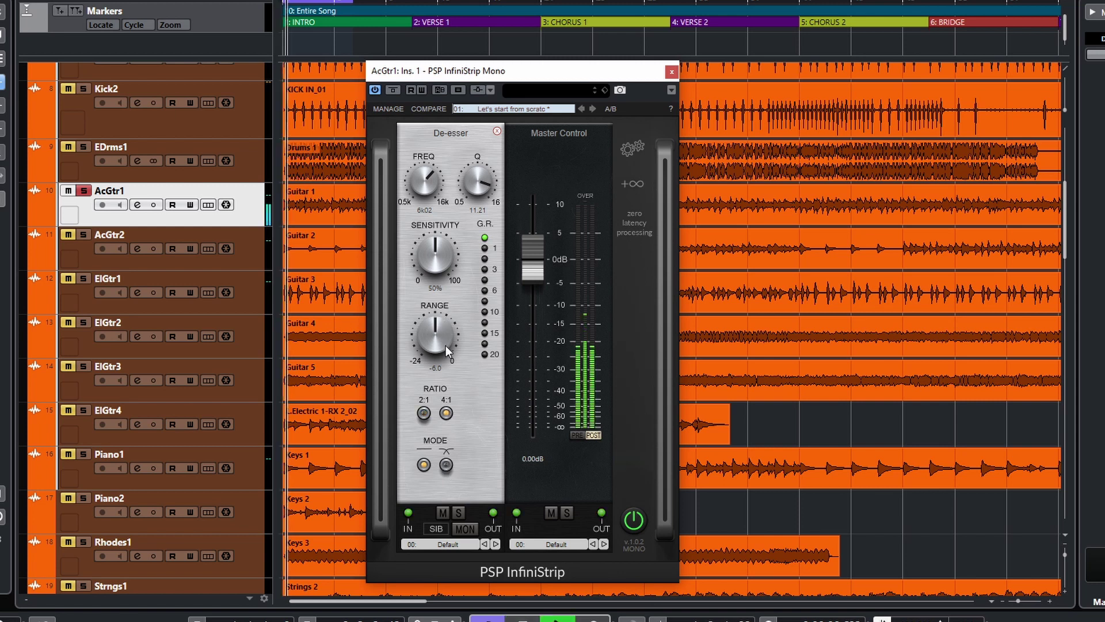
drag(437, 273, 444, 210)
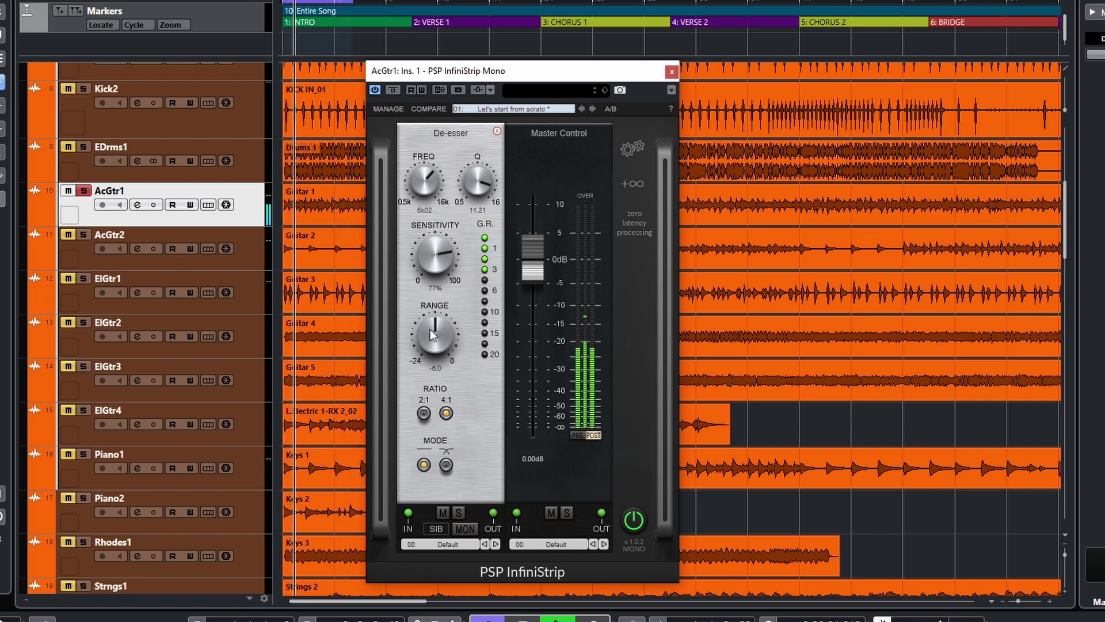
key(space)
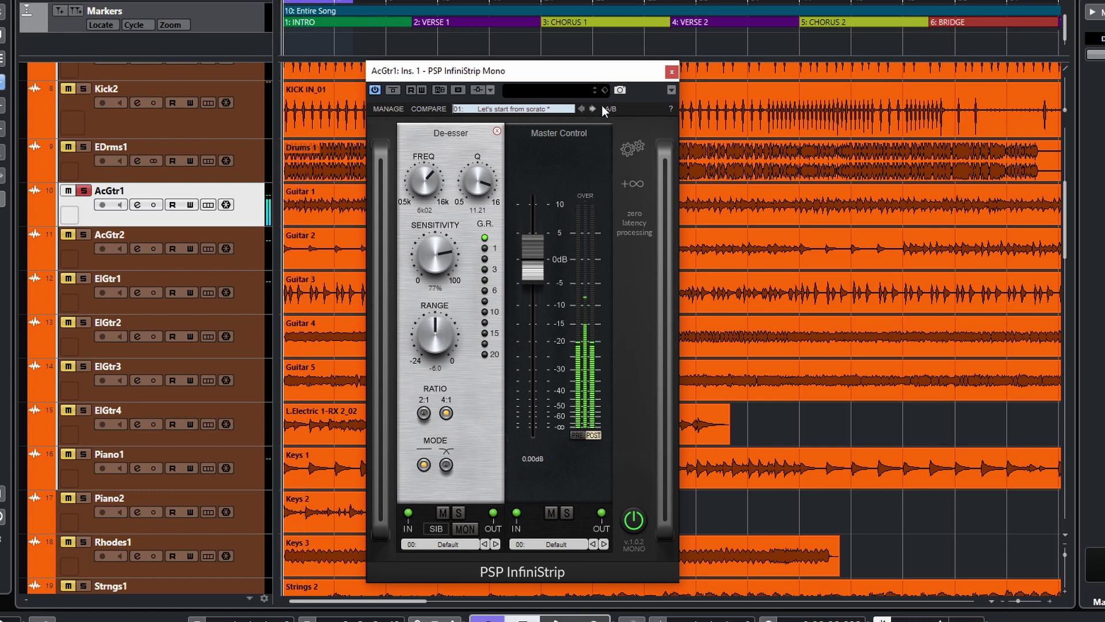
click(671, 72)
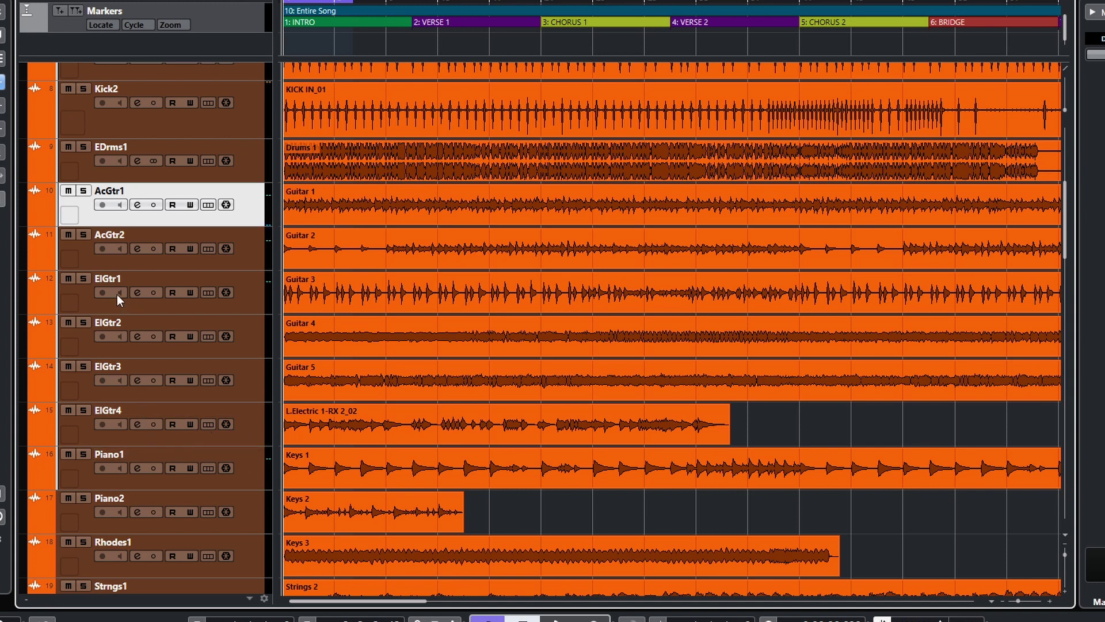
Solo and audition ElGtr1, and load PSP InfiniStrip Mono in its first insert slot
click(83, 278)
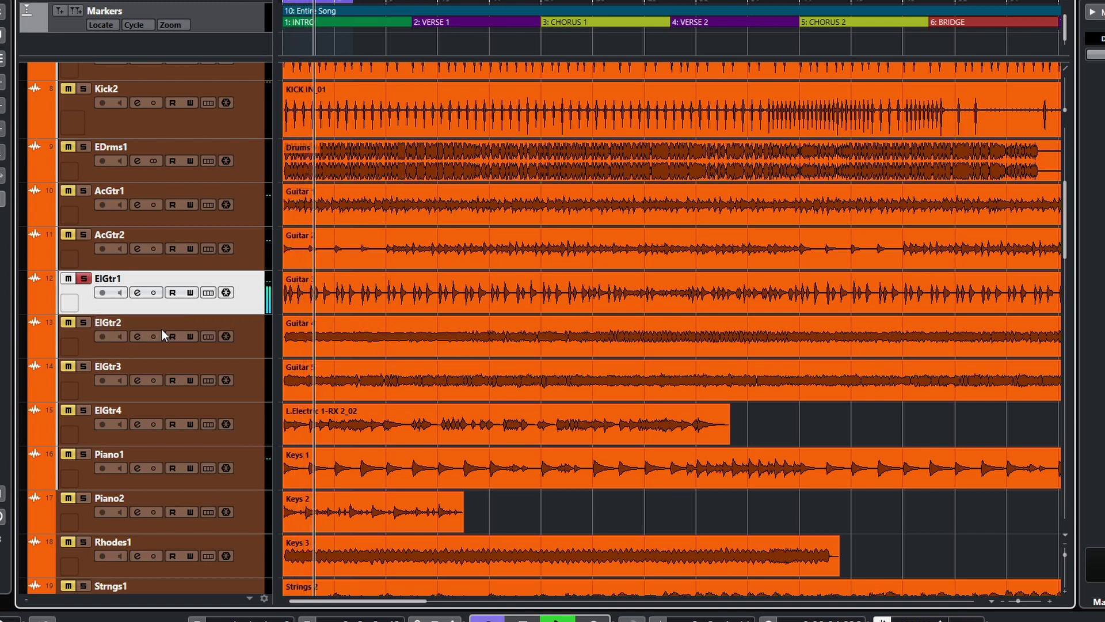
click(141, 294)
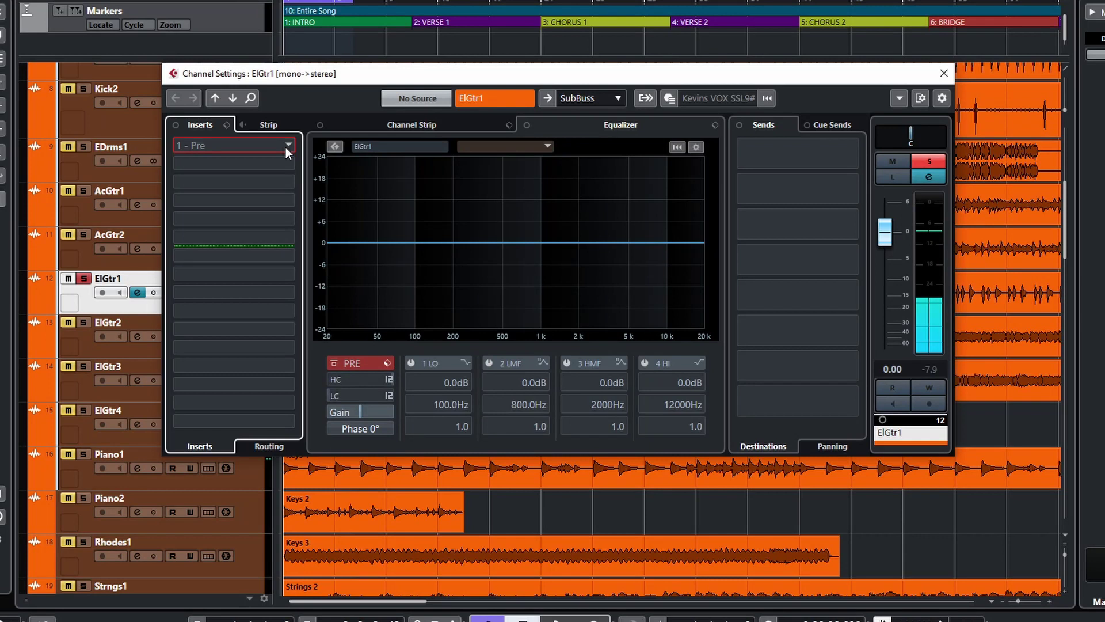
click(286, 148)
text(inf)
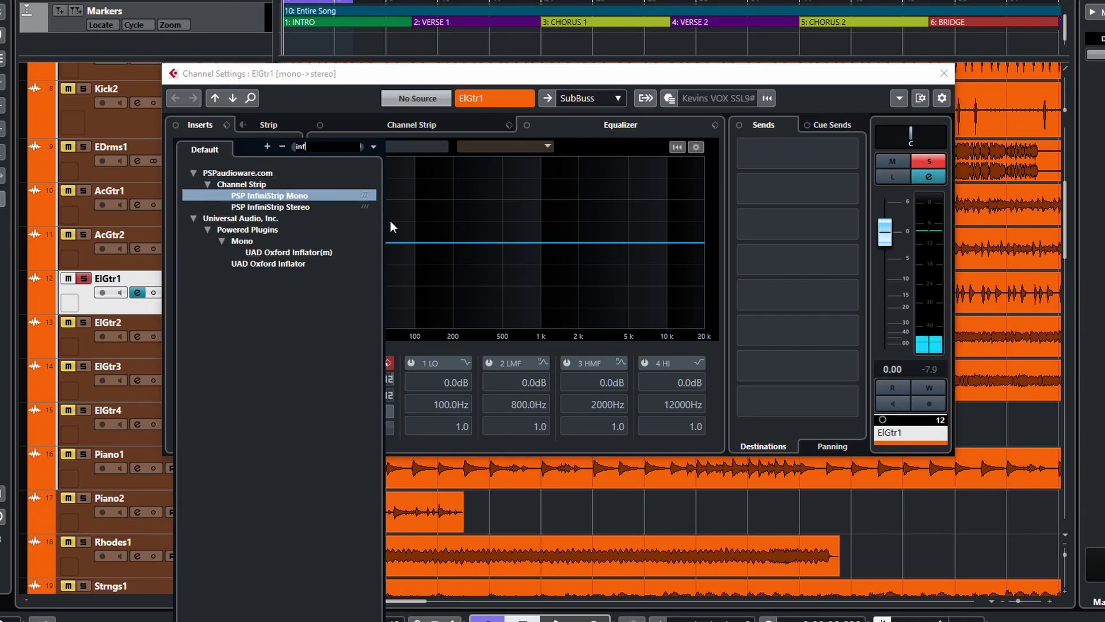
click(306, 198)
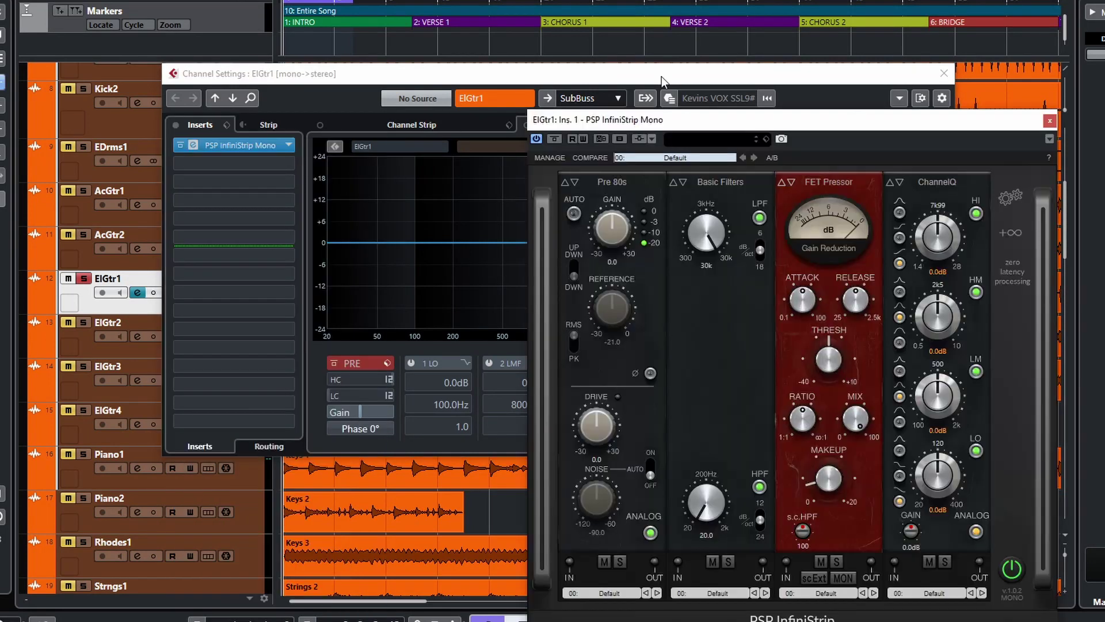
click(944, 73)
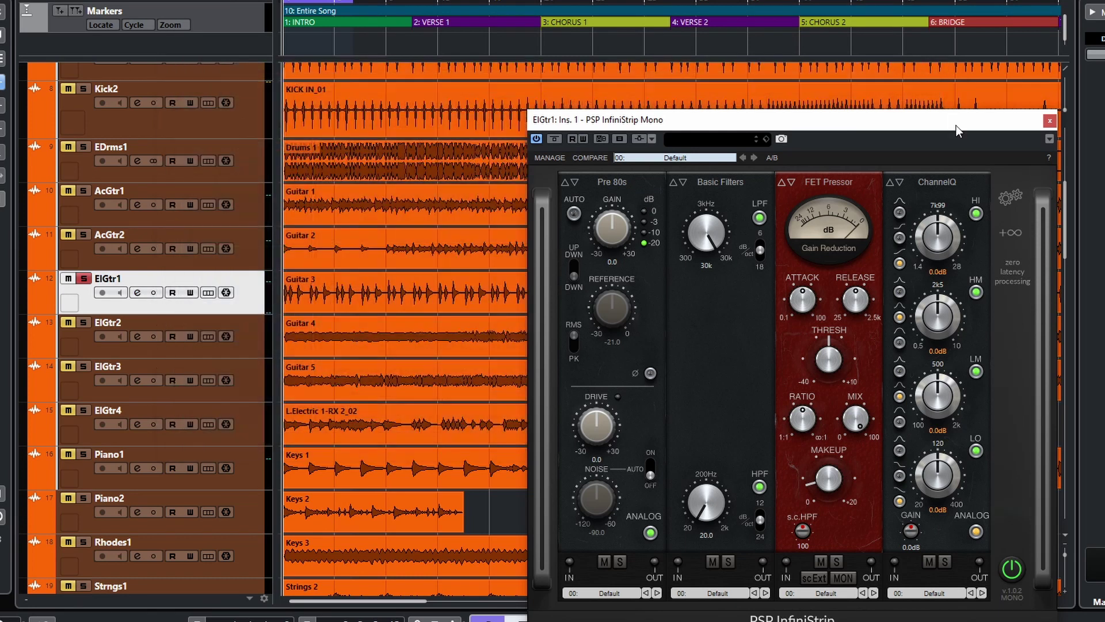
Add a De-esser module to the end of the InfiniStrip on ElGtr1
drag(958, 130, 783, 95)
click(846, 199)
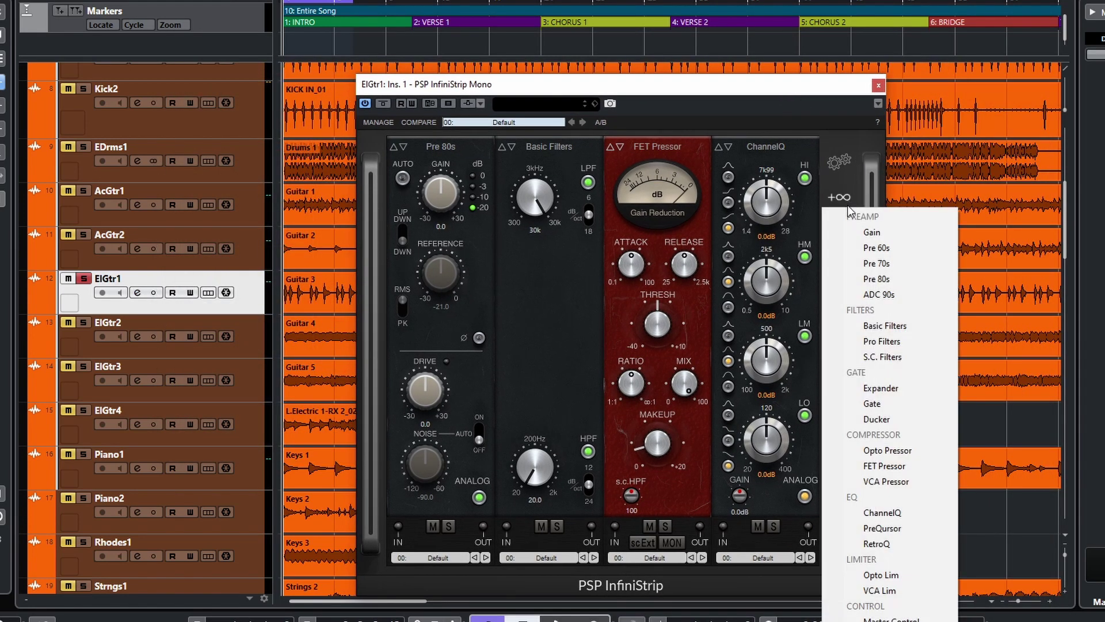
click(898, 620)
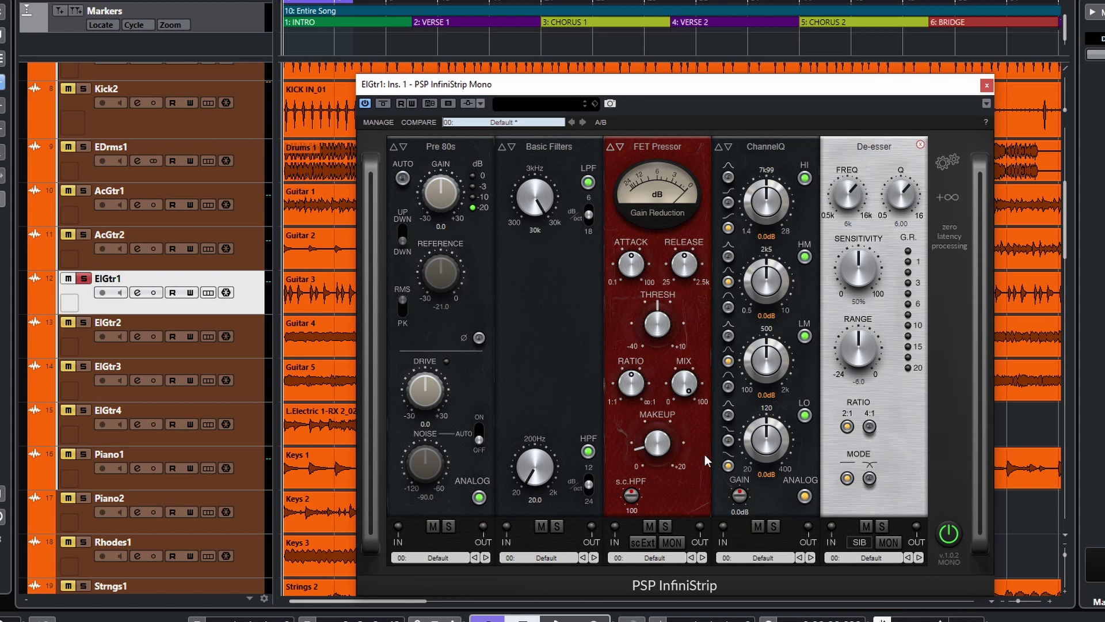
Remove the ChannelQ, FET Pressor, Basic Filters and Pre 80s modules from ElGtr1's InfiniStrip, keeping the De-esser
drag(780, 172, 718, 339)
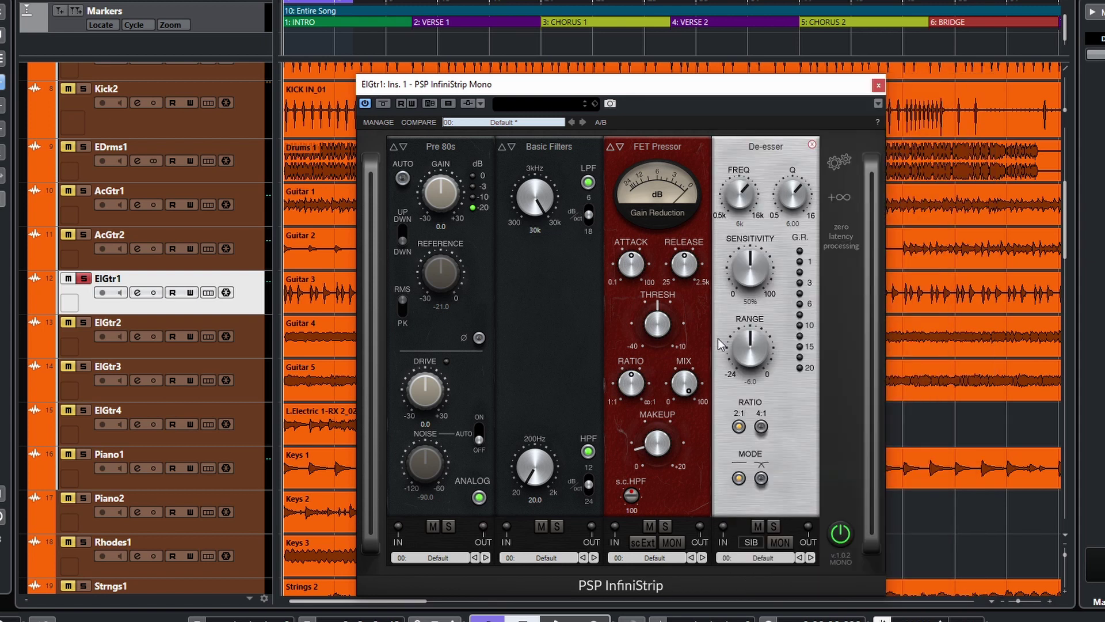
drag(673, 152, 579, 280)
drag(568, 213, 538, 319)
drag(462, 214, 471, 333)
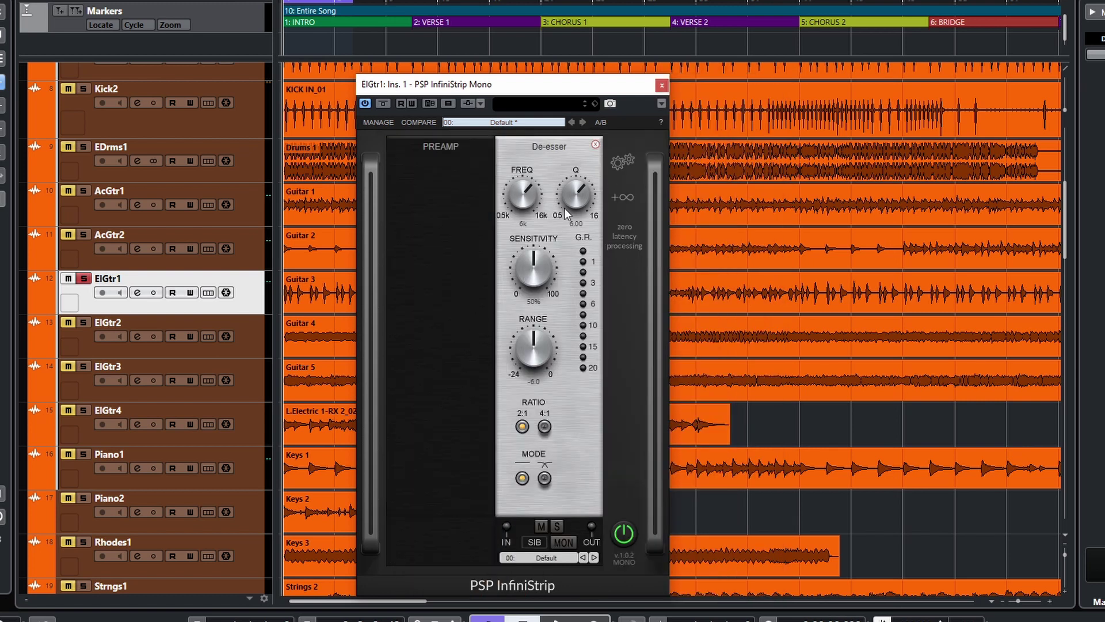
Monitor the De-esser's detection band during playback and set its frequency to 6k26 and Q to 6.82
click(563, 541)
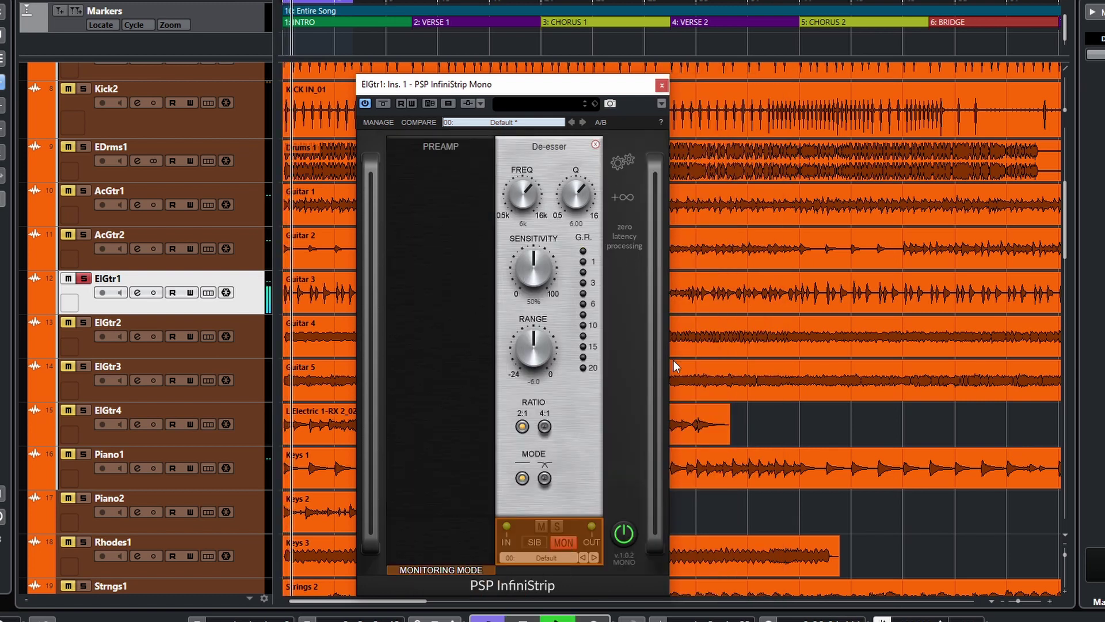
mouse_move(528, 202)
mouse_down()
mouse_move(531, 184)
mouse_move(533, 228)
mouse_move(535, 205)
mouse_up()
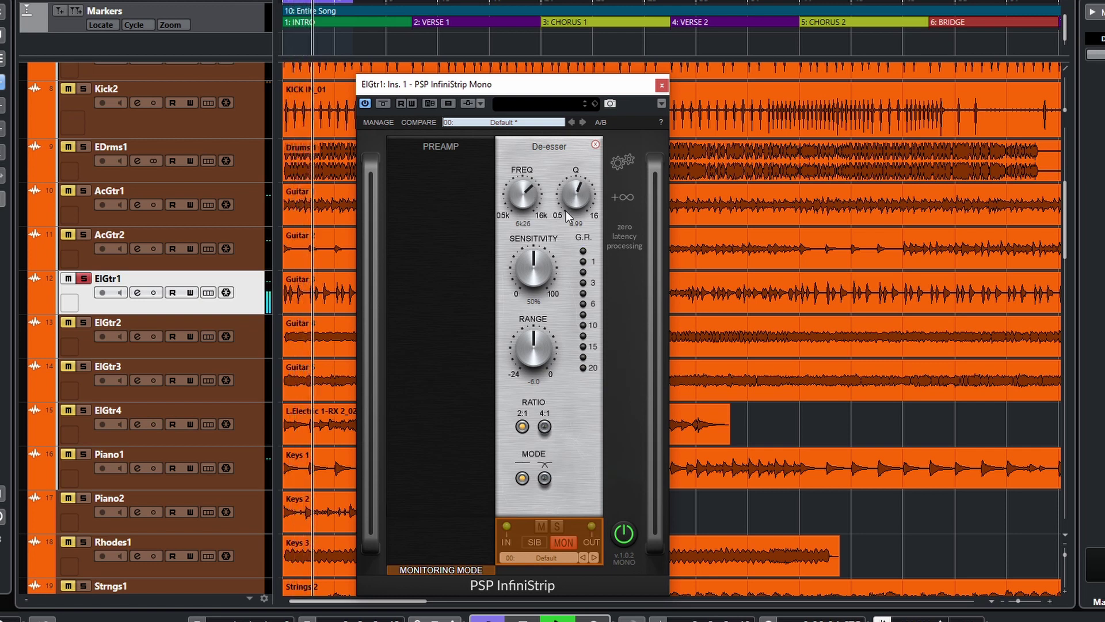
drag(565, 214, 569, 193)
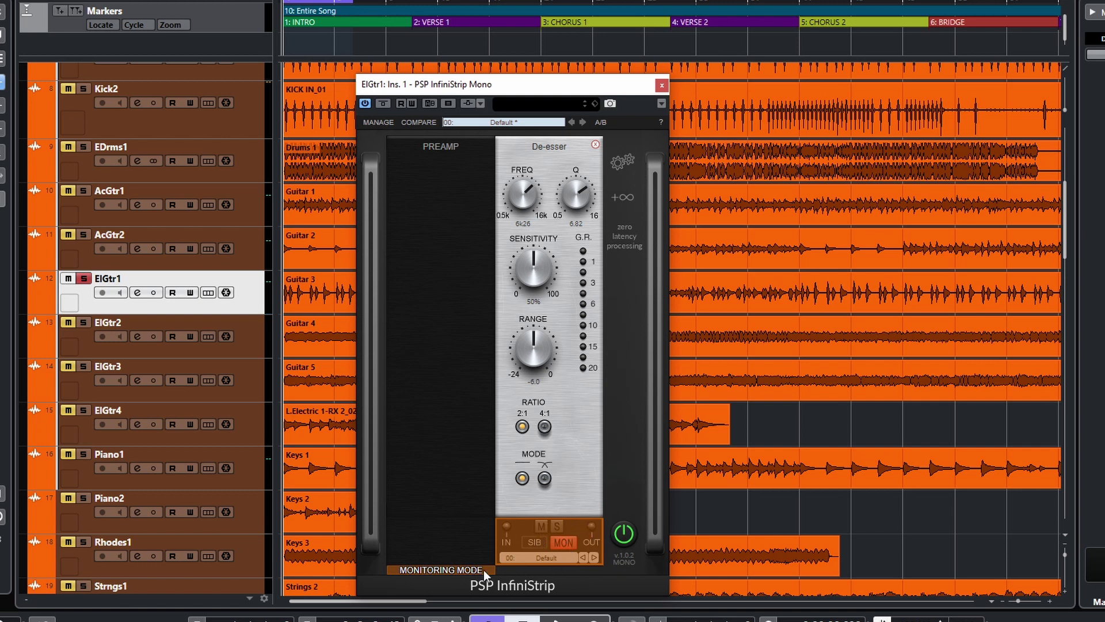
Add a Master Control module after the De-esser in ElGtr1's InfiniStrip
click(556, 150)
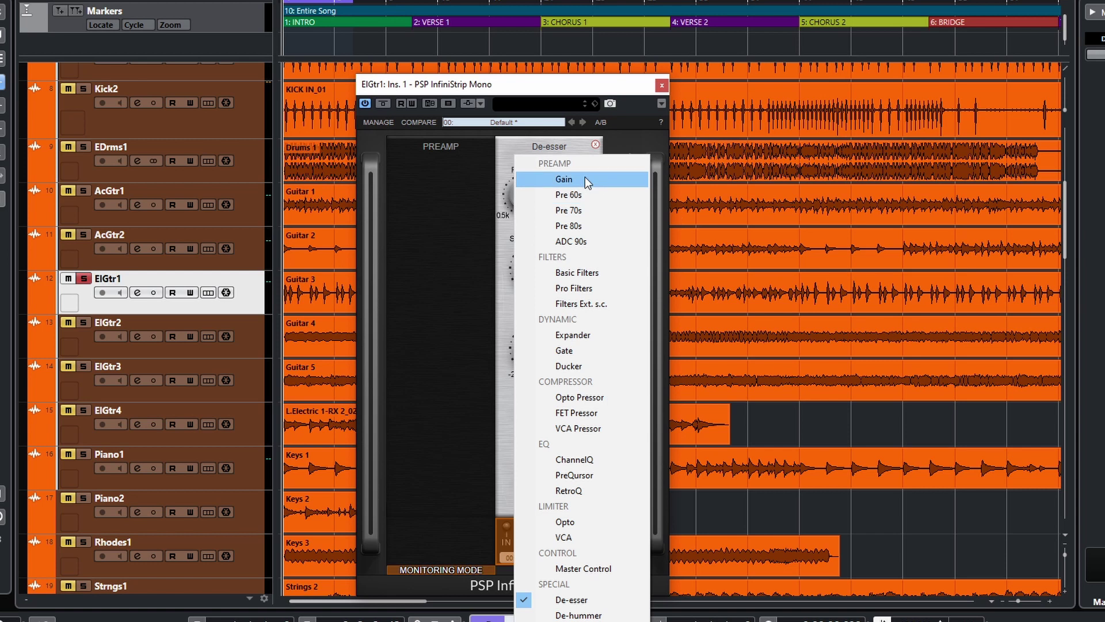
click(603, 146)
click(624, 198)
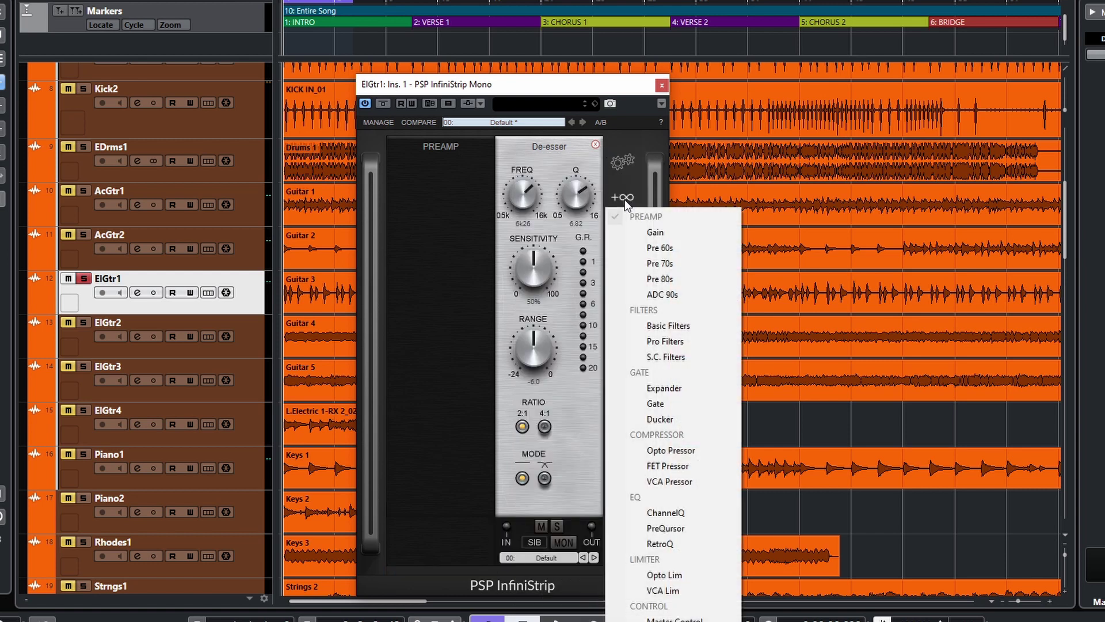
click(664, 618)
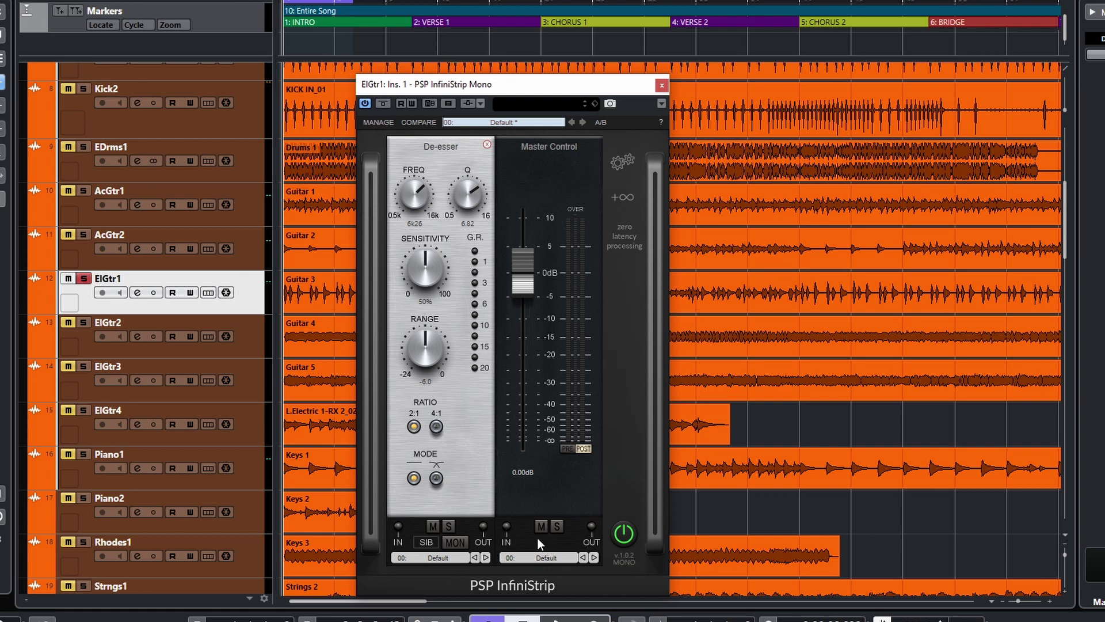
Demonstrate the De-esser's mute and monitor switches by turning each on and off
click(434, 525)
click(435, 528)
click(457, 544)
click(458, 543)
click(458, 544)
click(456, 545)
During playback, set the De-esser's Sensitivity to 77% and Range to -6.6, with a 4:1 ratio and the peaked band mode
drag(420, 260, 414, 244)
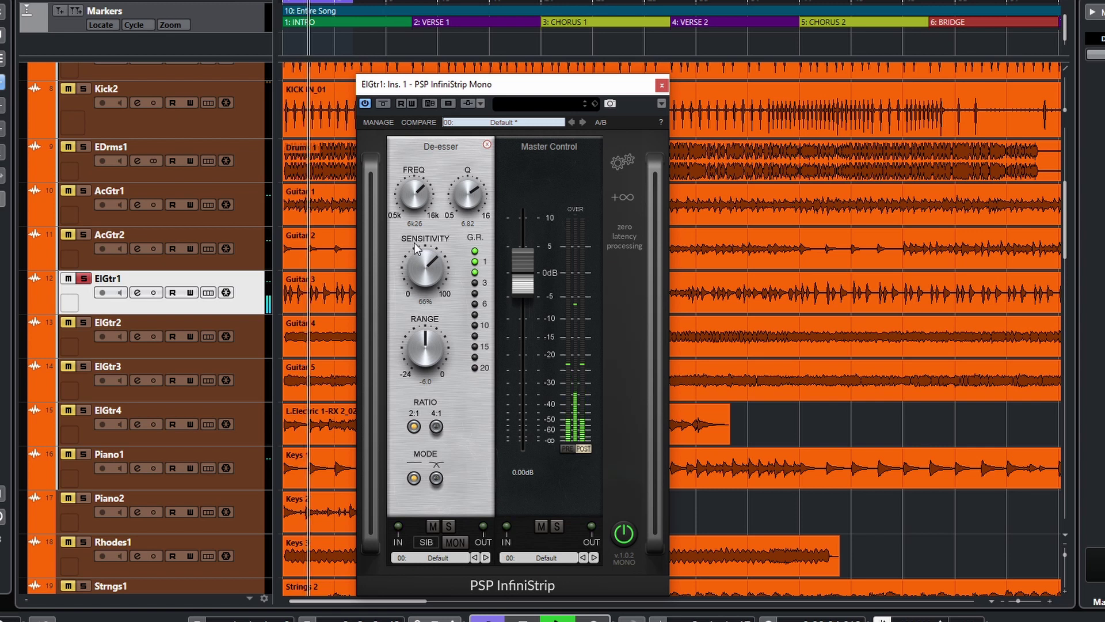
drag(415, 244, 419, 236)
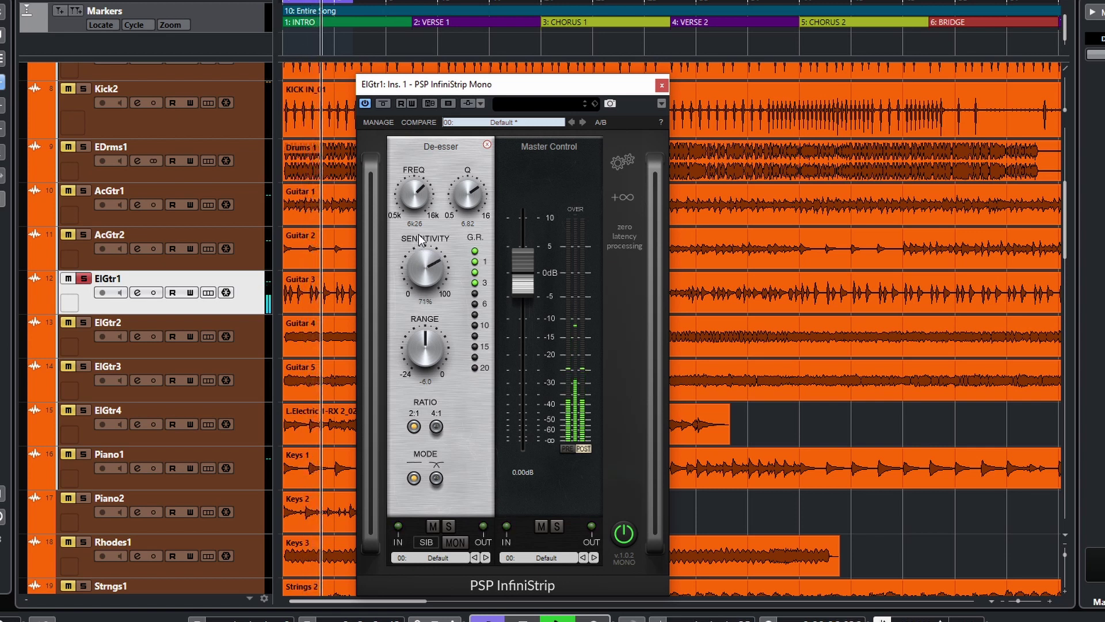
drag(434, 357, 425, 362)
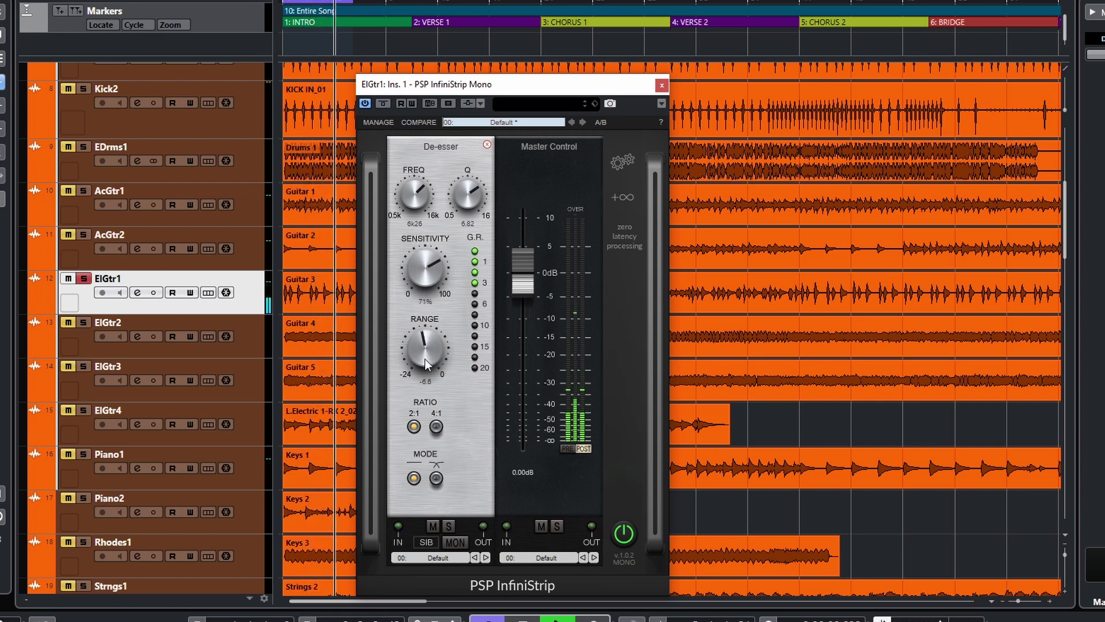
drag(426, 269, 428, 260)
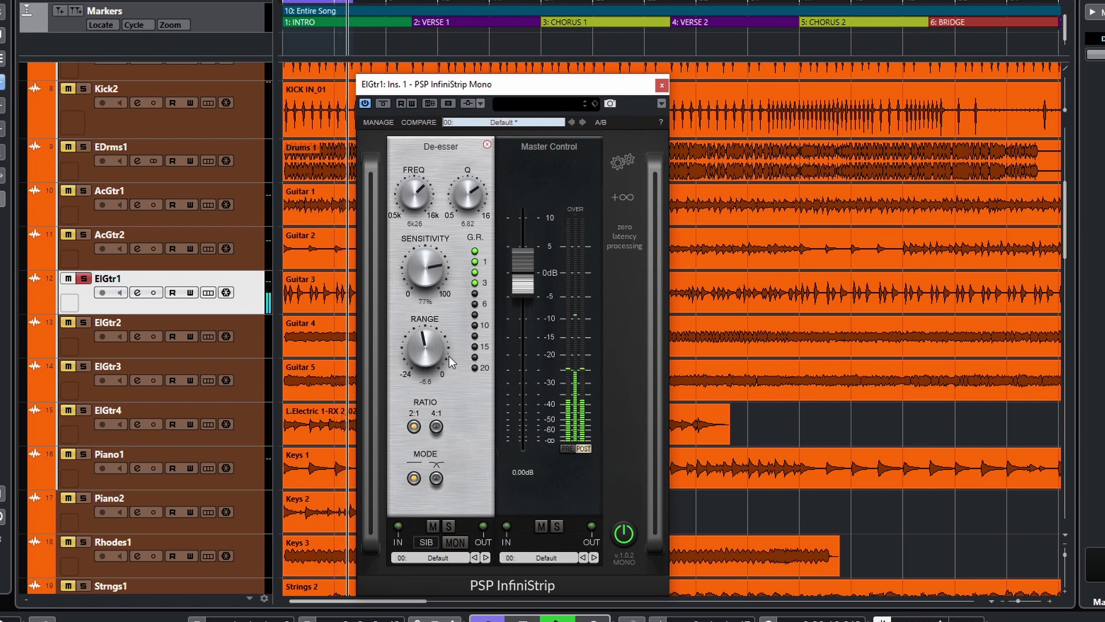
click(437, 426)
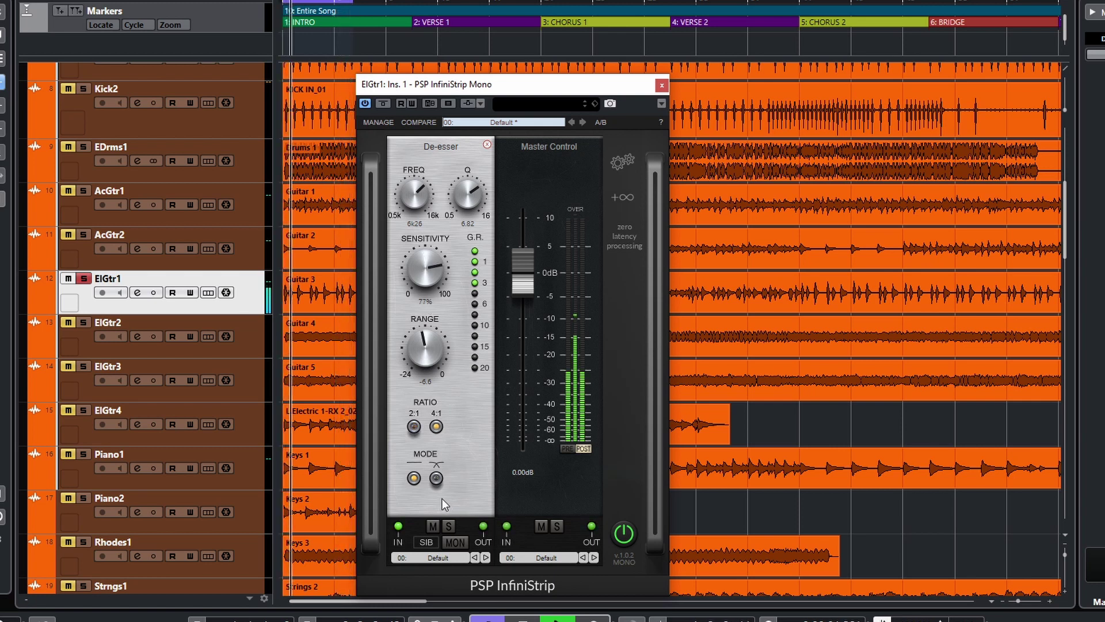
click(436, 478)
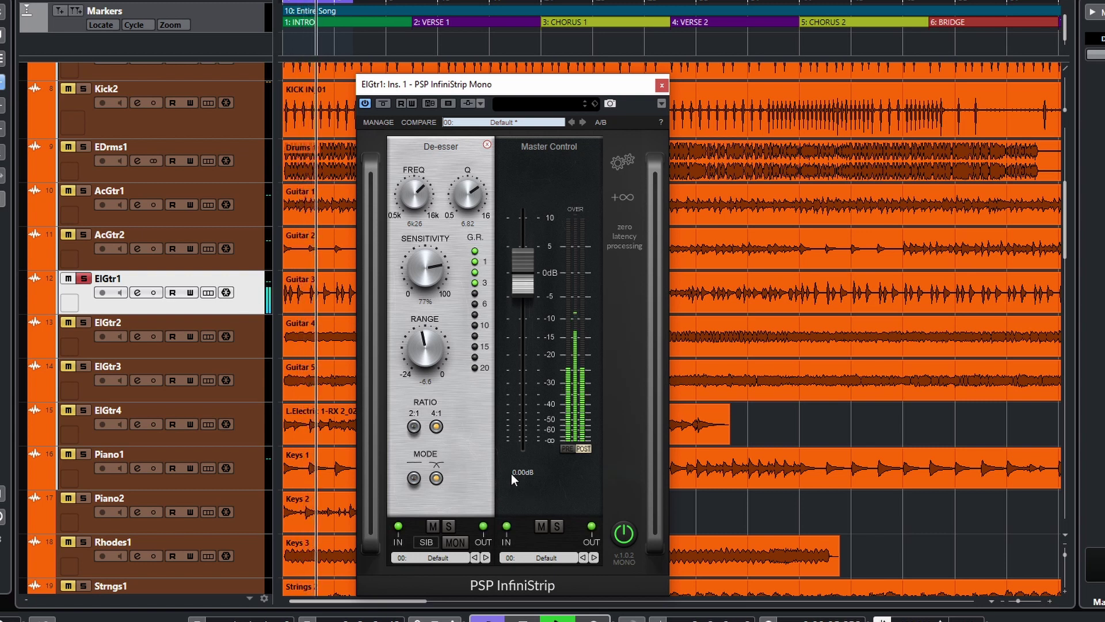
Listen to the De-esser's monitored band briefly, and compare ElGtr1 with the De-esser muted and active
click(455, 542)
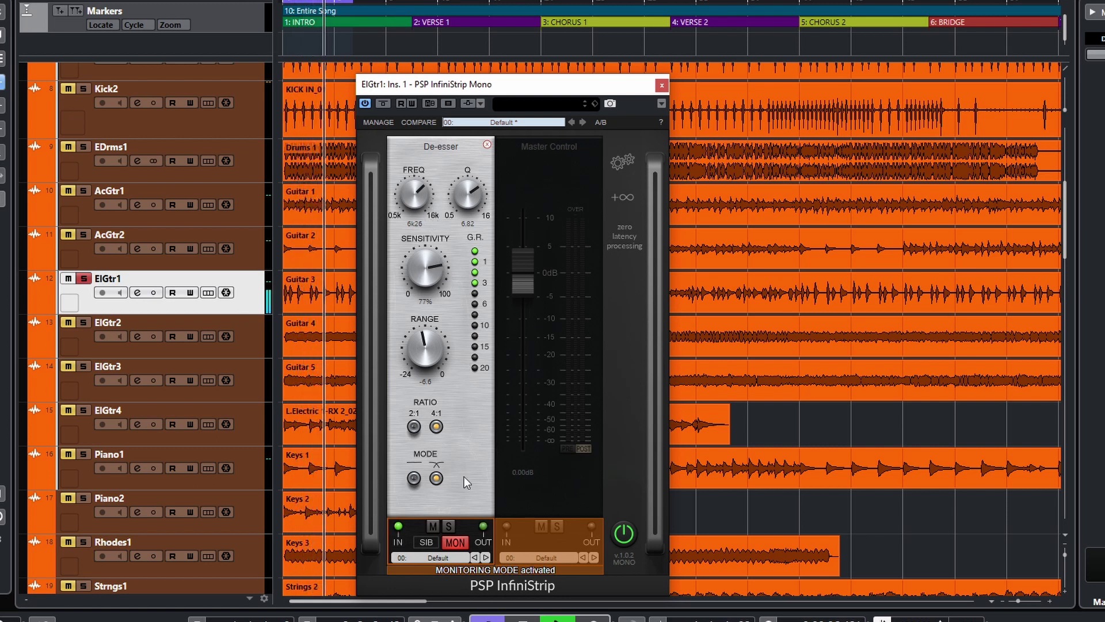
click(456, 543)
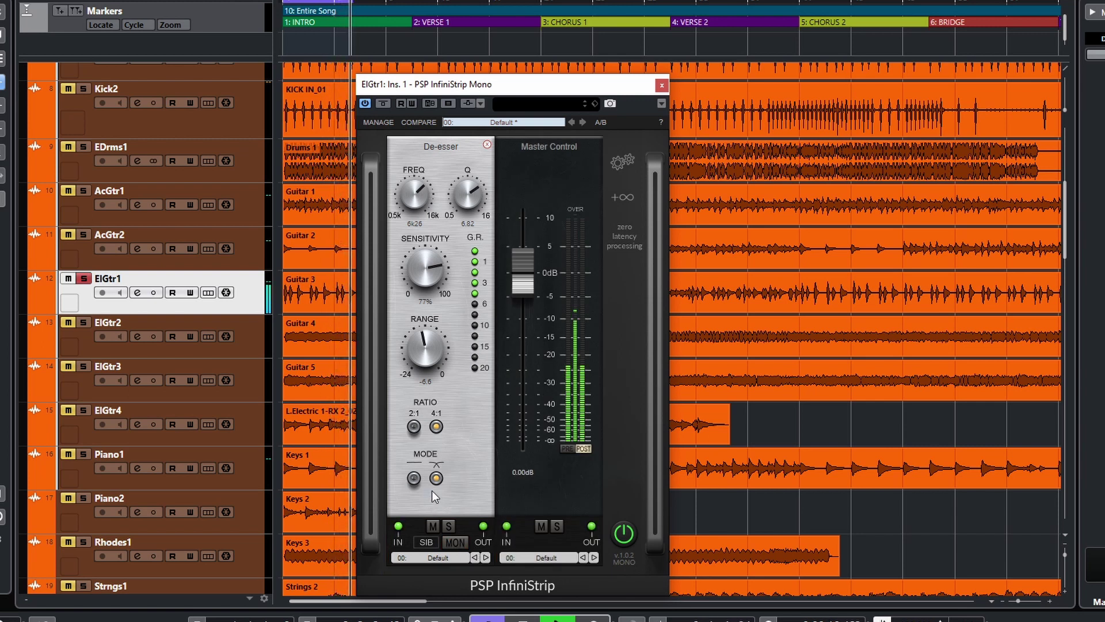
click(436, 525)
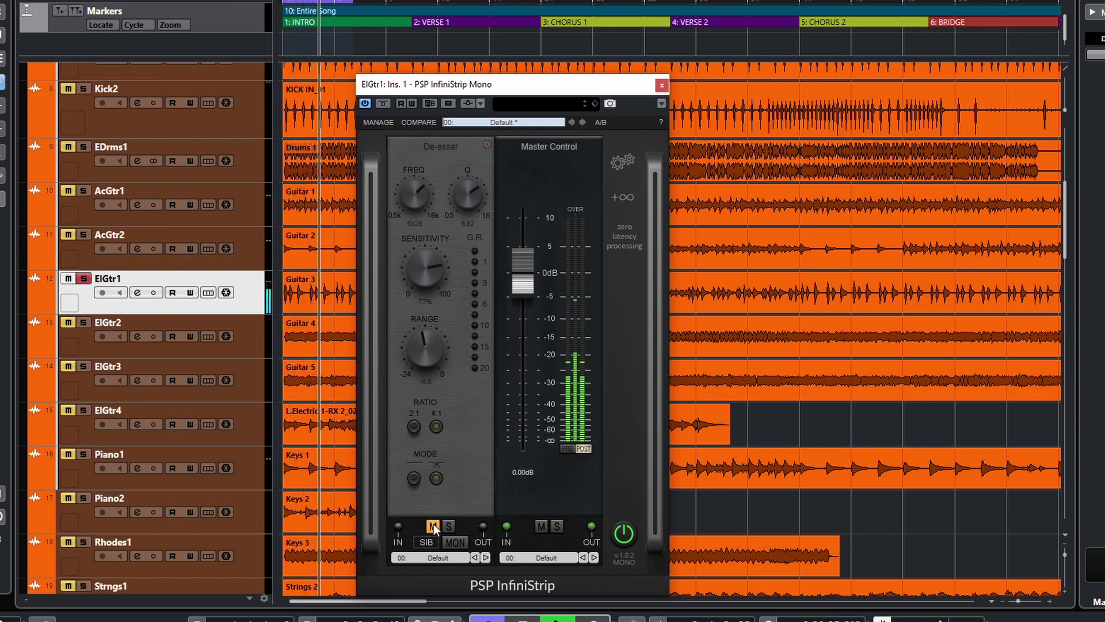
click(433, 525)
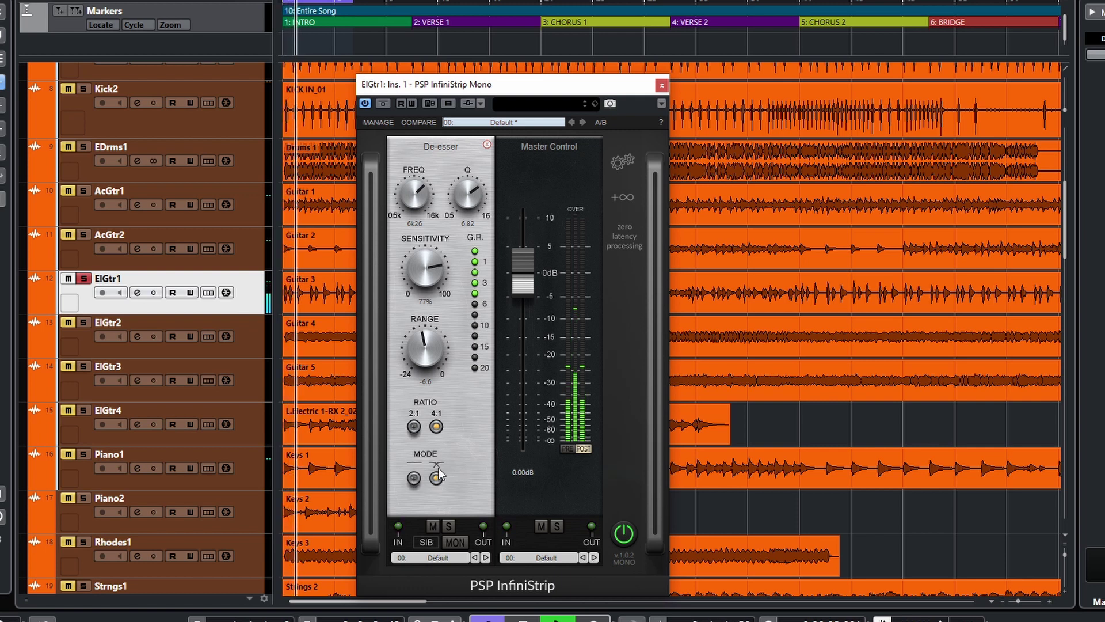
Switch the De-esser to the flat mode and compare it repeatedly against the muted module during playback
click(415, 478)
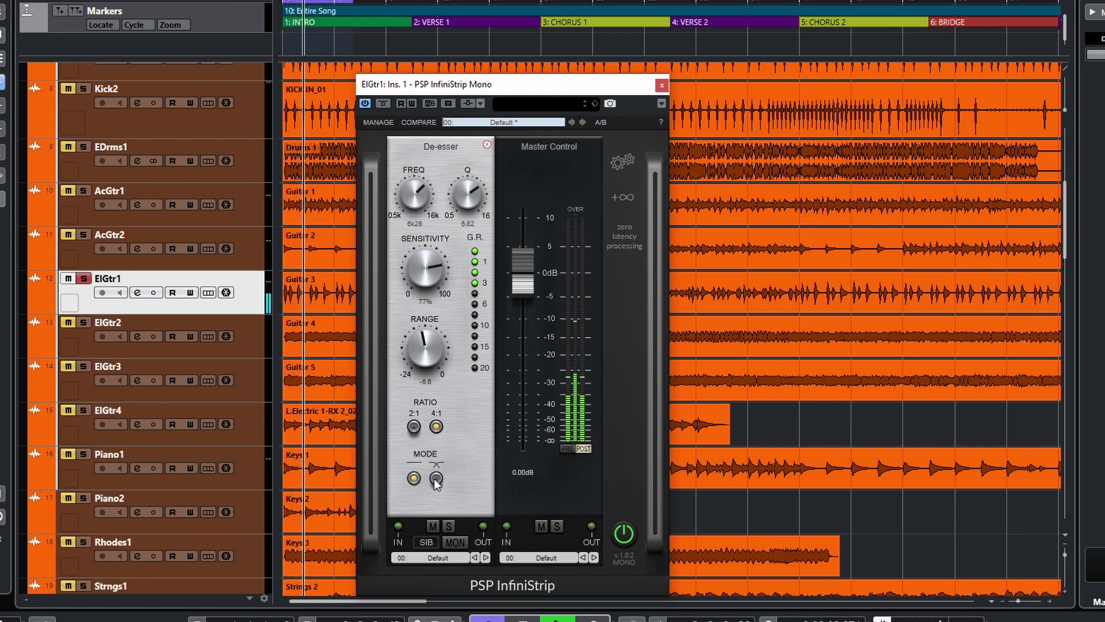
click(432, 526)
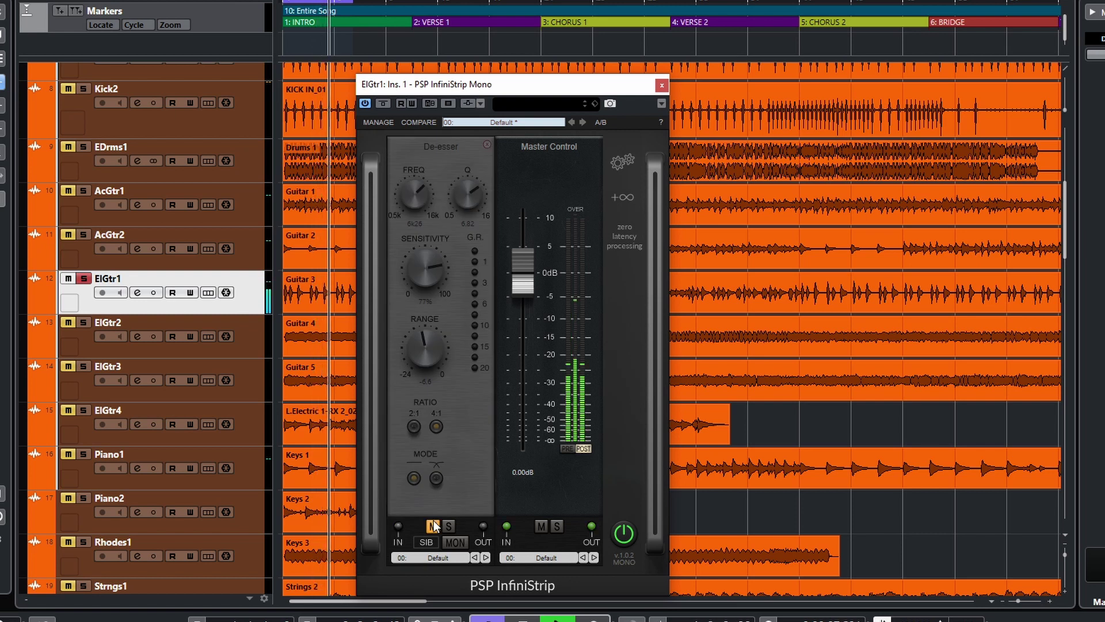
click(433, 526)
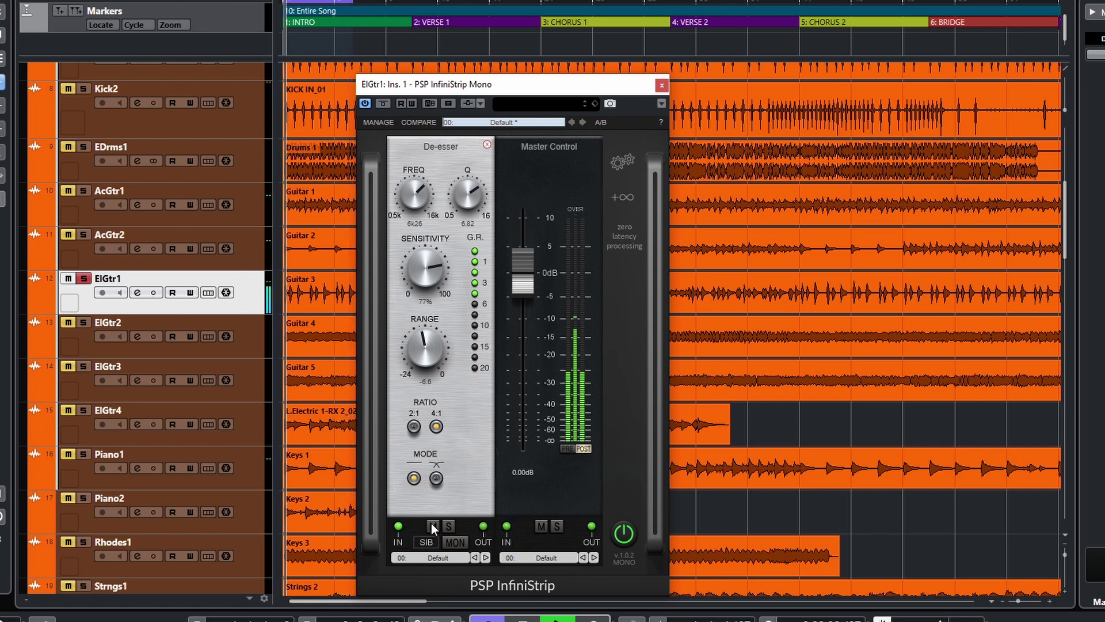
click(431, 526)
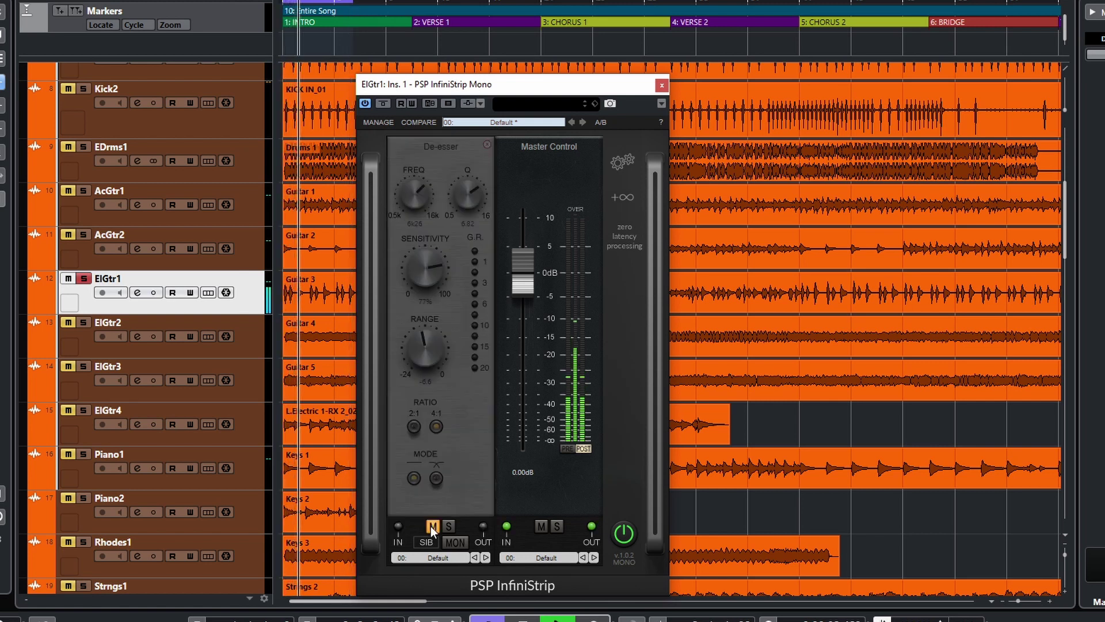
click(432, 526)
Compare the flat and peaked De-esser modes, check the peaked mode against the muted module, and stop playback
click(435, 478)
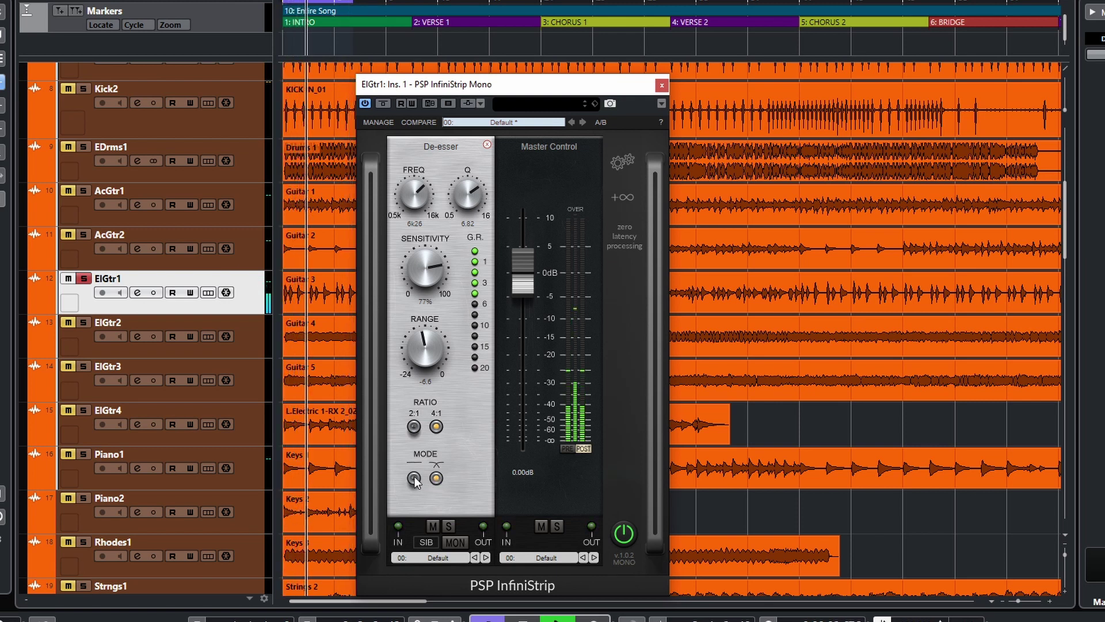
click(413, 477)
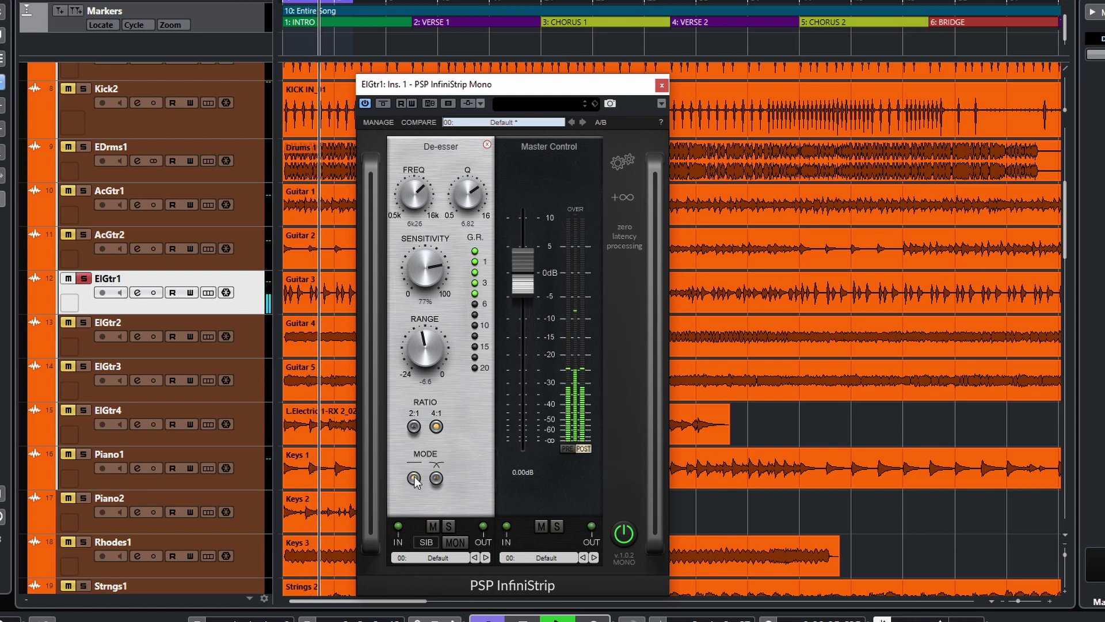
click(436, 478)
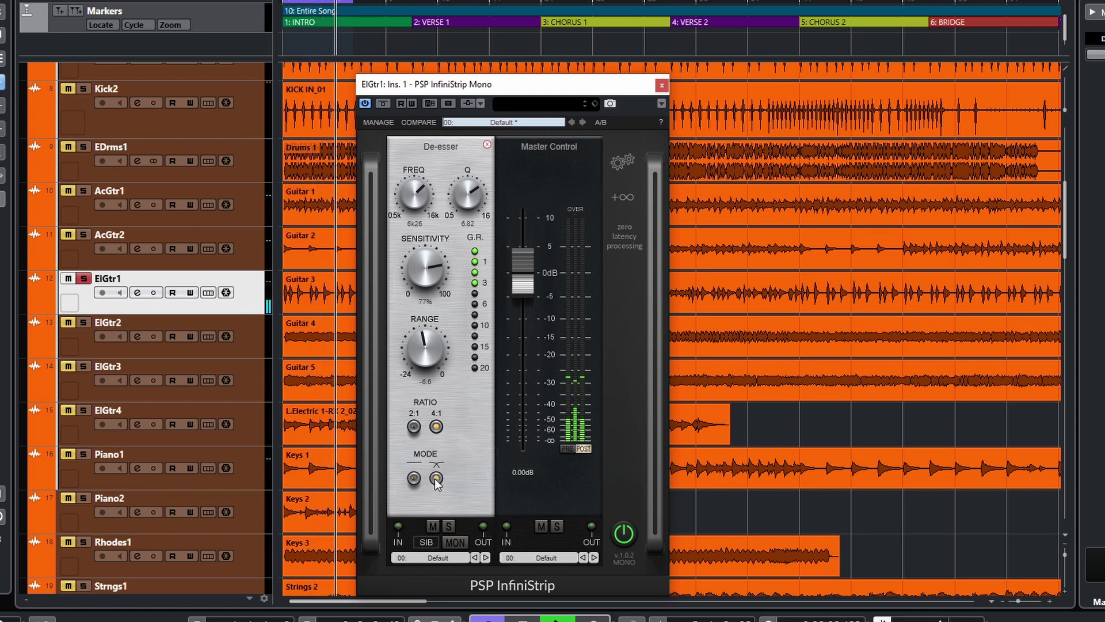
click(434, 525)
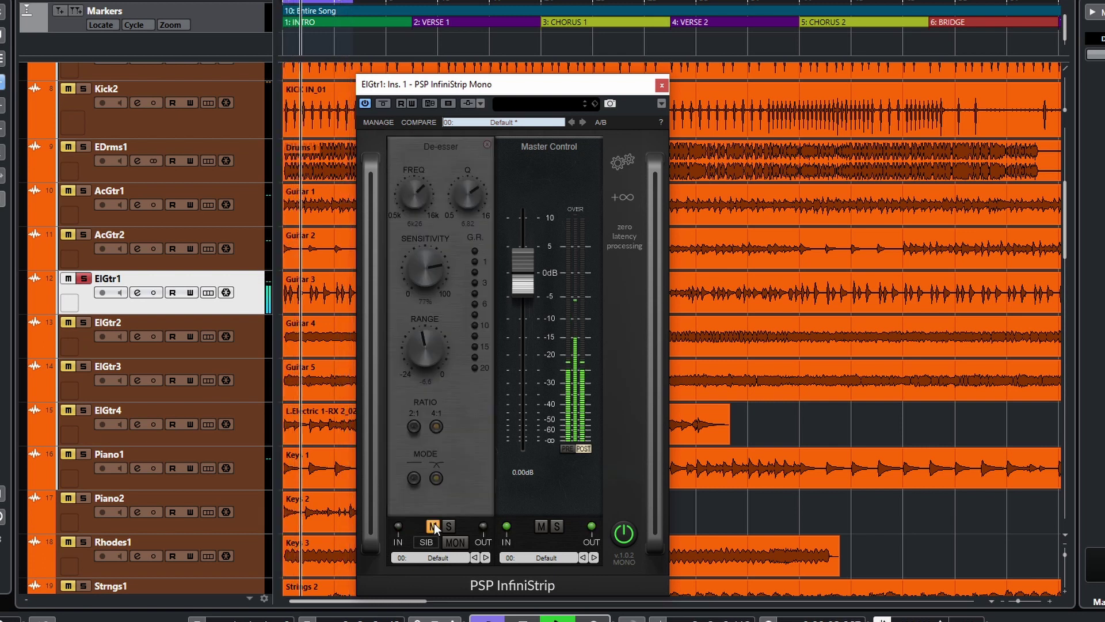
click(434, 525)
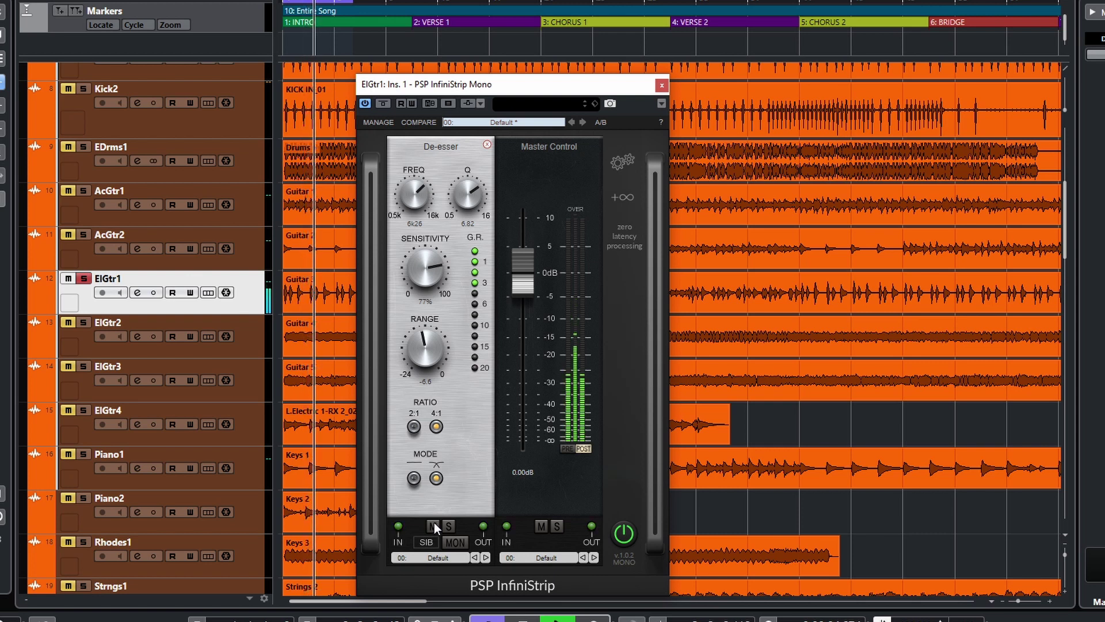
key(space)
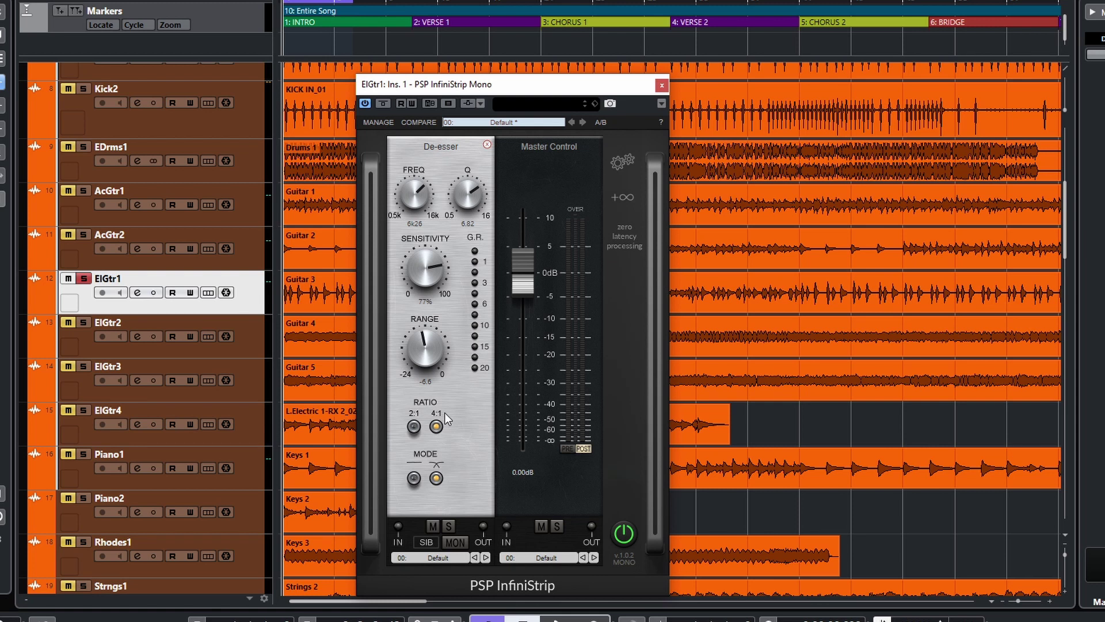
Move the InfiniStrip window up to expose the full De-esser preset list and load Voice 1
click(441, 559)
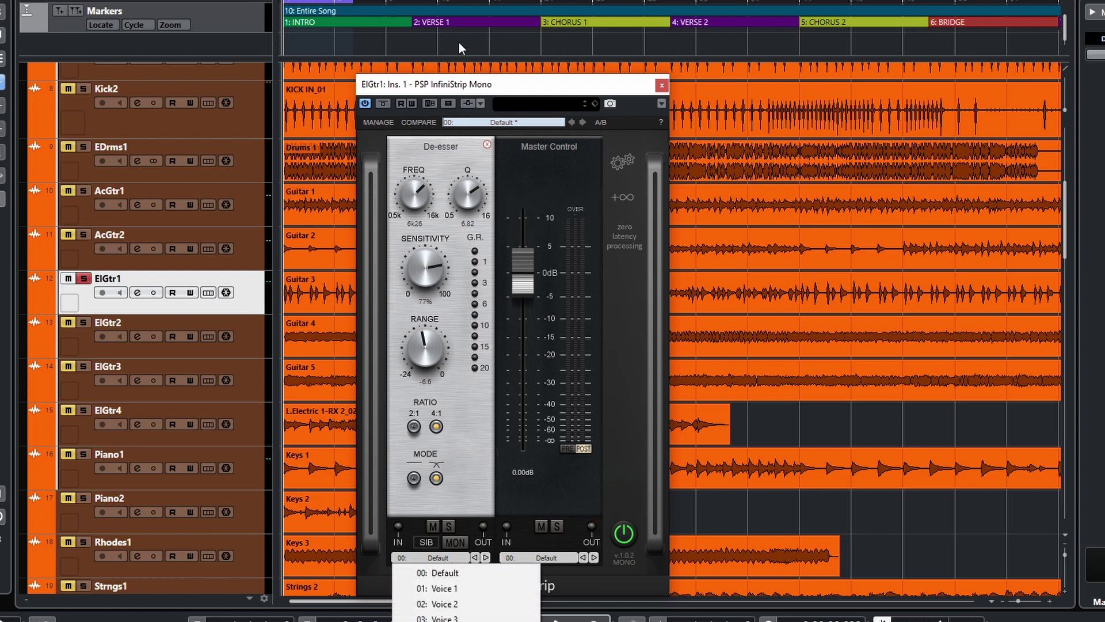
drag(484, 91, 481, 38)
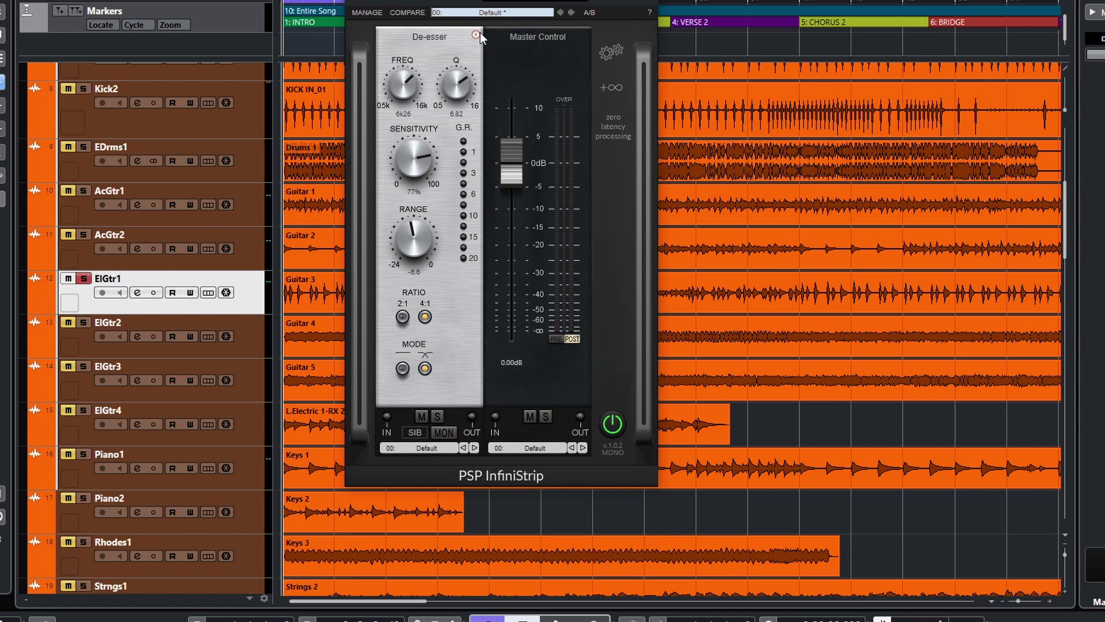
click(440, 450)
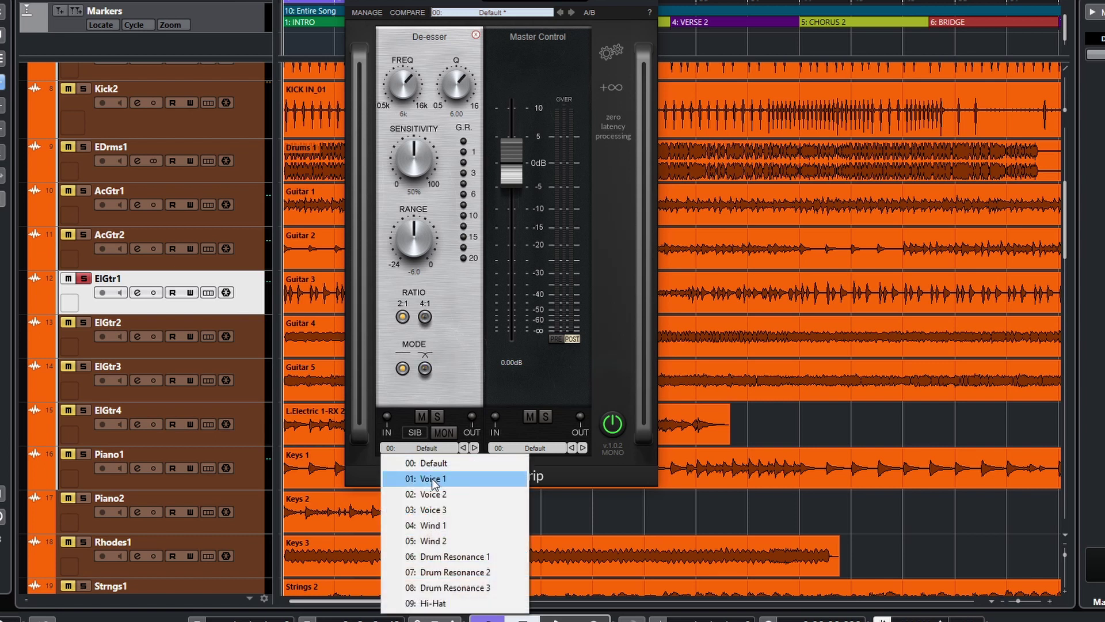
click(433, 479)
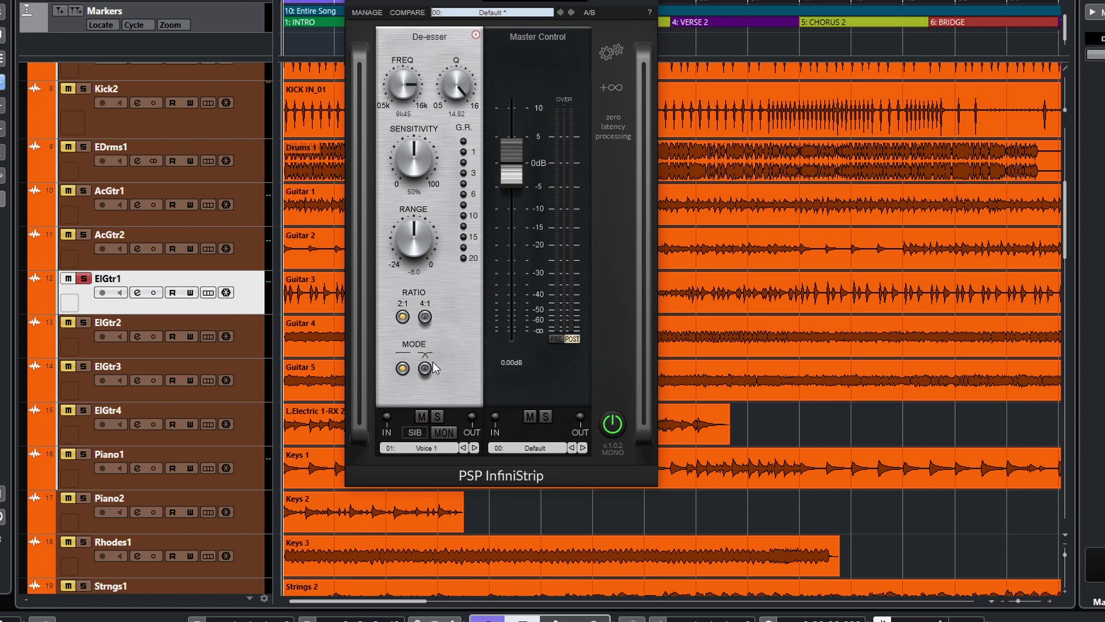
Step through the De-esser presets Voice 2, Voice 3 and Wind 1 to inspect their settings
click(431, 448)
click(433, 494)
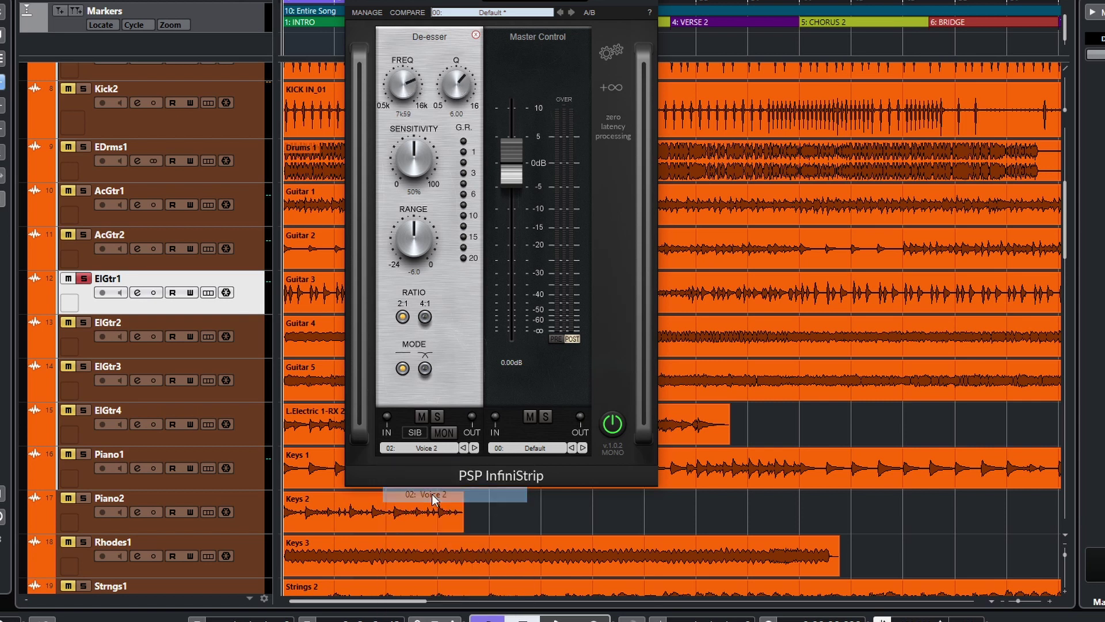
click(424, 449)
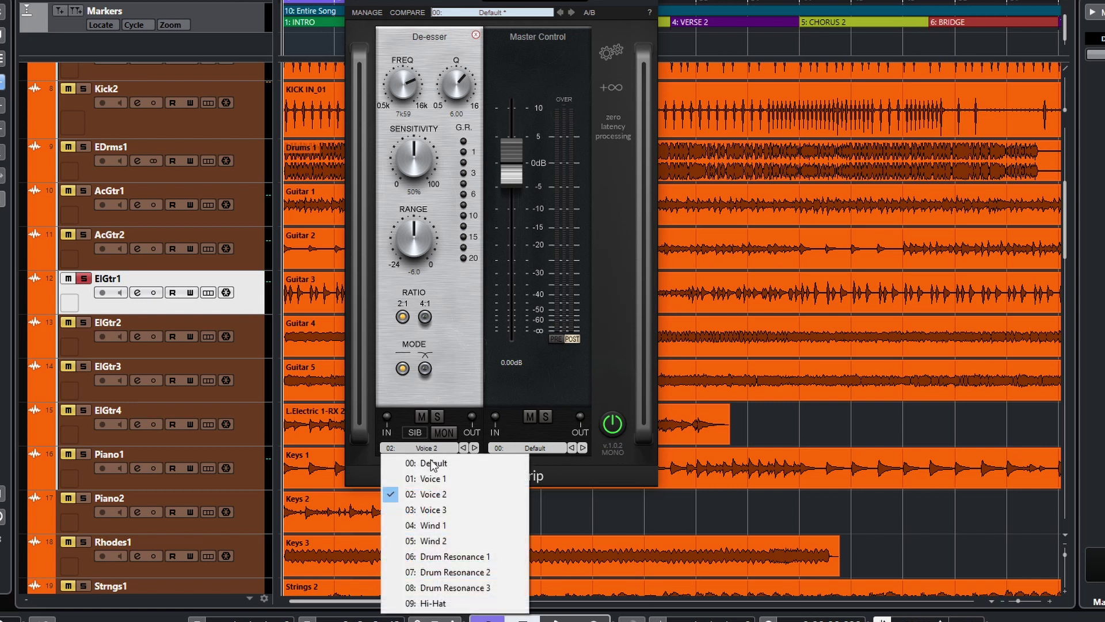
click(433, 509)
click(439, 449)
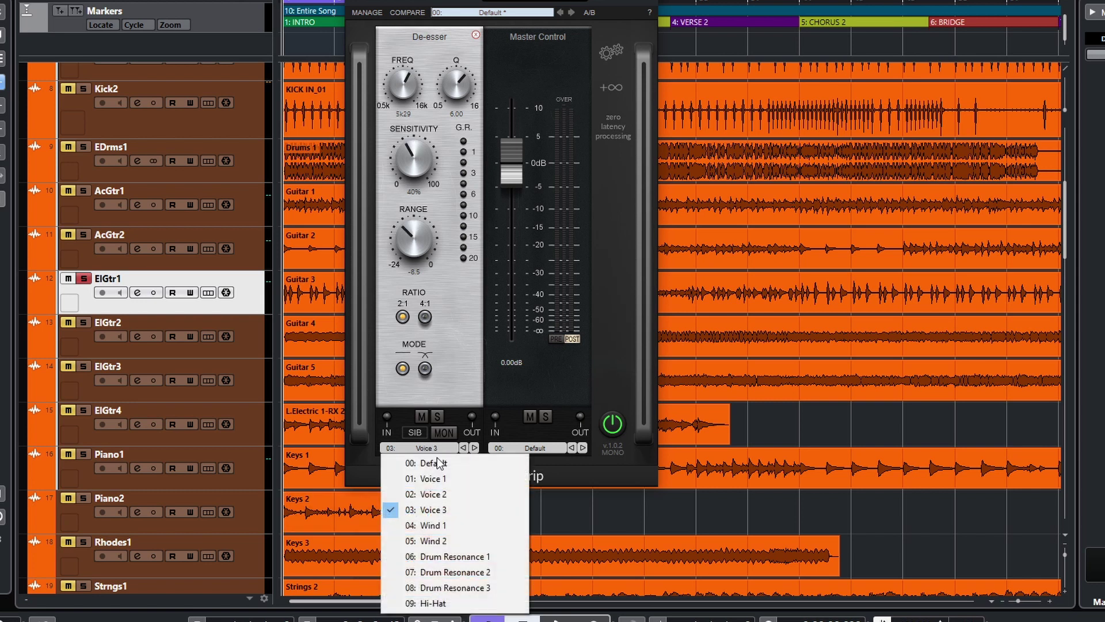
click(447, 525)
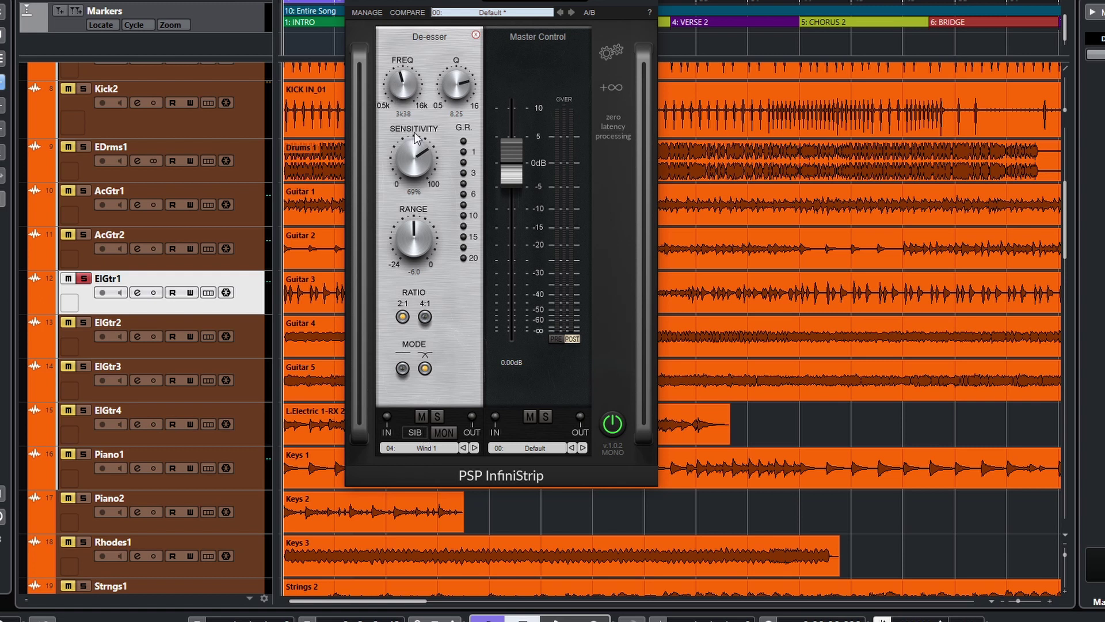
Load the De-esser presets Drum Resonance 1 and Hi-Hat in turn, and close the InfiniStrip window
click(425, 447)
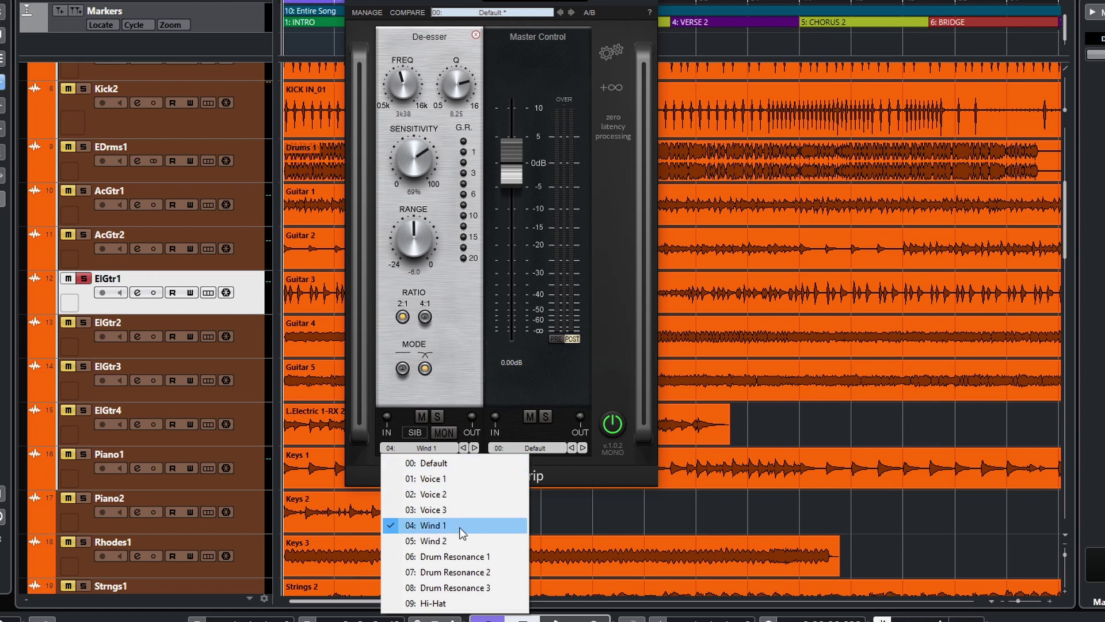
click(460, 556)
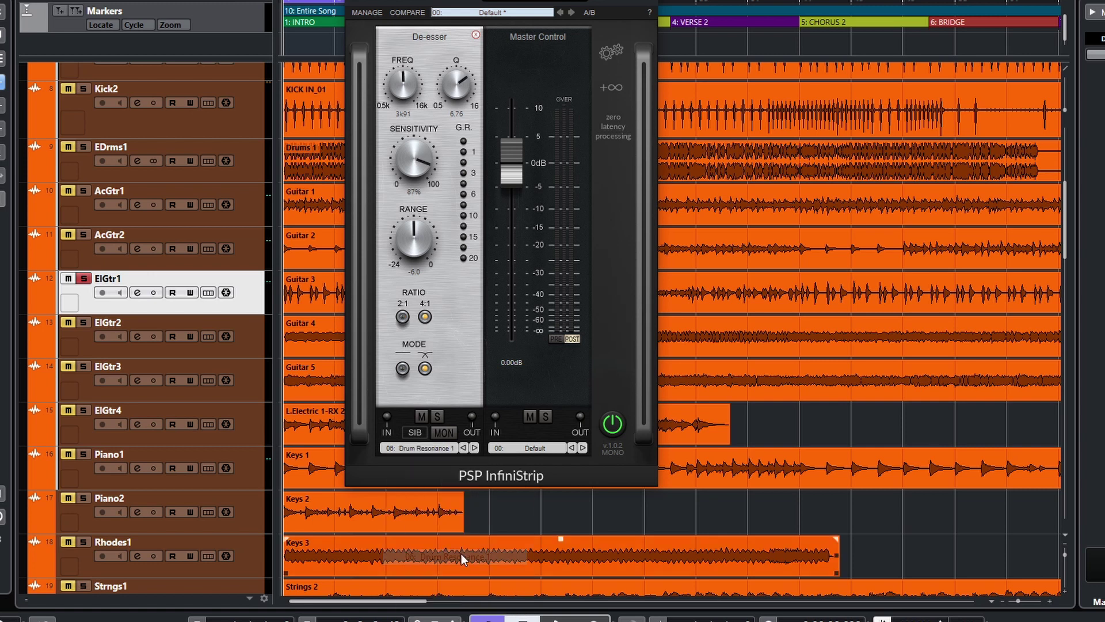
click(439, 447)
click(435, 603)
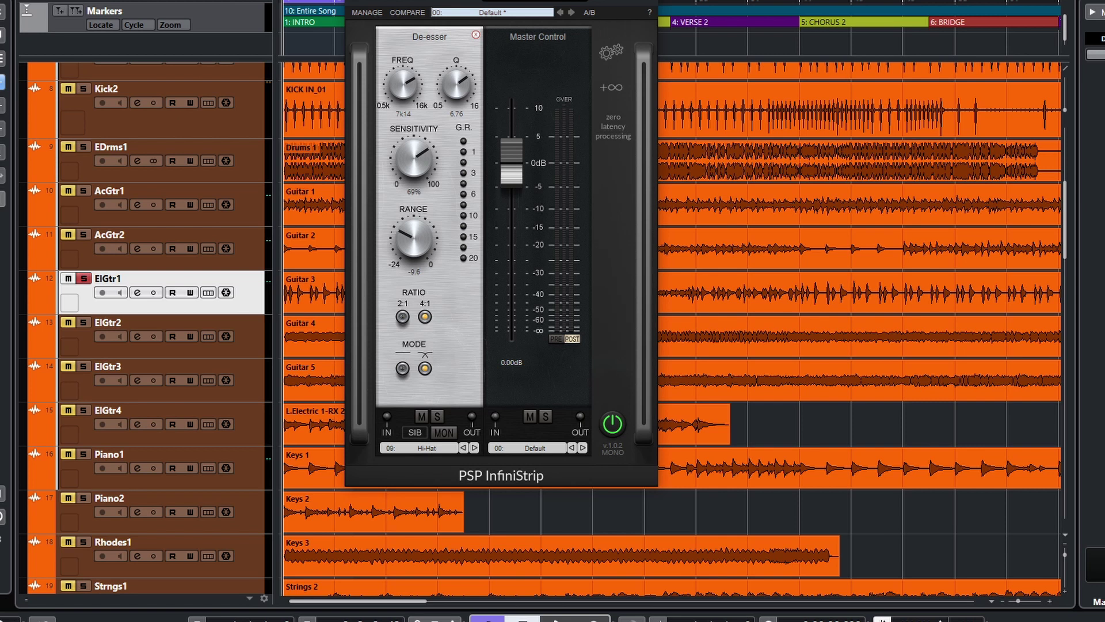
key(ctrl+w)
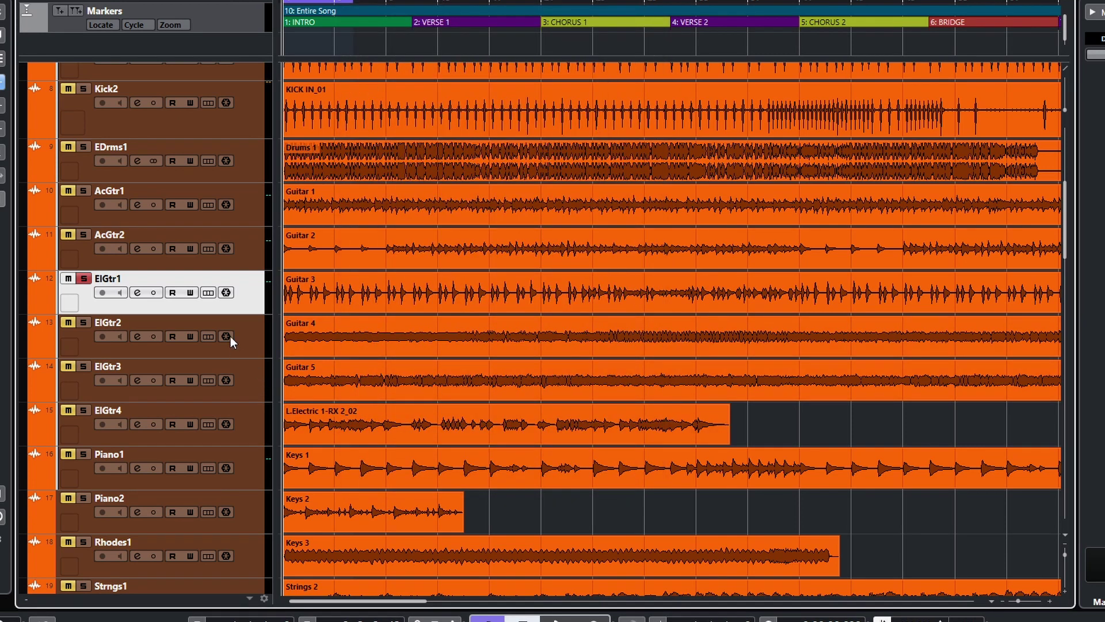